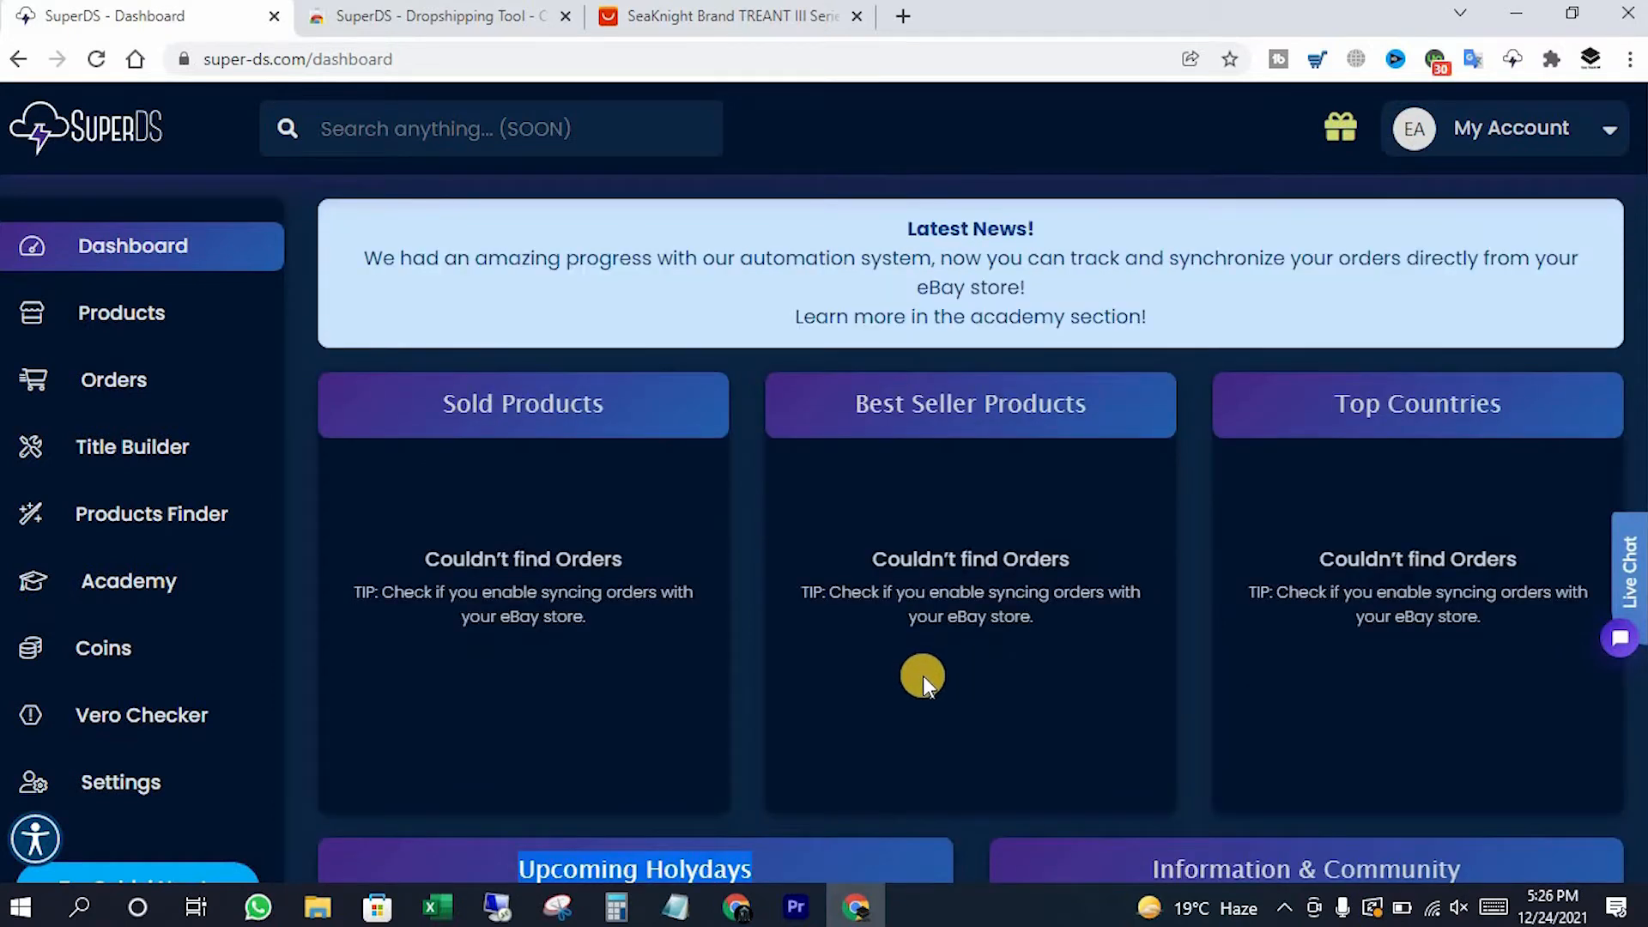
Show the SuperDS Chrome Web Store page and open the SuperDS extension panel
{"action": "left_click", "coordinate": [412, 16]}
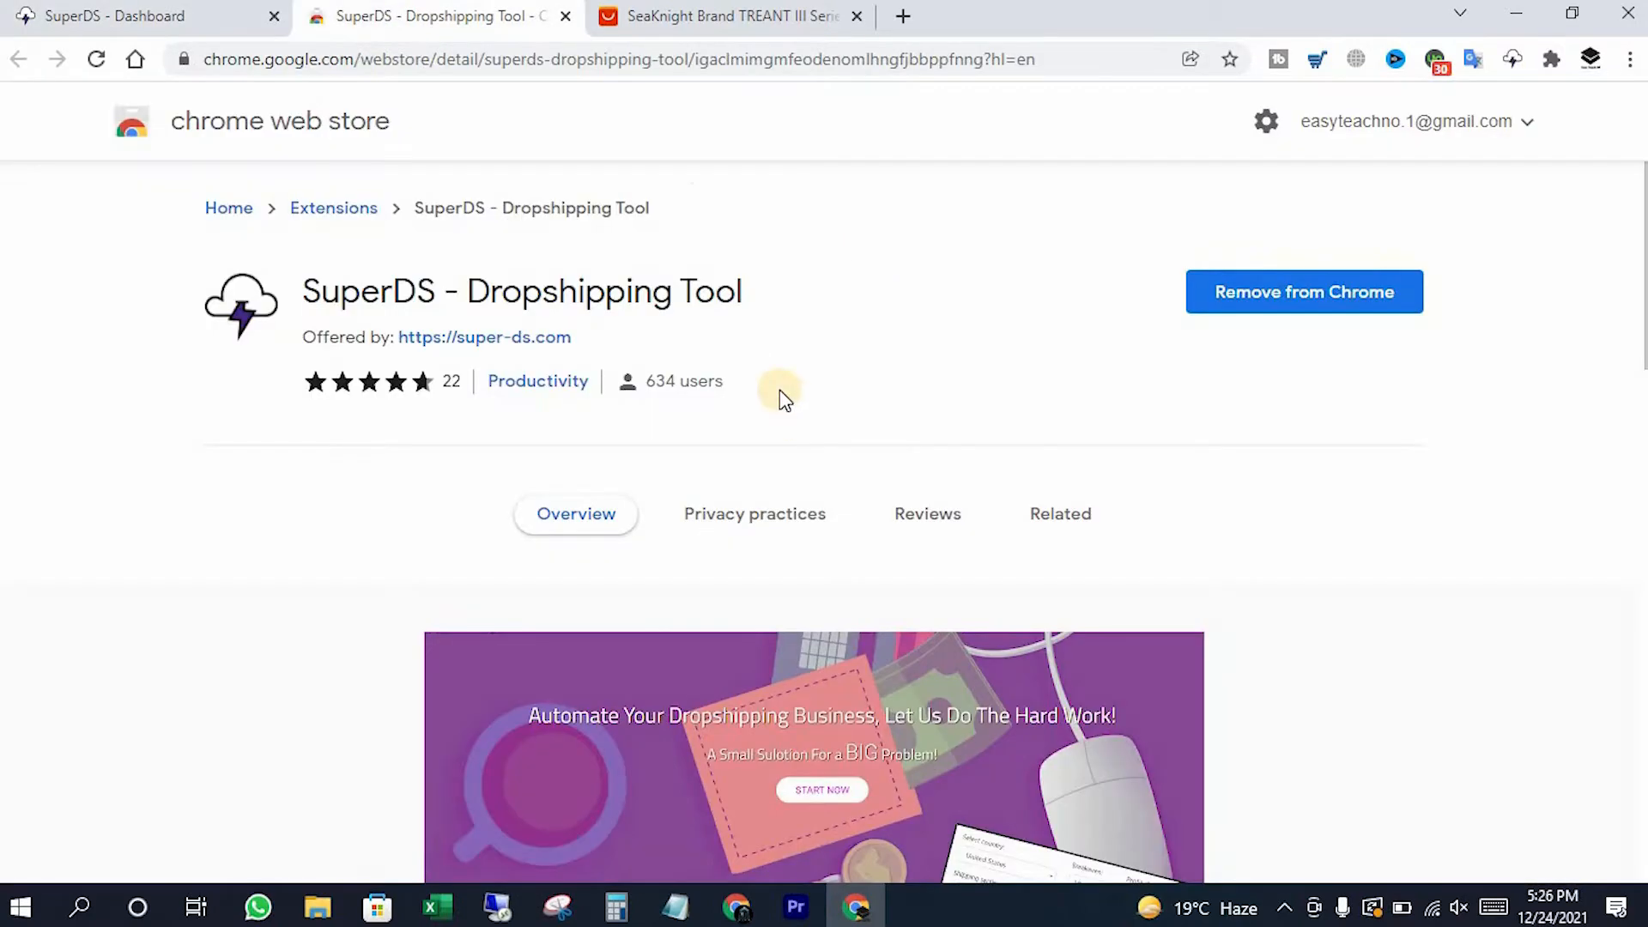
{"action": "left_click", "coordinate": [1511, 56]}
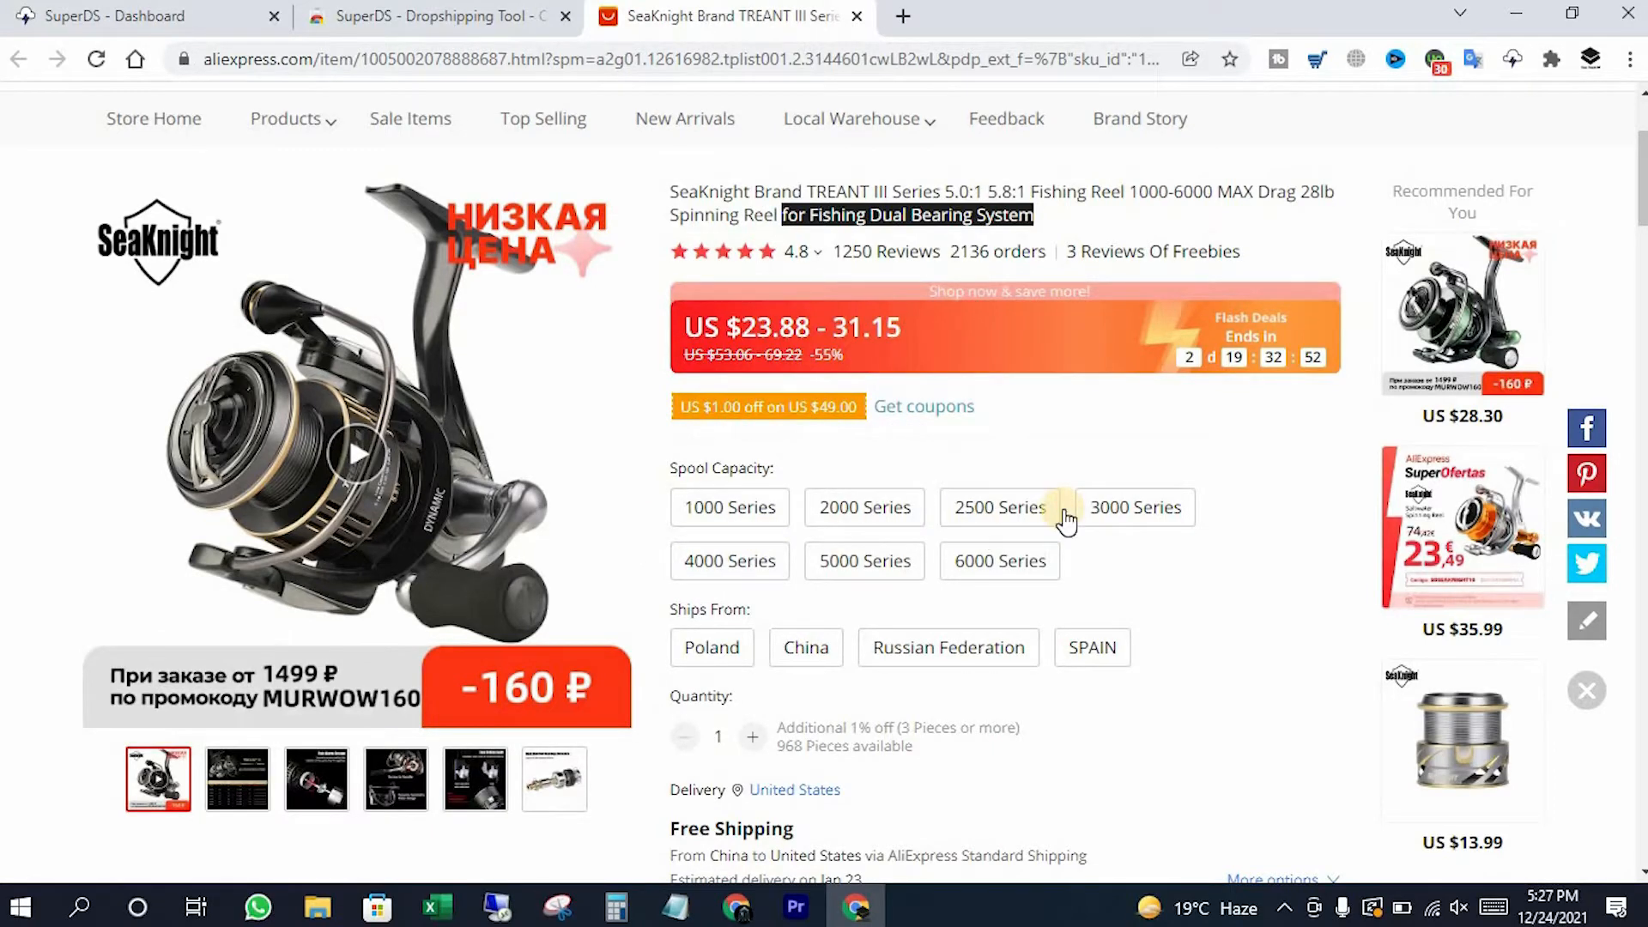
Pick the 1000 Series spool and China shipping, then open the SuperDS lister
{"action": "scroll", "coordinate": [944, 481], "scroll_direction": "down", "scroll_amount": 1}
{"action": "left_click", "coordinate": [755, 396]}
{"action": "left_click", "coordinate": [786, 532]}
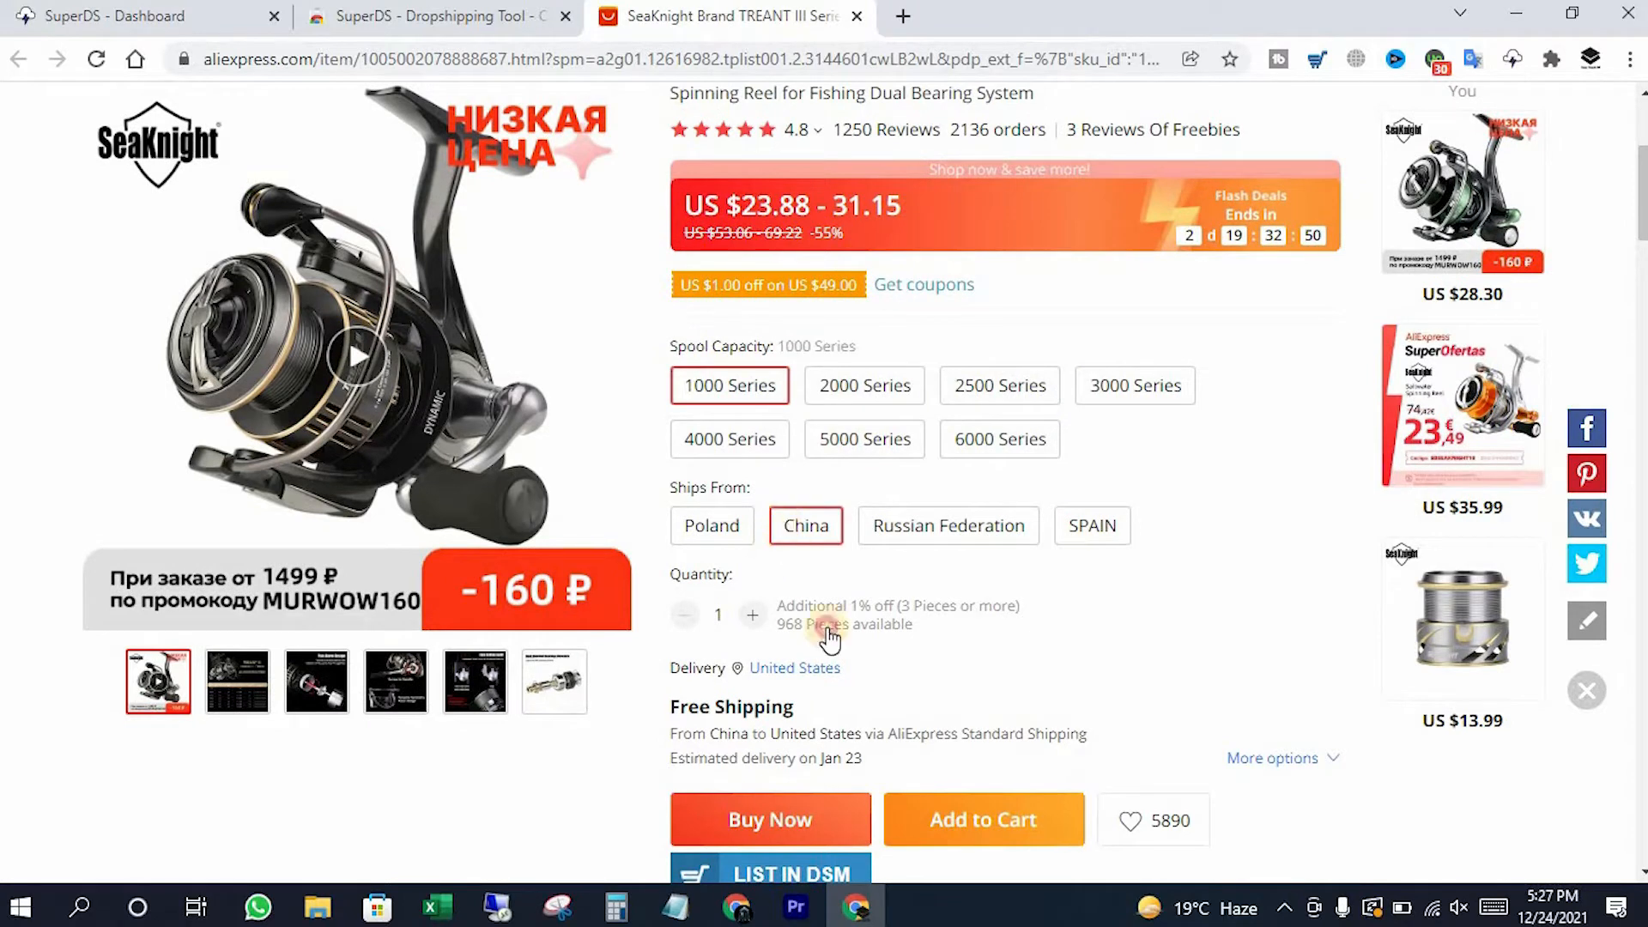
{"action": "scroll", "coordinate": [932, 663], "scroll_direction": "up", "scroll_amount": 3}
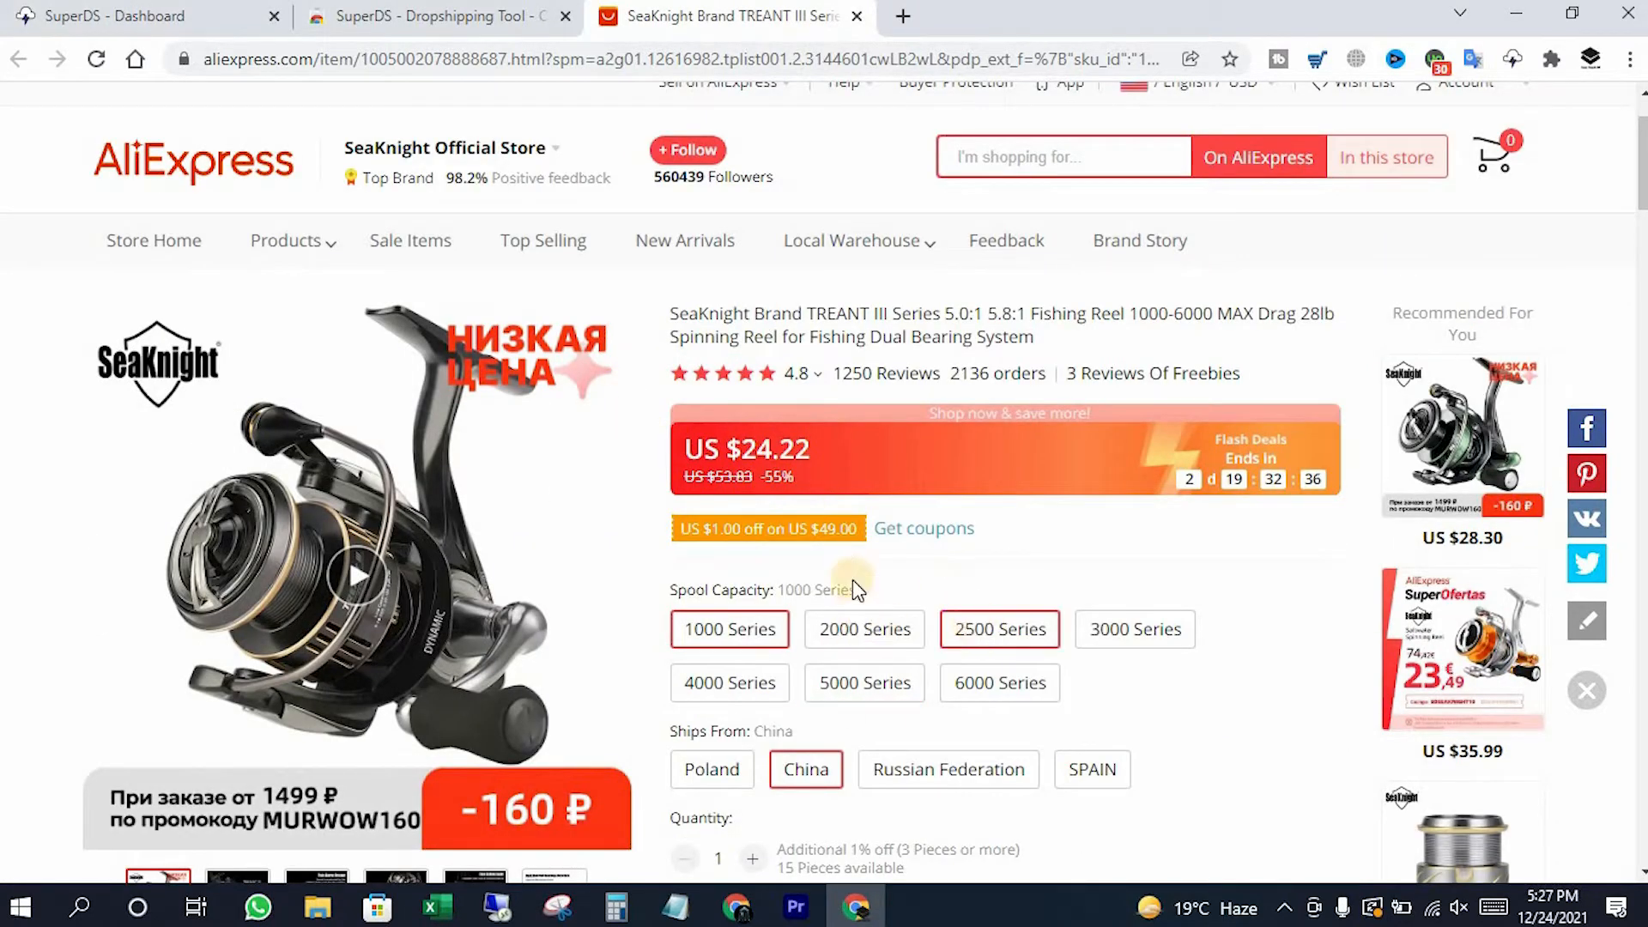
{"action": "left_click", "coordinate": [1514, 69]}
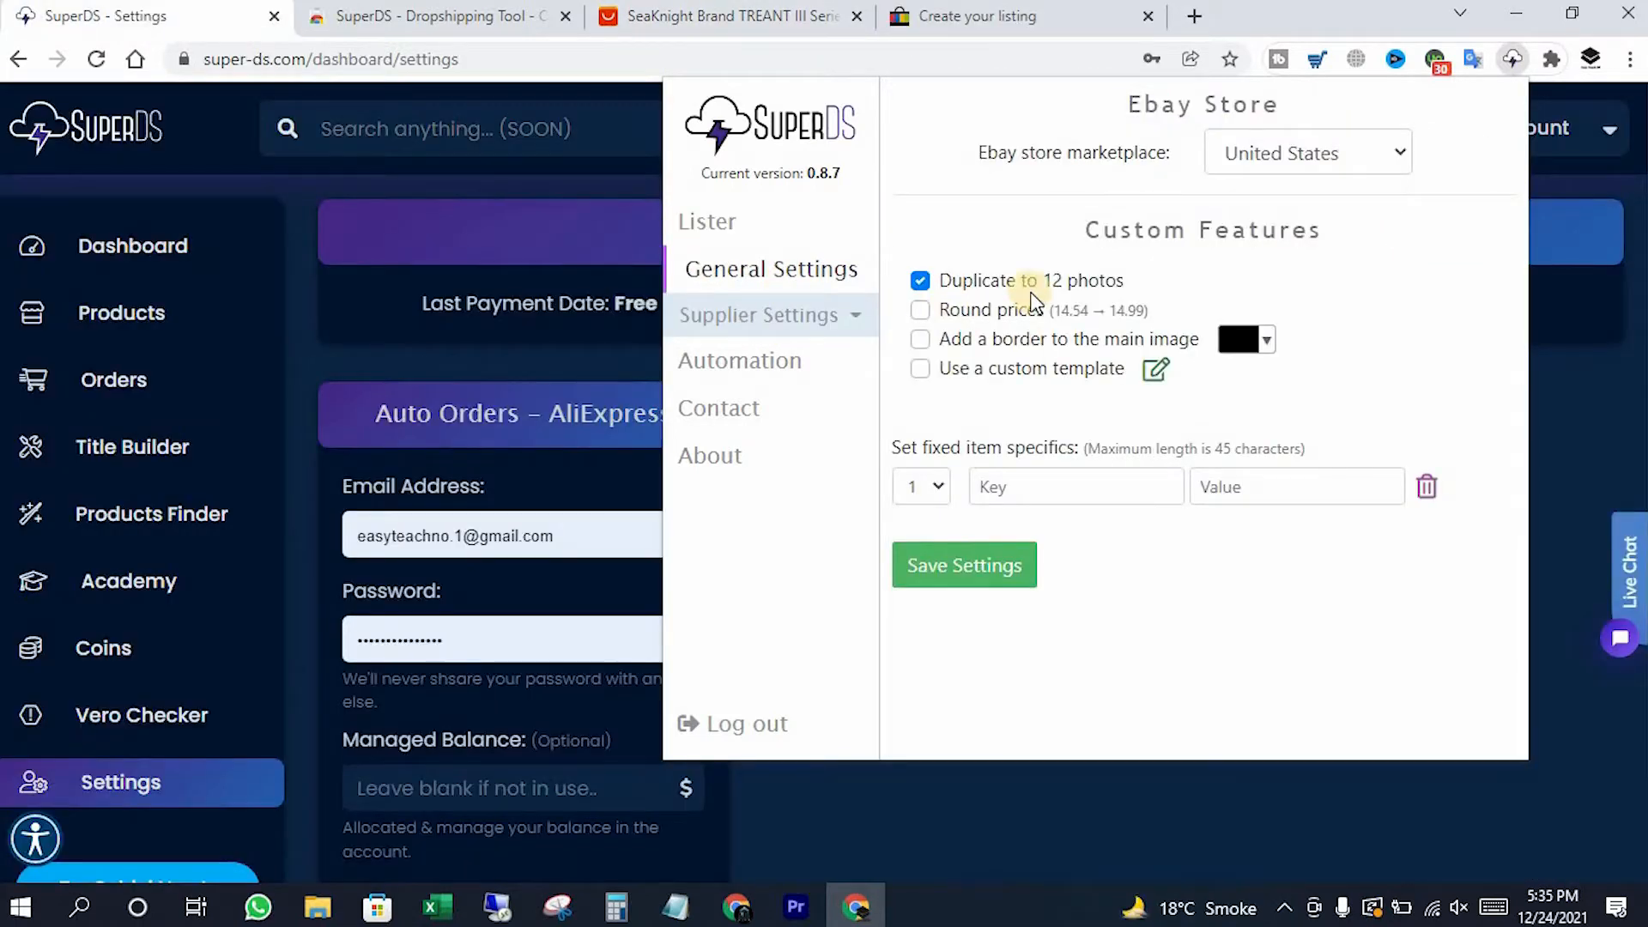
In General Settings, enable duplicate to 12 photos, the Spain store marketplace and a custom template
{"action": "left_click", "coordinate": [919, 281]}
{"action": "left_click", "coordinate": [1288, 155]}
{"action": "left_click", "coordinate": [1288, 246]}
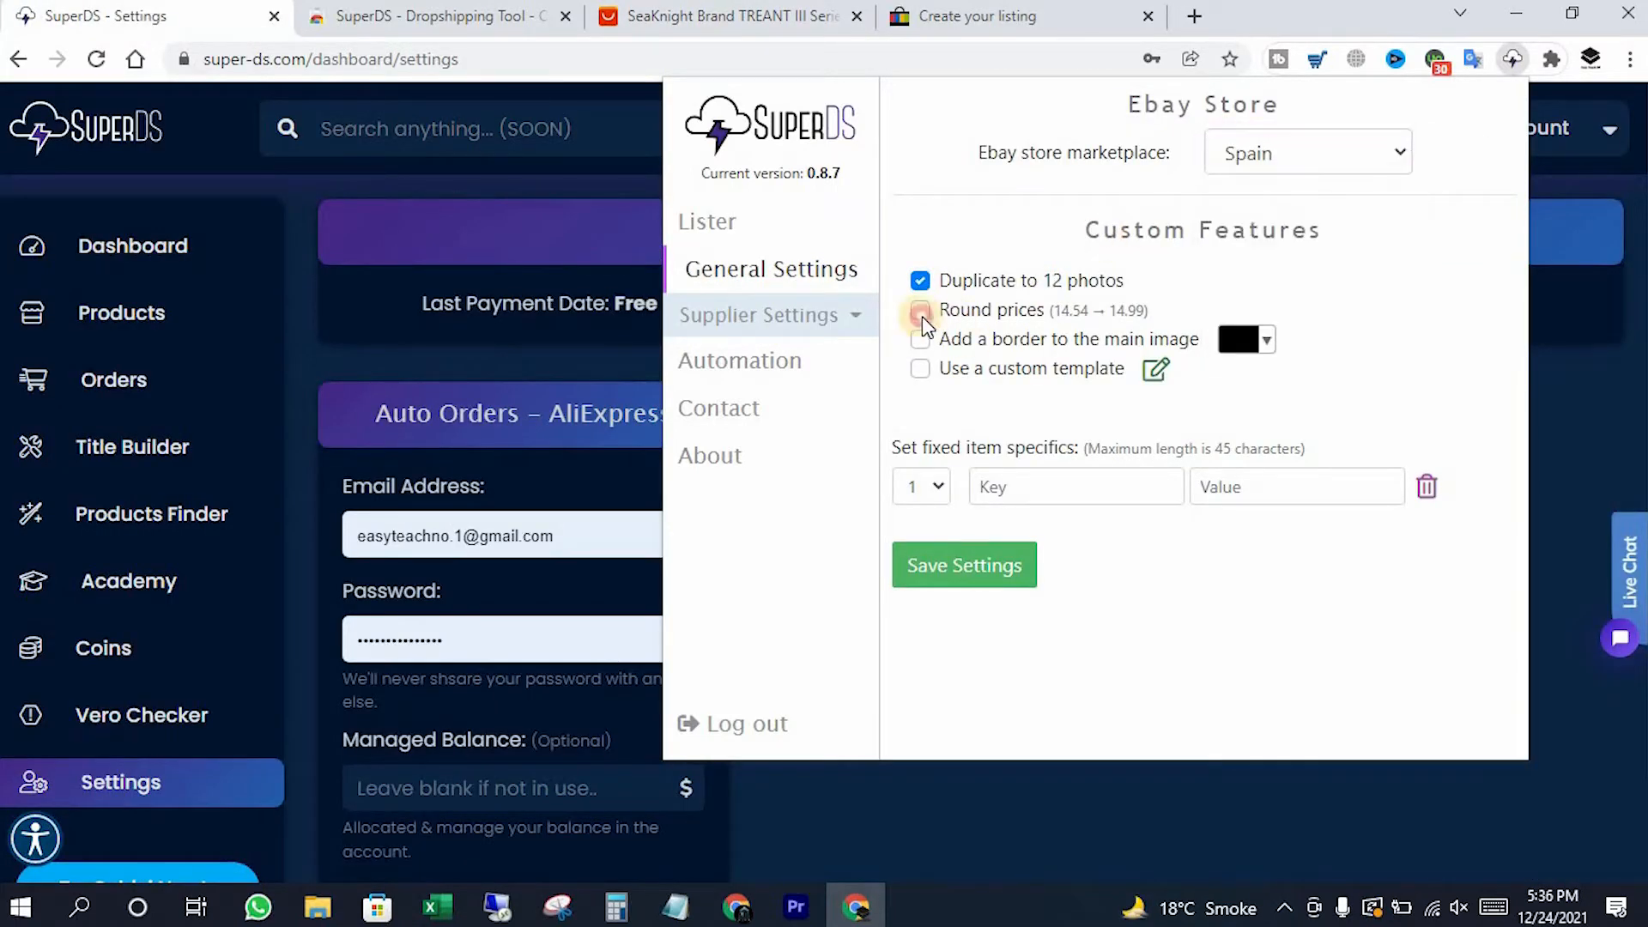
{"action": "left_click", "coordinate": [1265, 340]}
{"action": "left_click", "coordinate": [920, 369]}
{"action": "left_click", "coordinate": [1156, 370]}
{"action": "left_click", "coordinate": [1154, 696]}
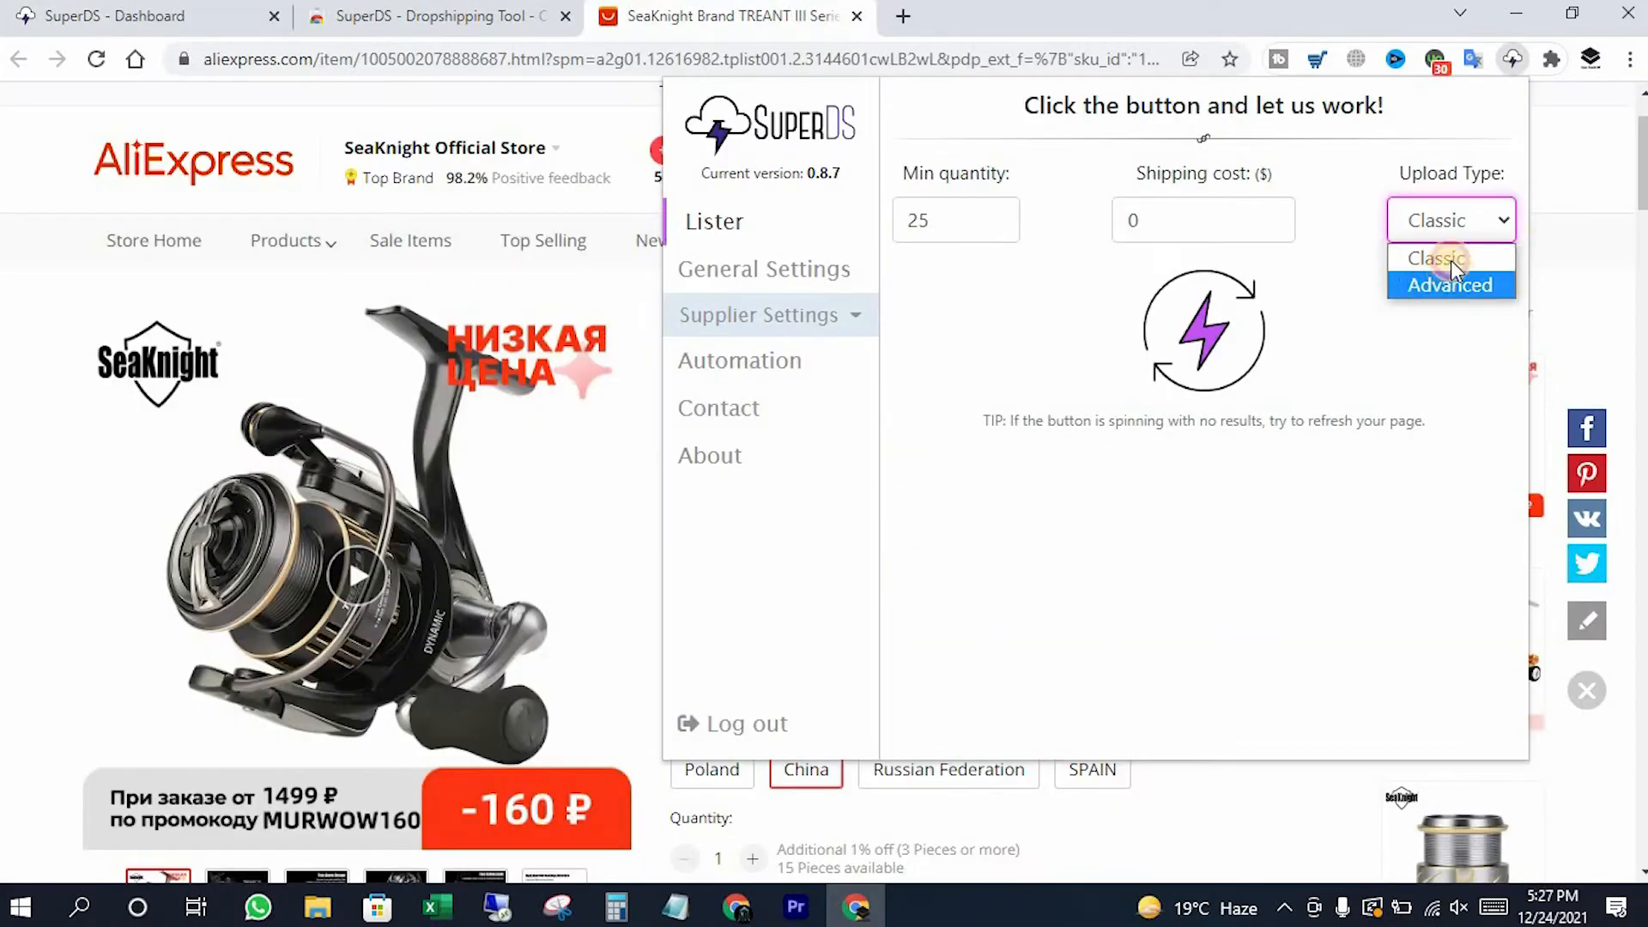
Try an Advanced upload, cancel its edit preview, and set the upload type to Classic
{"action": "left_click", "coordinate": [1450, 281]}
{"action": "left_click", "coordinate": [1475, 228]}
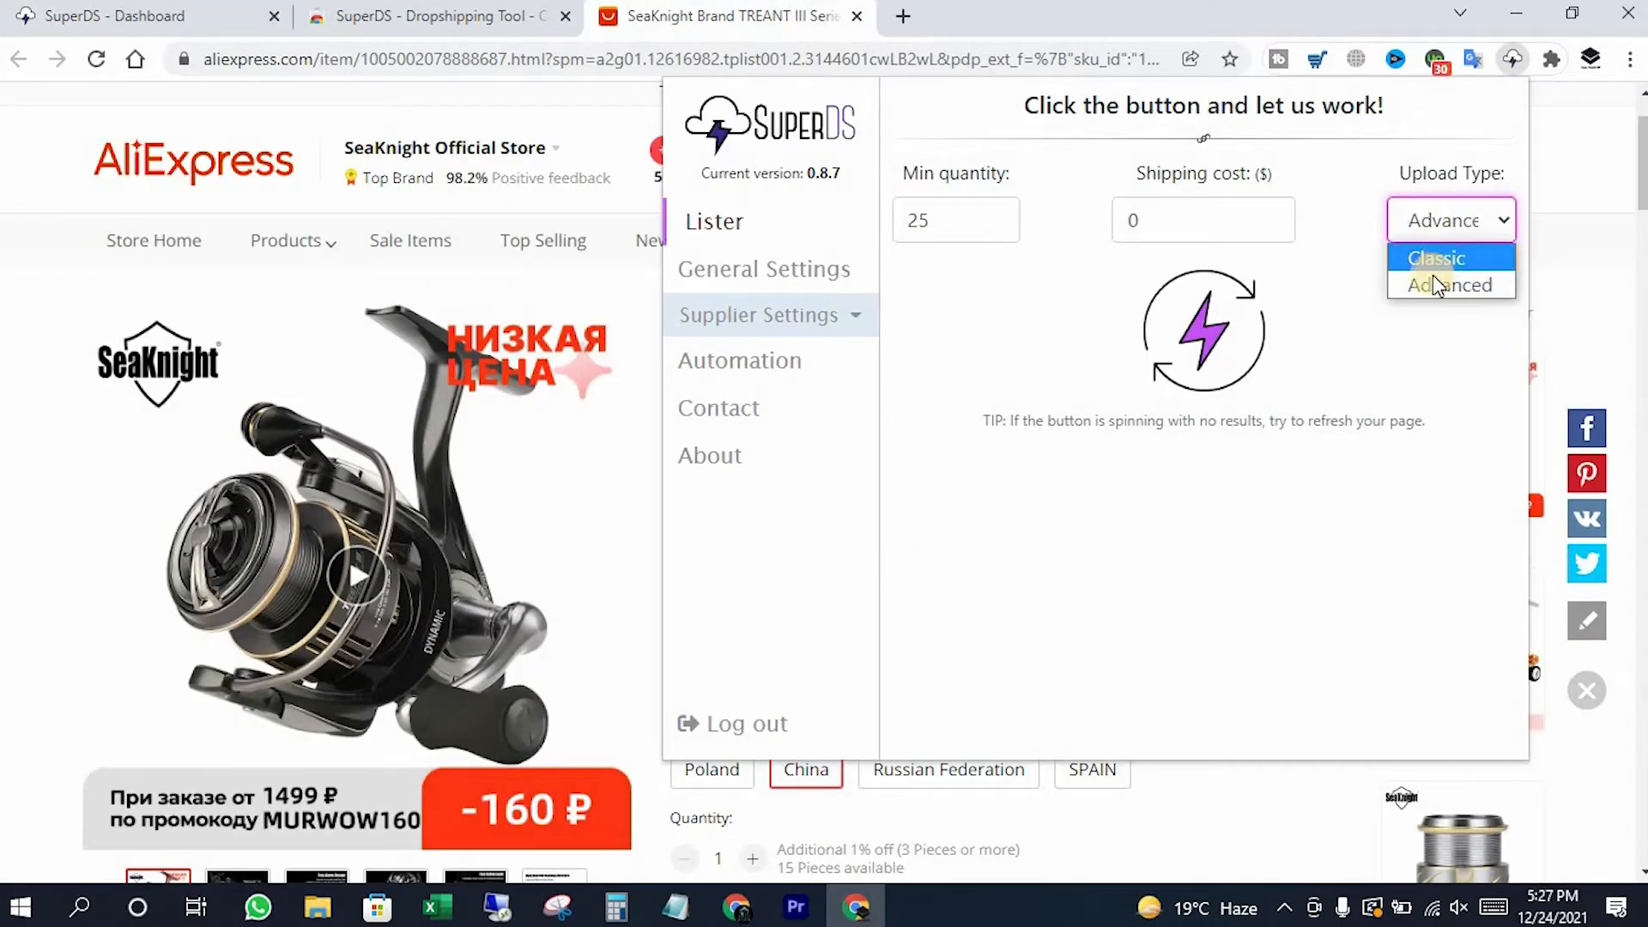
{"action": "left_click", "coordinate": [1430, 260]}
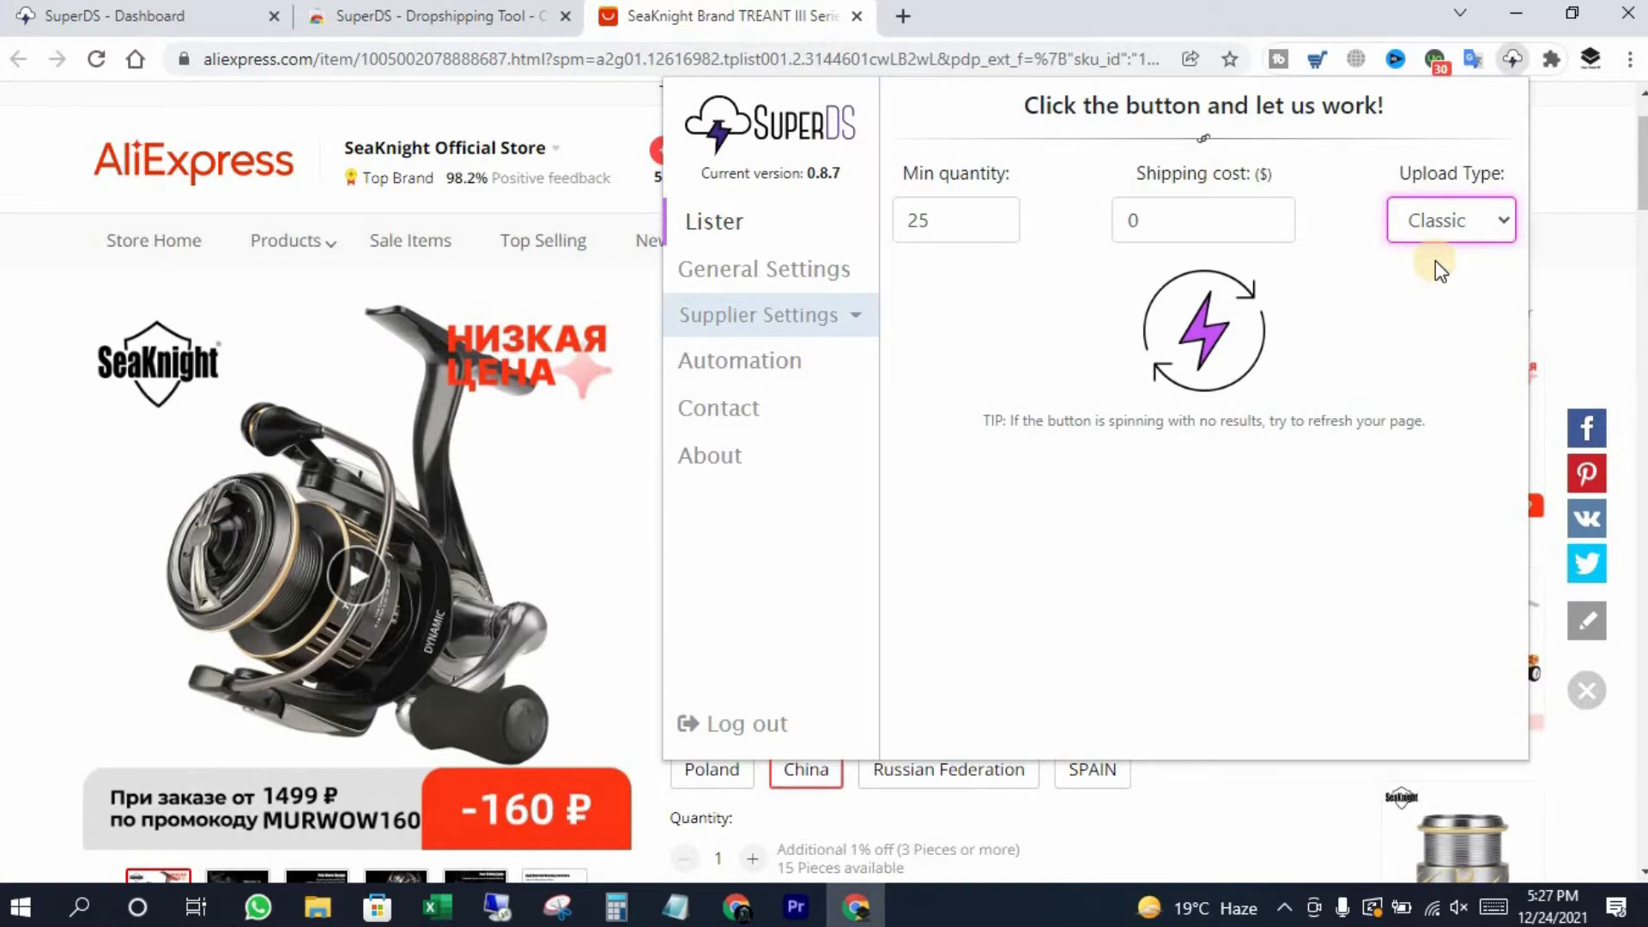
{"action": "left_click", "coordinate": [1459, 223]}
{"action": "left_click", "coordinate": [1456, 279]}
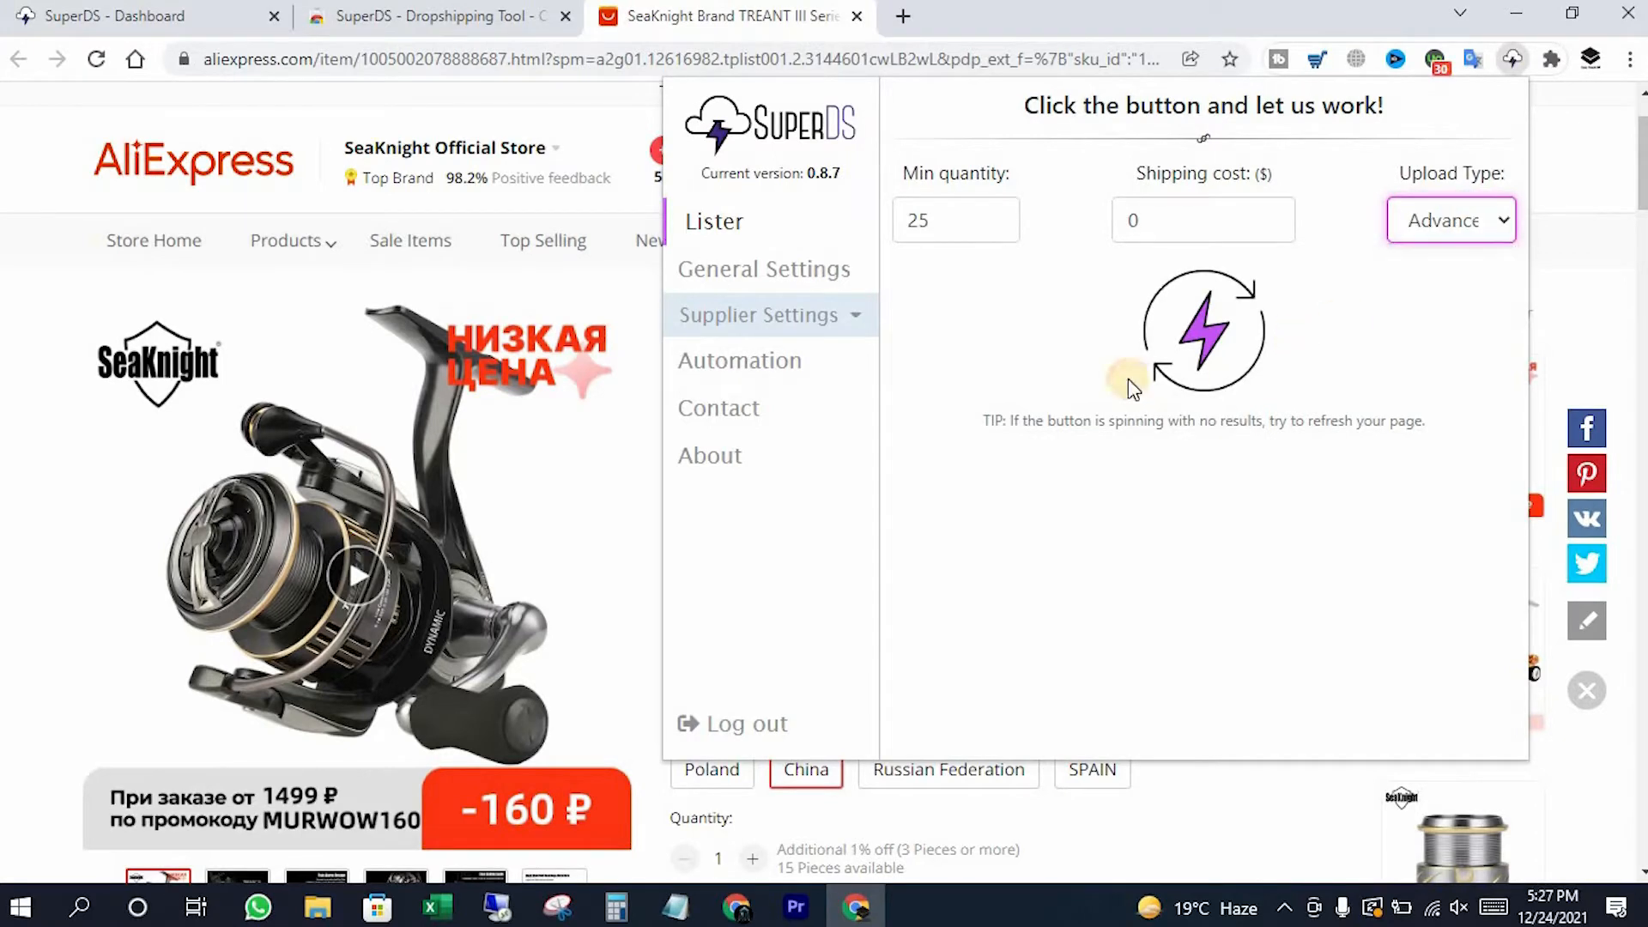
{"action": "left_click", "coordinate": [1213, 341]}
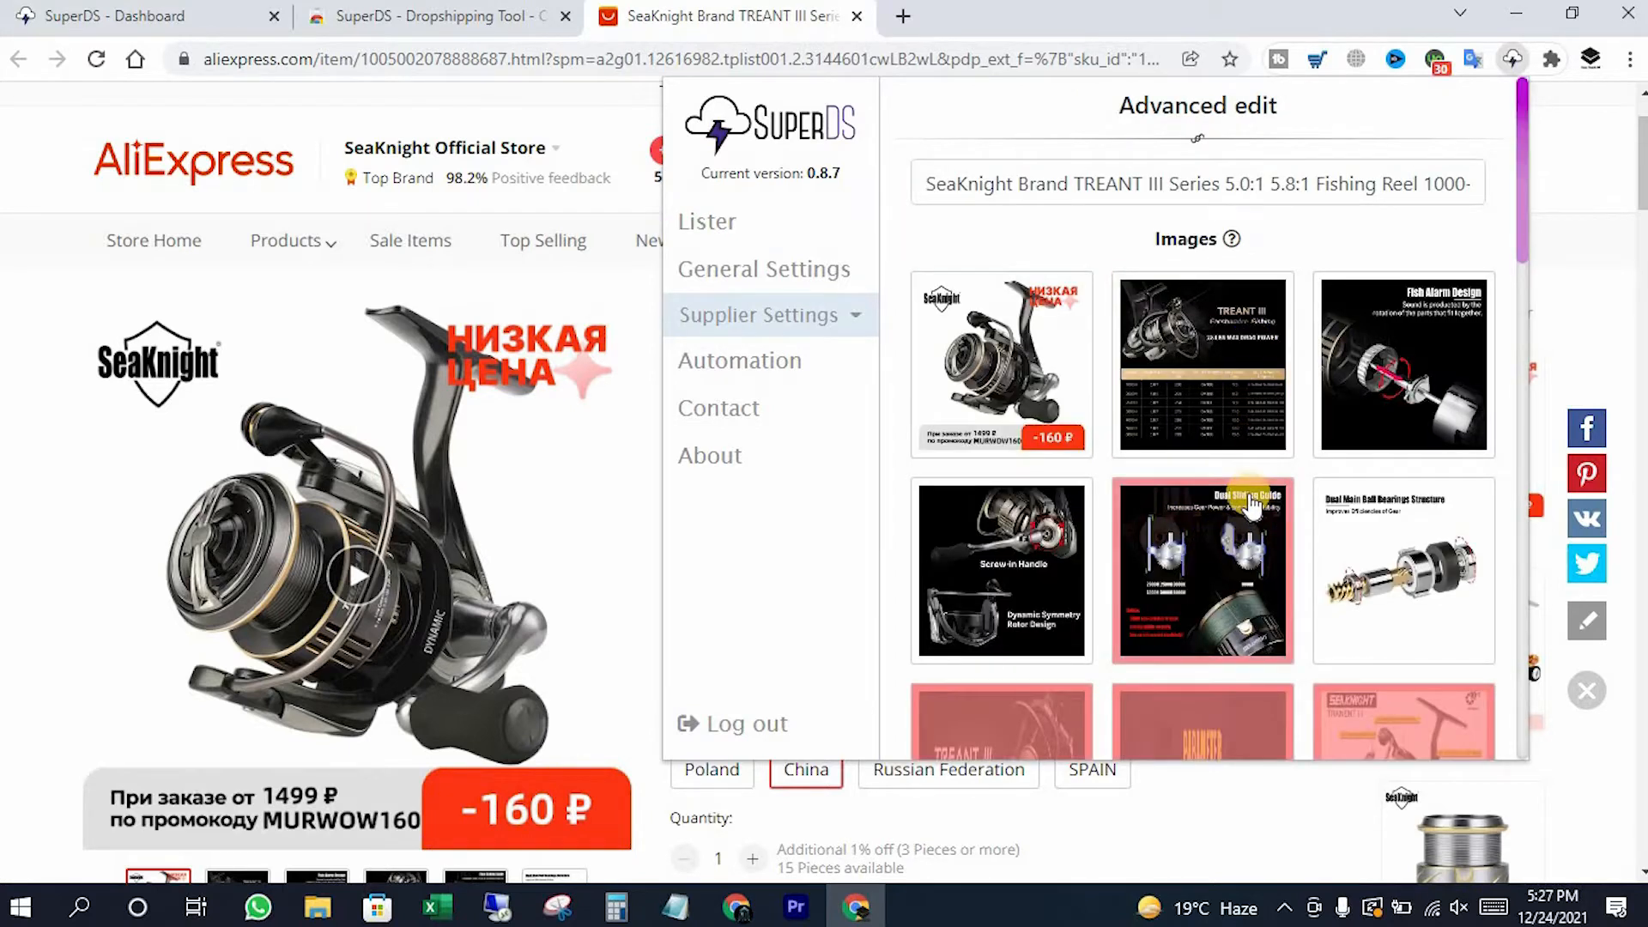
{"action": "scroll", "coordinate": [1285, 517], "scroll_direction": "down", "scroll_amount": 4}
{"action": "scroll", "coordinate": [1288, 515], "scroll_direction": "down", "scroll_amount": 8}
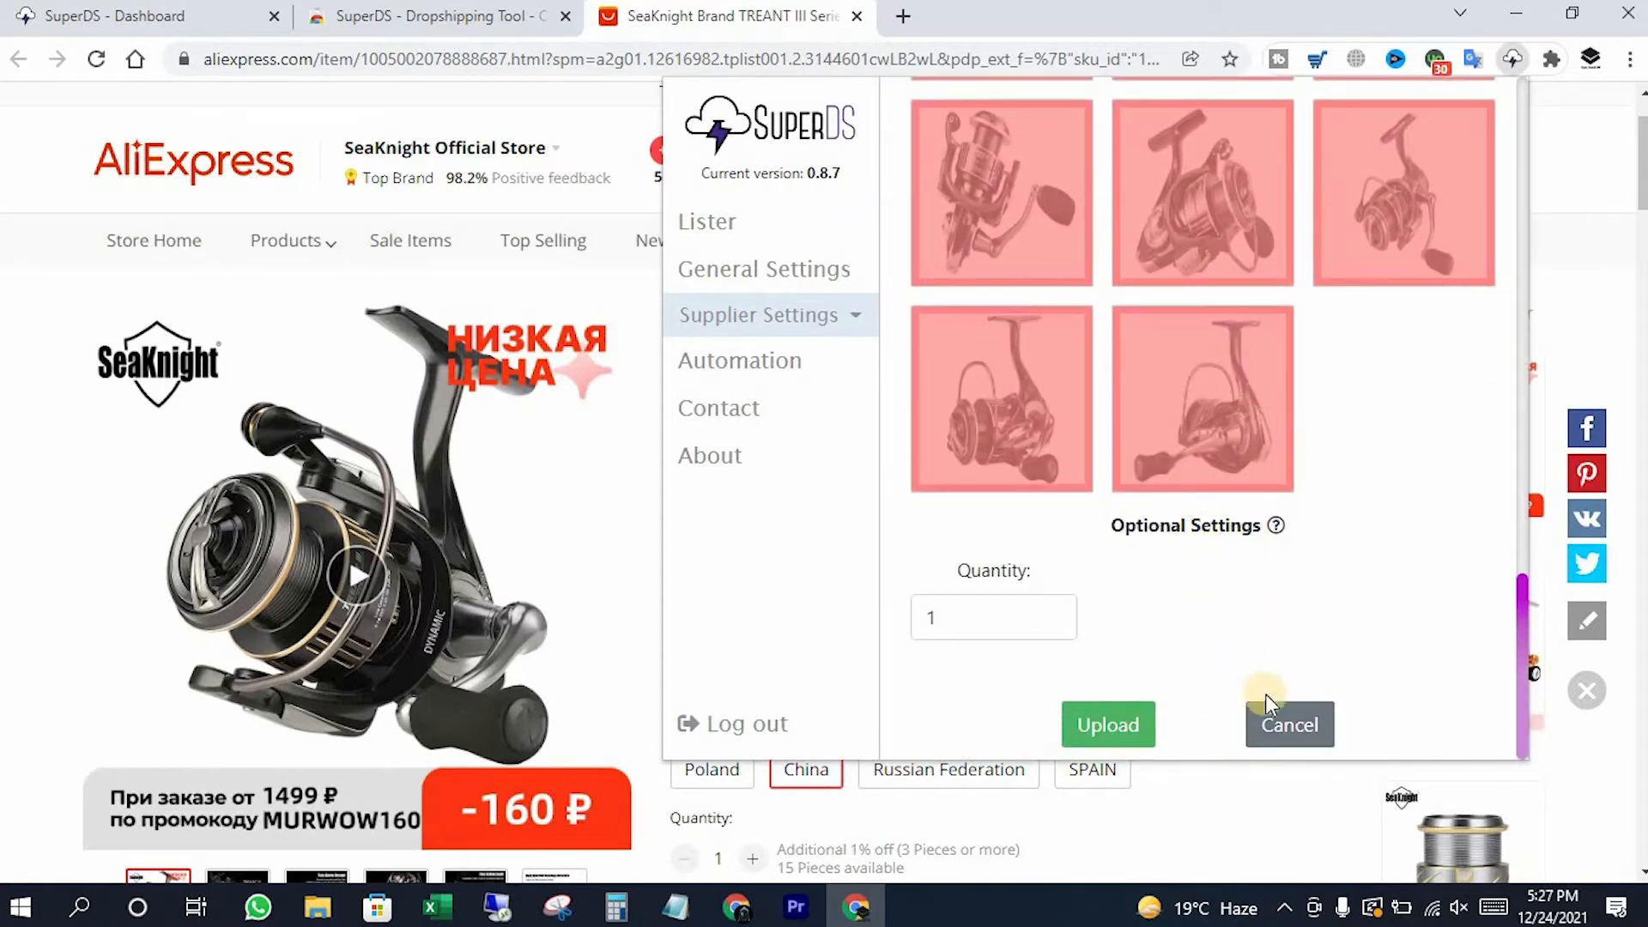
{"action": "left_click", "coordinate": [1268, 702]}
{"action": "left_click", "coordinate": [1480, 221]}
{"action": "left_click", "coordinate": [1426, 258]}
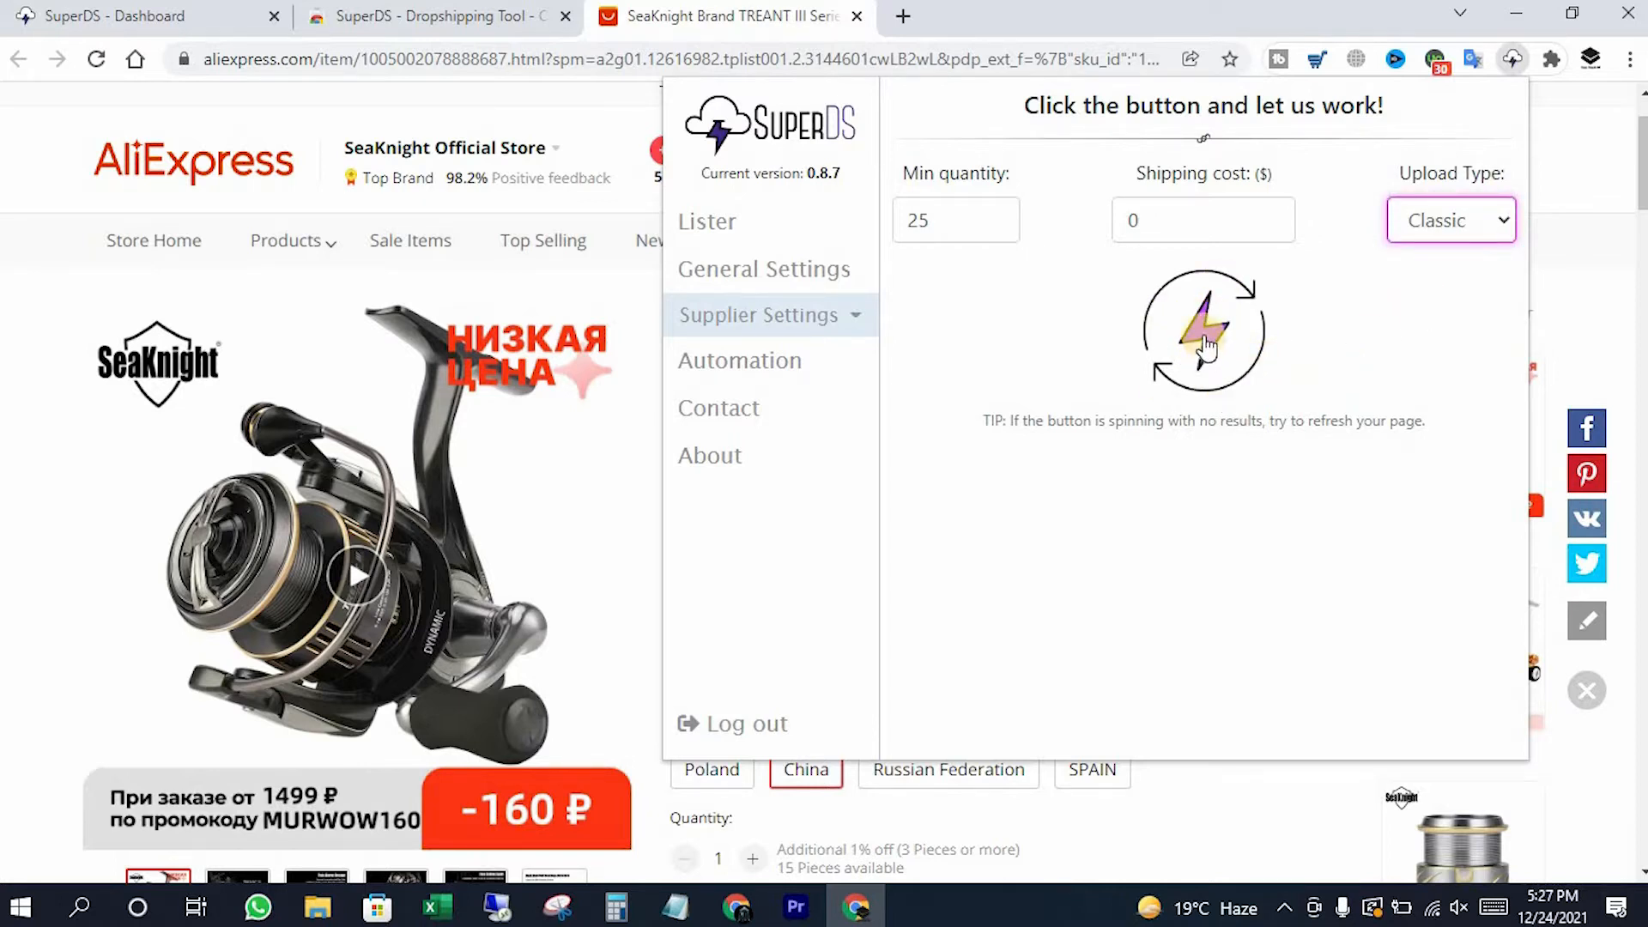
Run the Classic upload into eBay's listing form and review the filled-in title
{"action": "left_click", "coordinate": [1199, 378]}
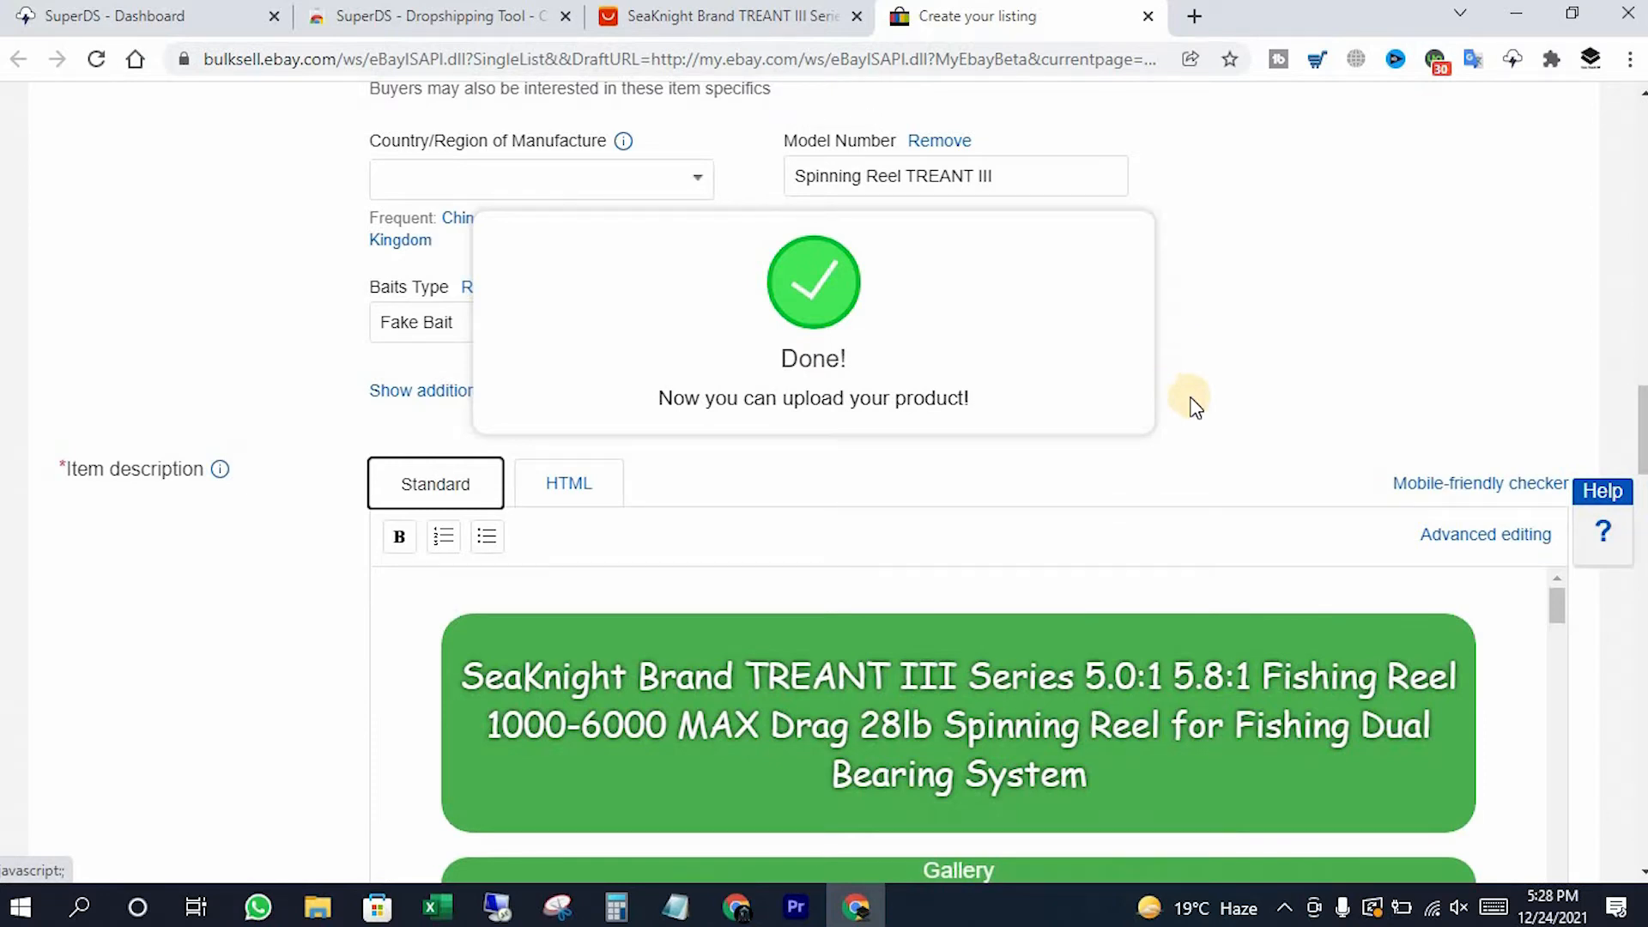
{"action": "scroll", "coordinate": [1329, 330], "scroll_direction": "up", "scroll_amount": 7}
{"action": "scroll", "coordinate": [1326, 326], "scroll_direction": "up", "scroll_amount": 15}
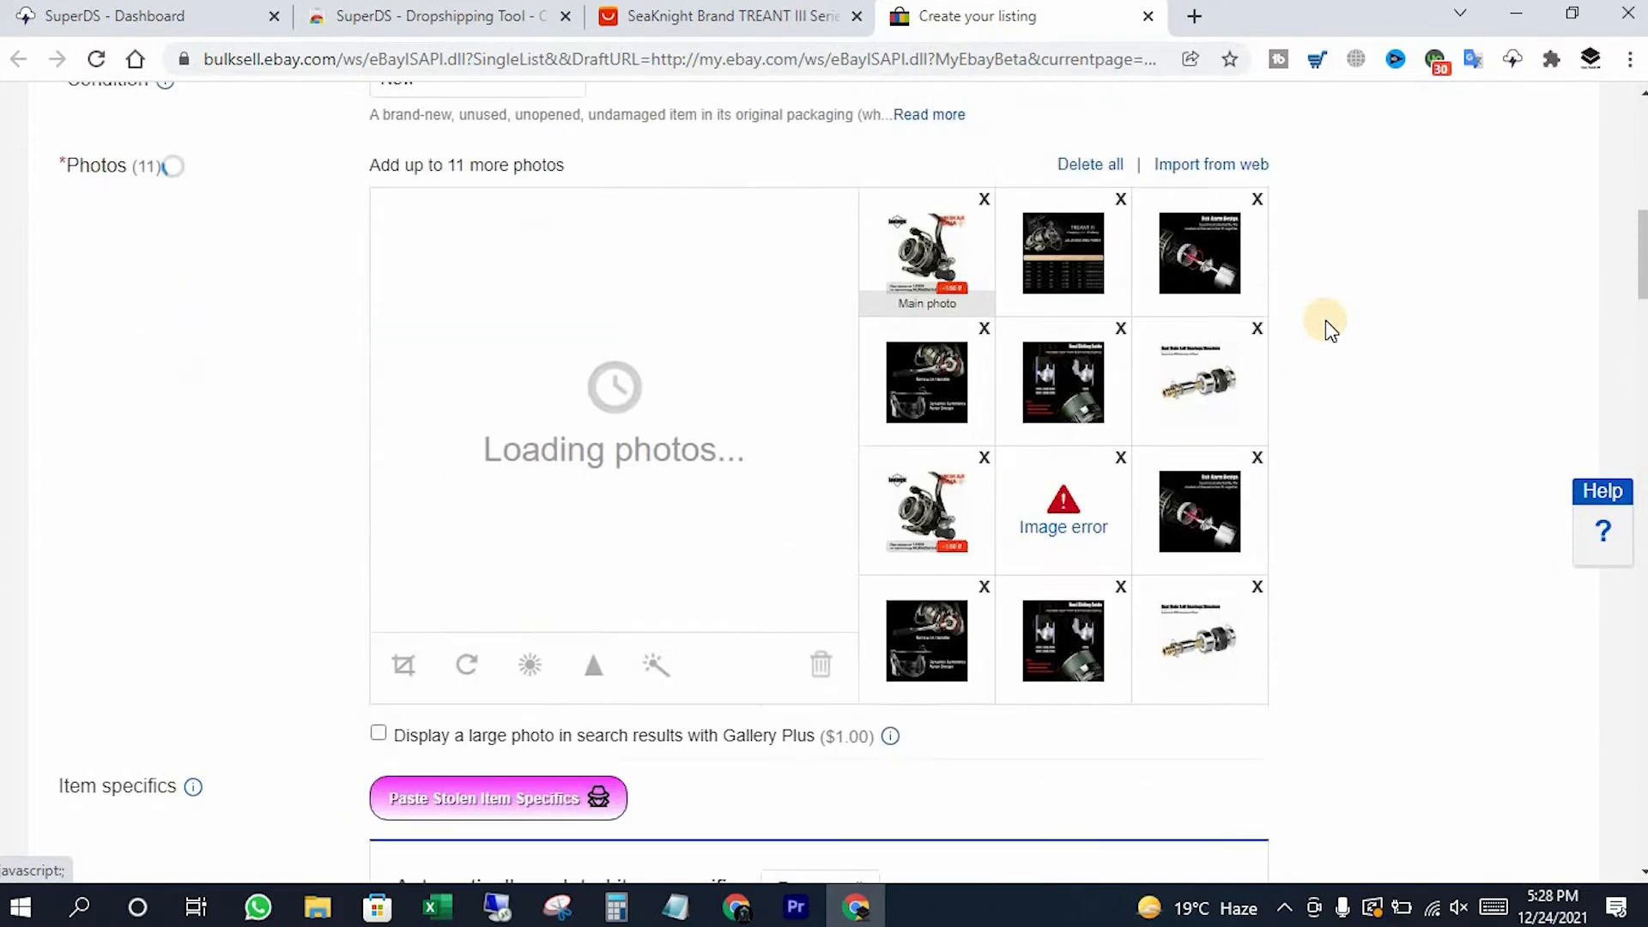
{"action": "left_click", "coordinate": [539, 343]}
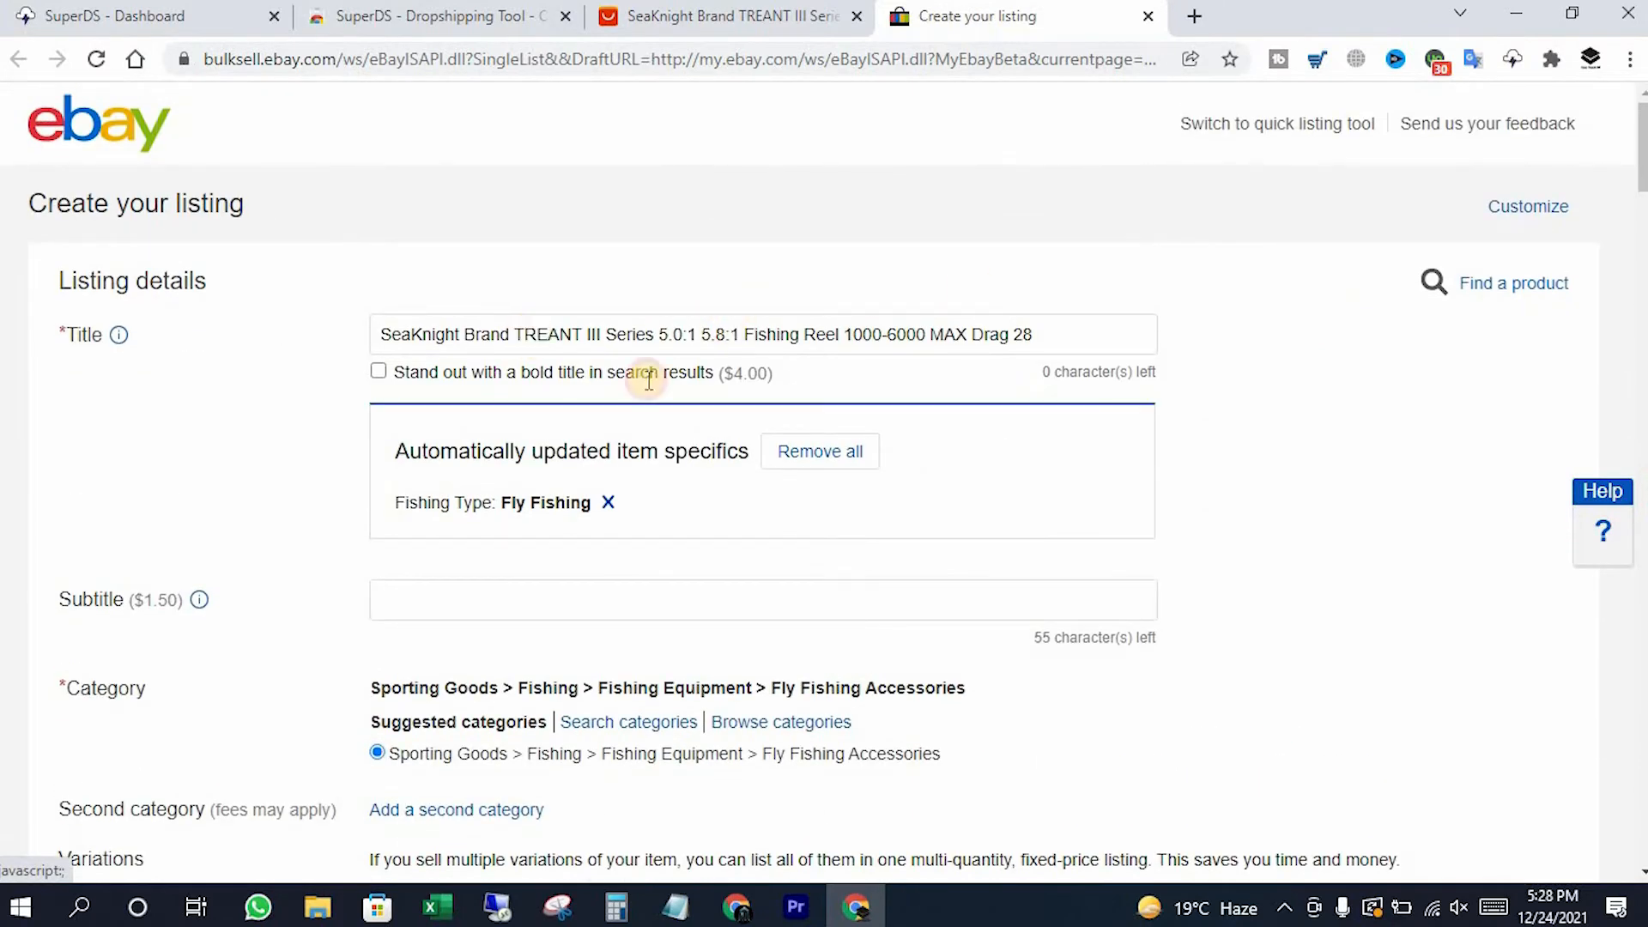
Search Title Builder keyword suggestions for 'Fishing Reel' copied from the AliExpress title
{"action": "left_click", "coordinate": [168, 15]}
{"action": "left_click", "coordinate": [103, 467]}
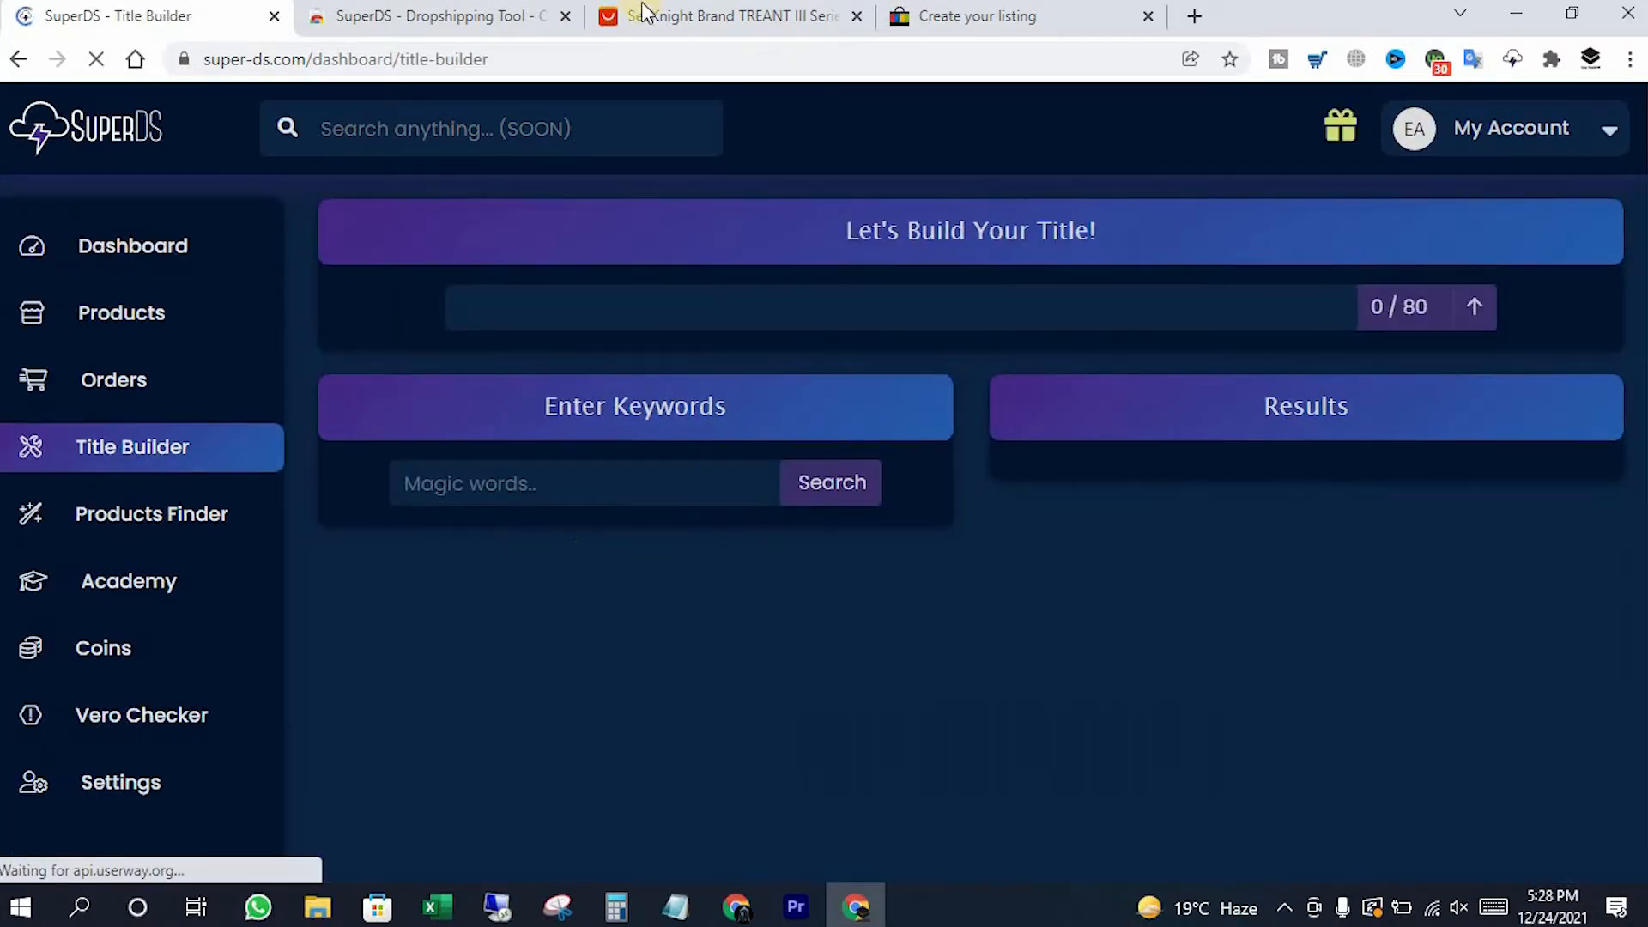
{"action": "left_click", "coordinate": [681, 14]}
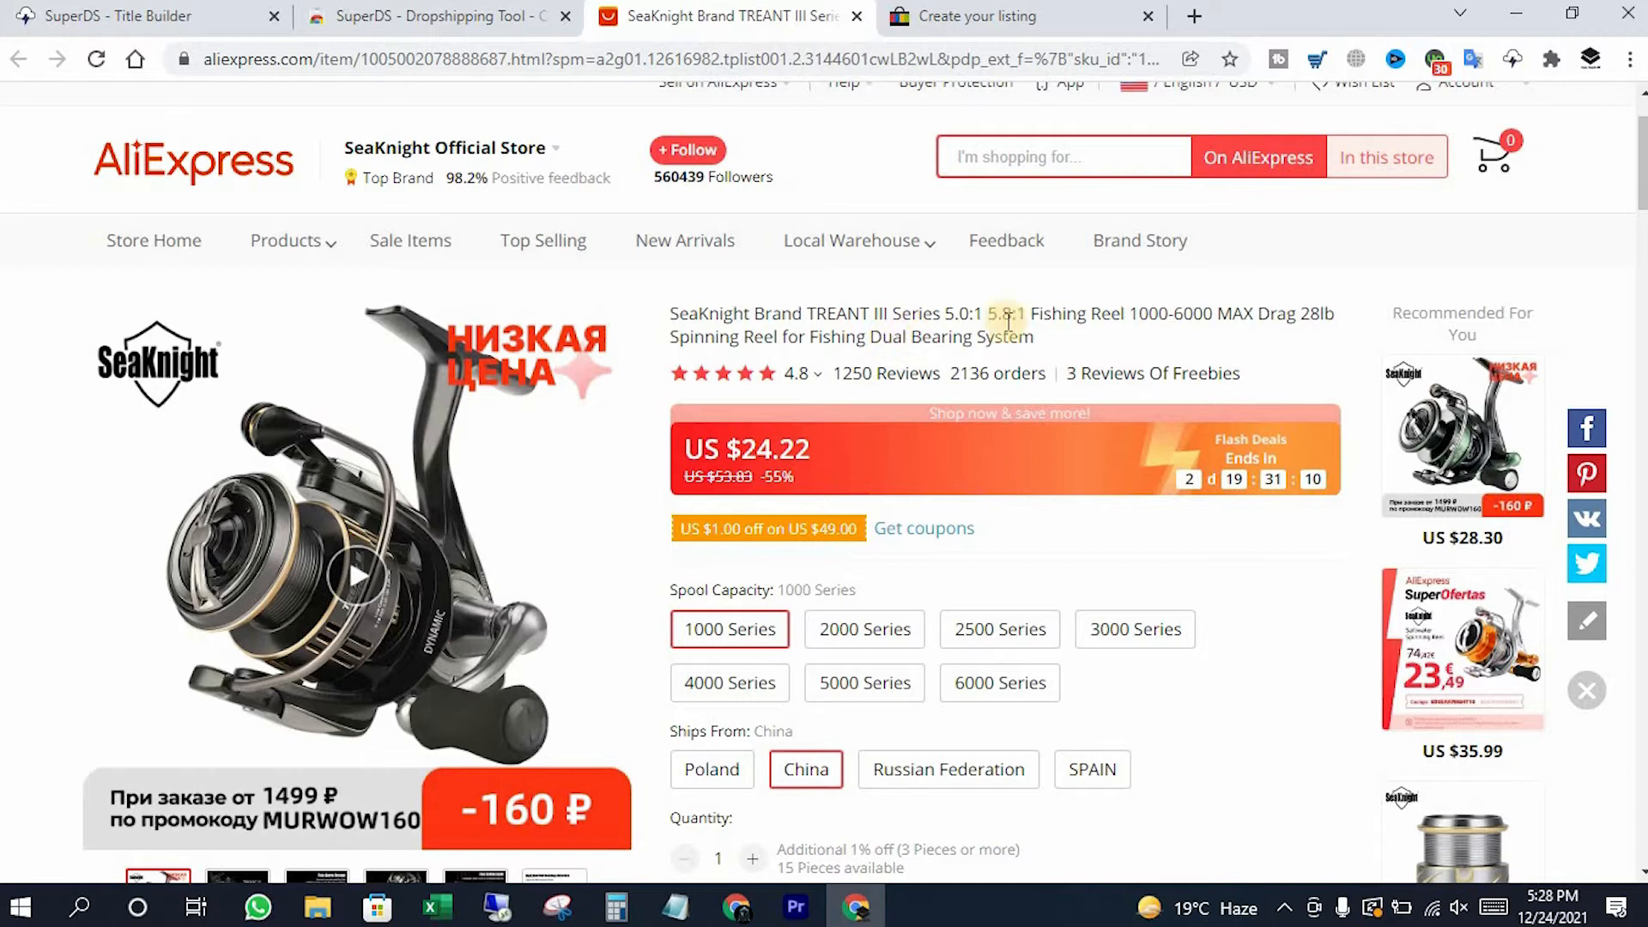
{"action": "left_click_drag", "start_coordinate": [1032, 314], "coordinate": [1128, 313]}
{"action": "key", "text": "ctrl+c"}
{"action": "key", "text": "ctrl+1"}
{"action": "left_click", "coordinate": [508, 478]}
{"action": "key", "text": "ctrl+v"}
{"action": "left_click", "coordinate": [822, 487]}
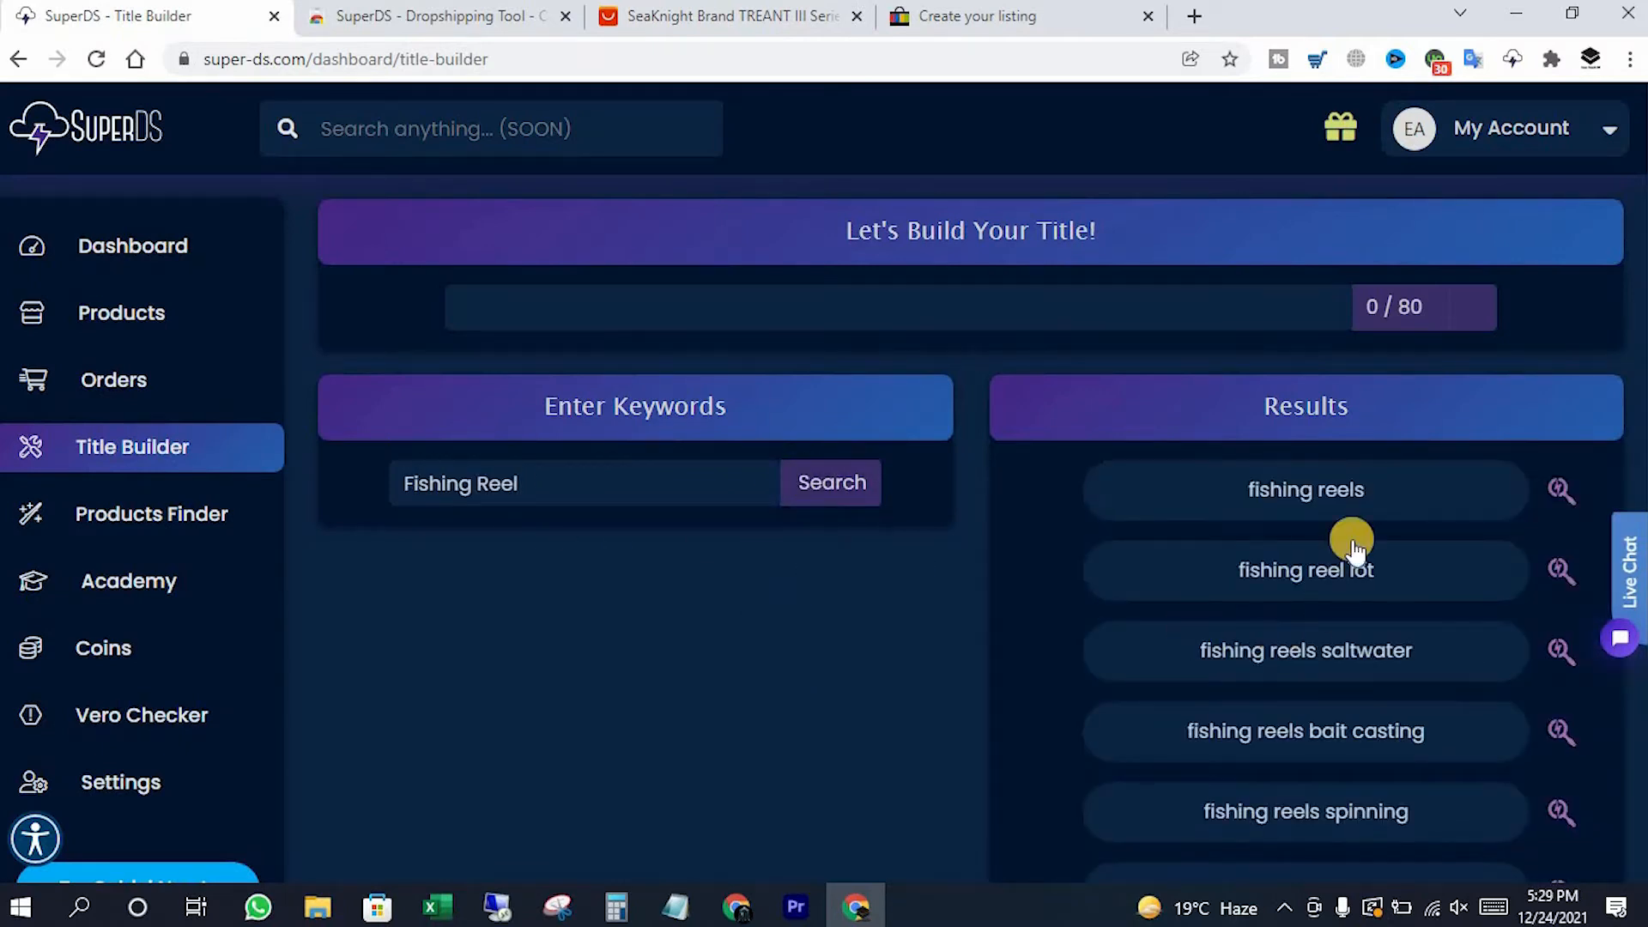
Paste 'Fishing Reel' into the title being built
{"action": "scroll", "coordinate": [1301, 657], "scroll_direction": "down", "scroll_amount": 4}
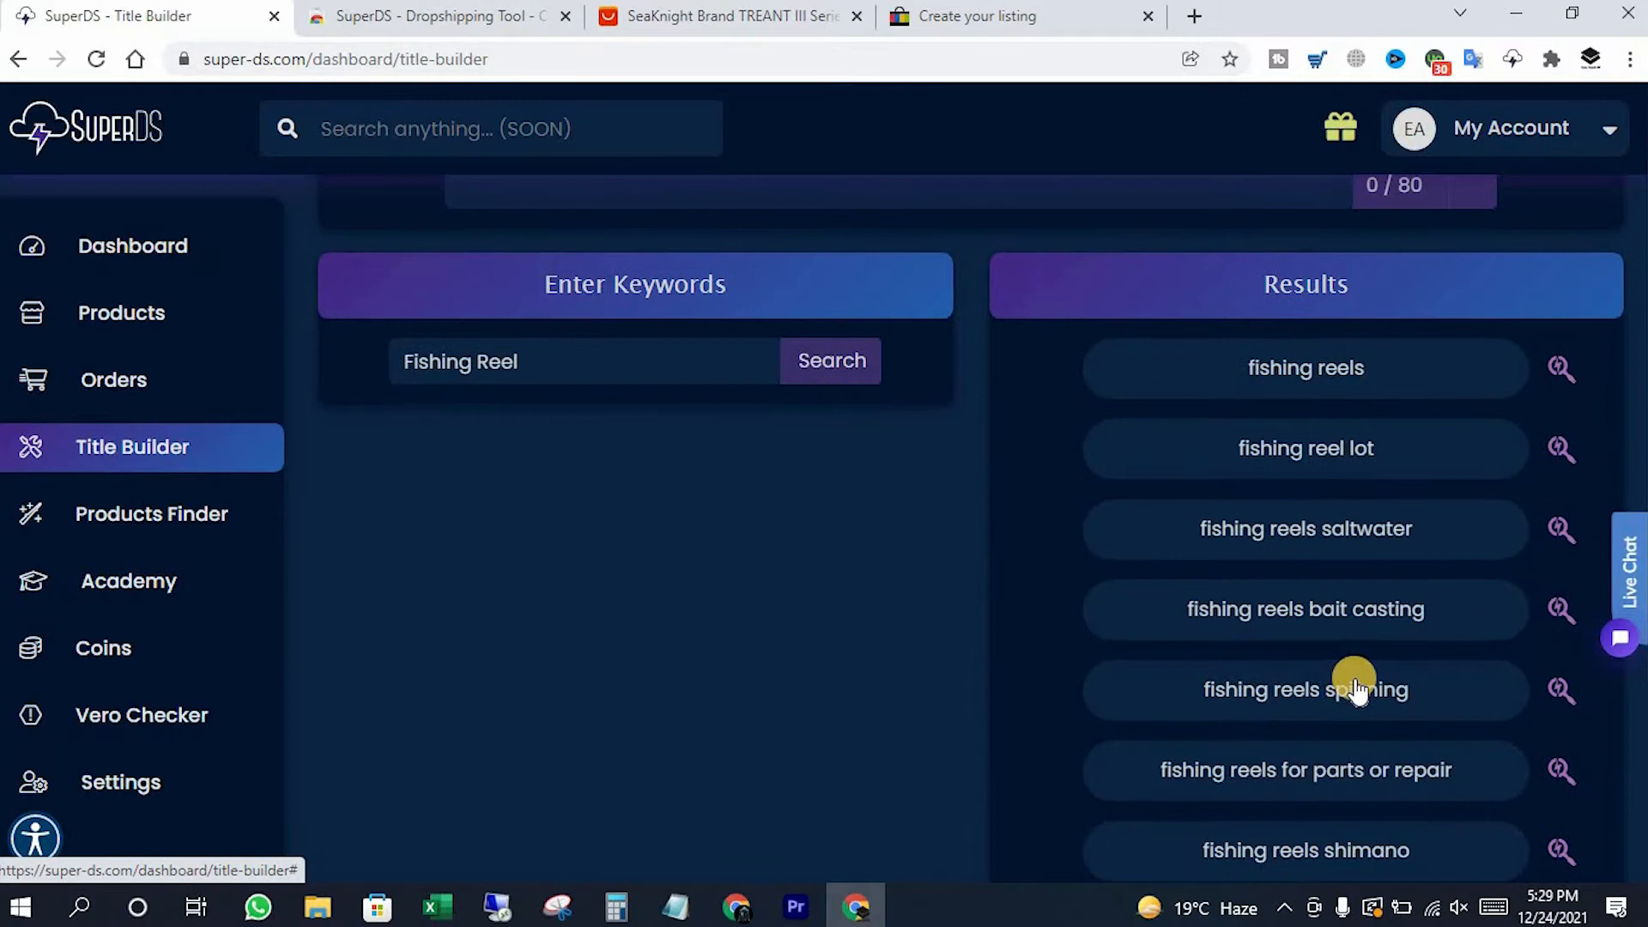
{"action": "scroll", "coordinate": [1322, 697], "scroll_direction": "up", "scroll_amount": 4}
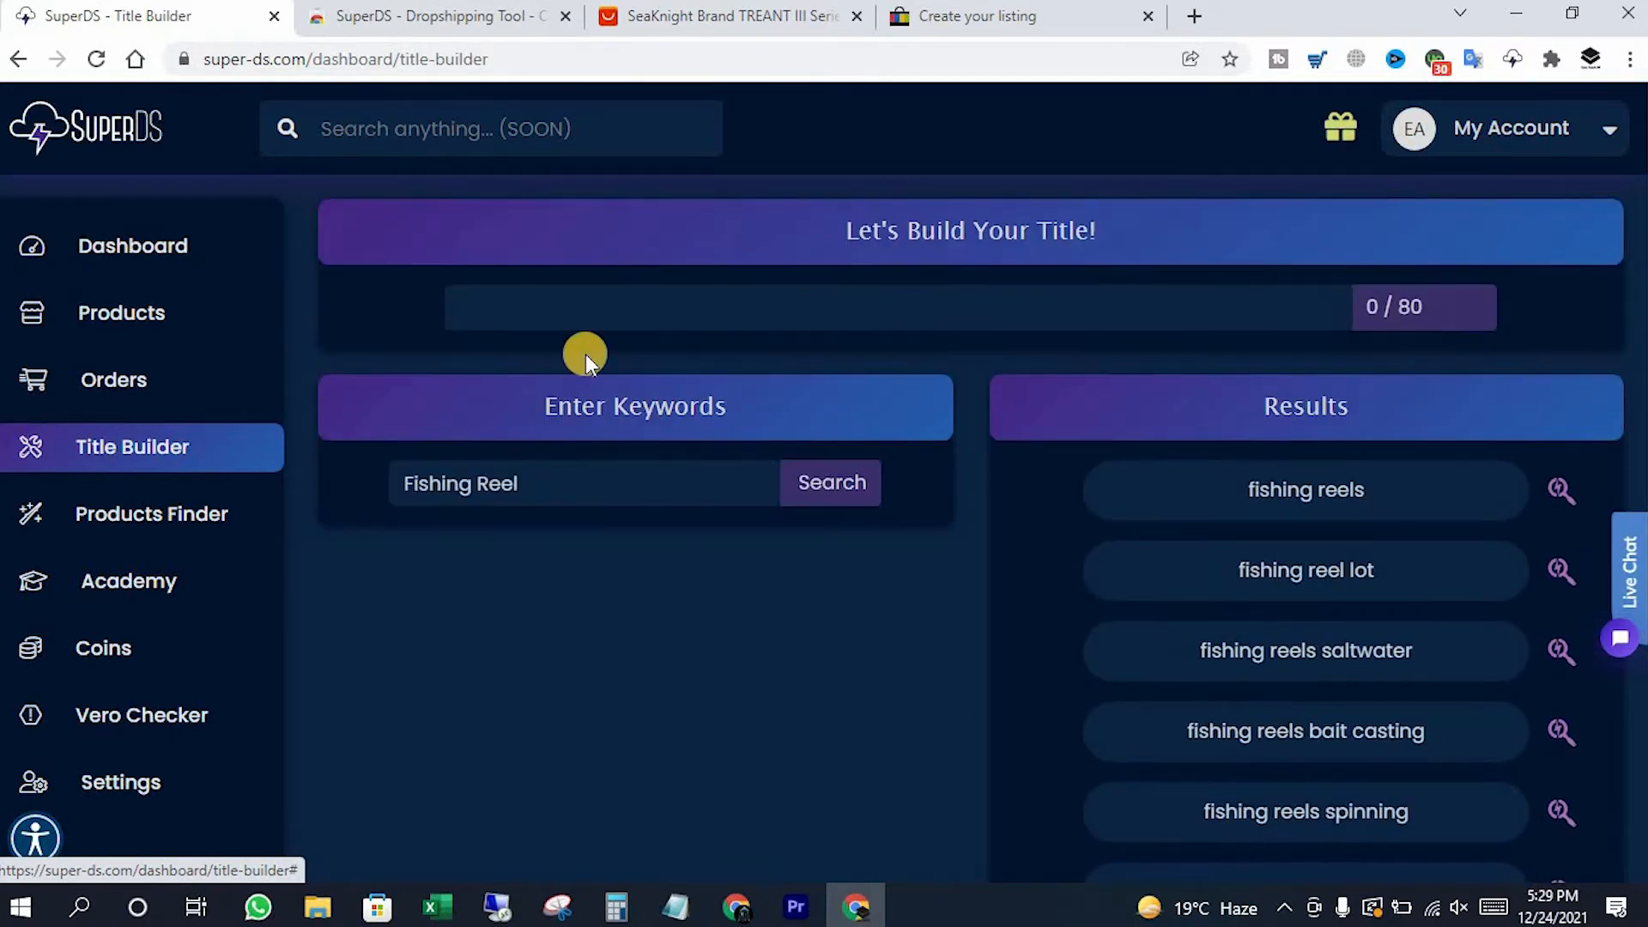
{"action": "left_click", "coordinate": [544, 320]}
{"action": "key", "text": "ctrl+v"}
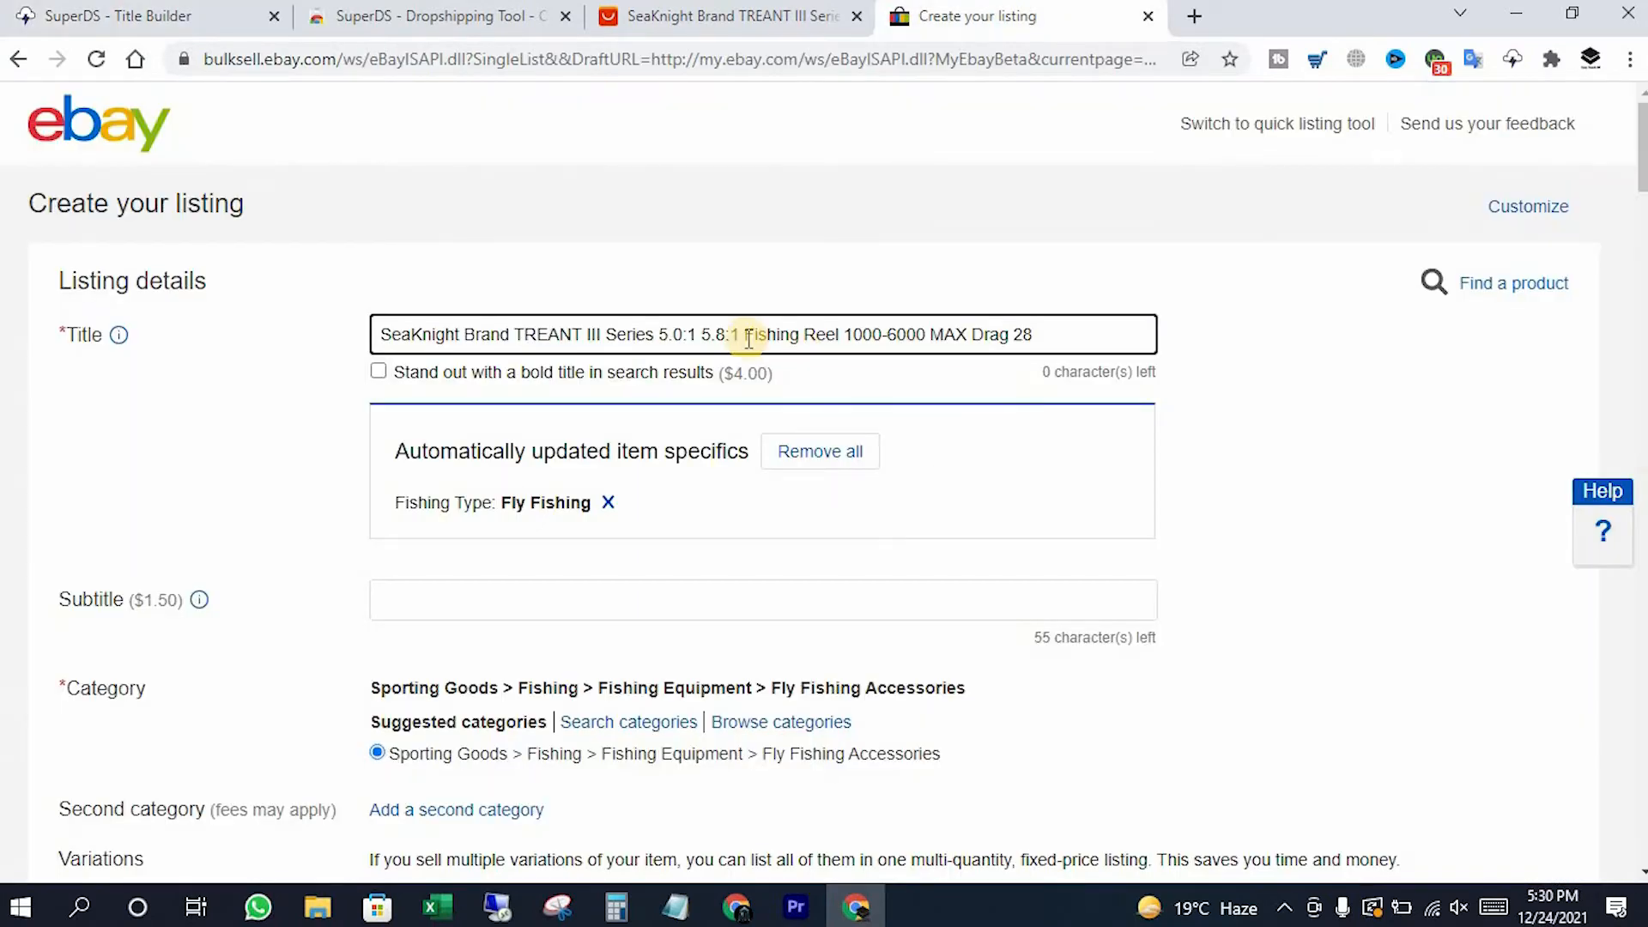
Replace the eBay listing title with 'saltwater fishing reels conventional'
{"action": "triple_click", "coordinate": [720, 336]}
{"action": "key", "text": "ctrl+v"}
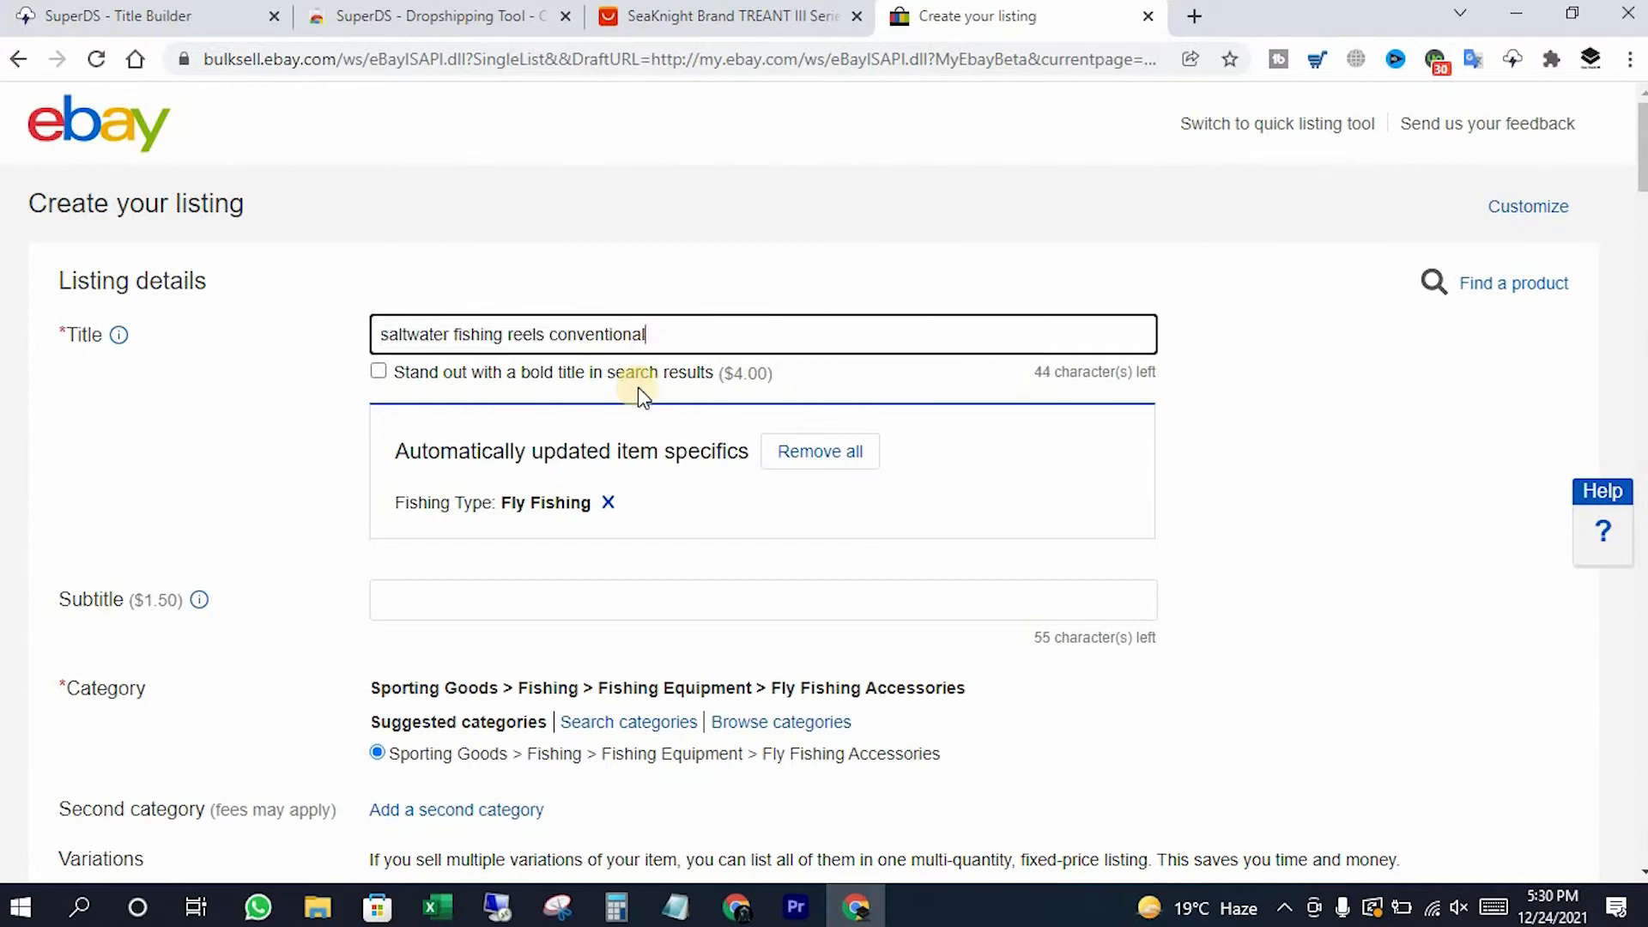
{"action": "scroll", "coordinate": [847, 590], "scroll_direction": "down", "scroll_amount": 2}
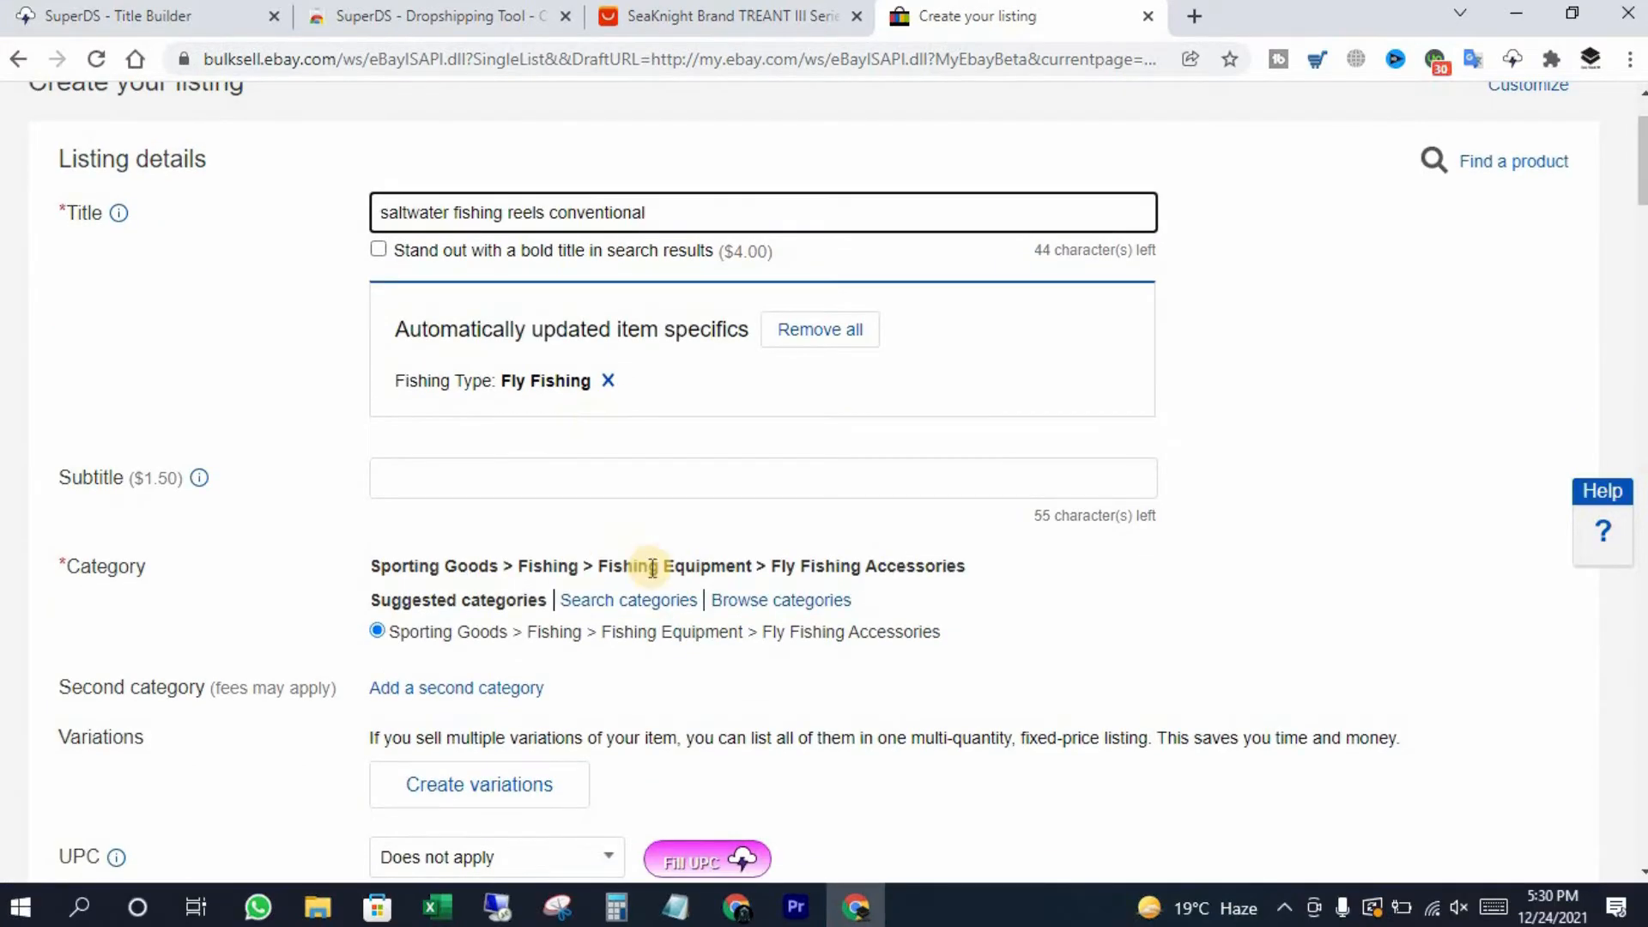
{"action": "scroll", "coordinate": [678, 573], "scroll_direction": "down", "scroll_amount": 3}
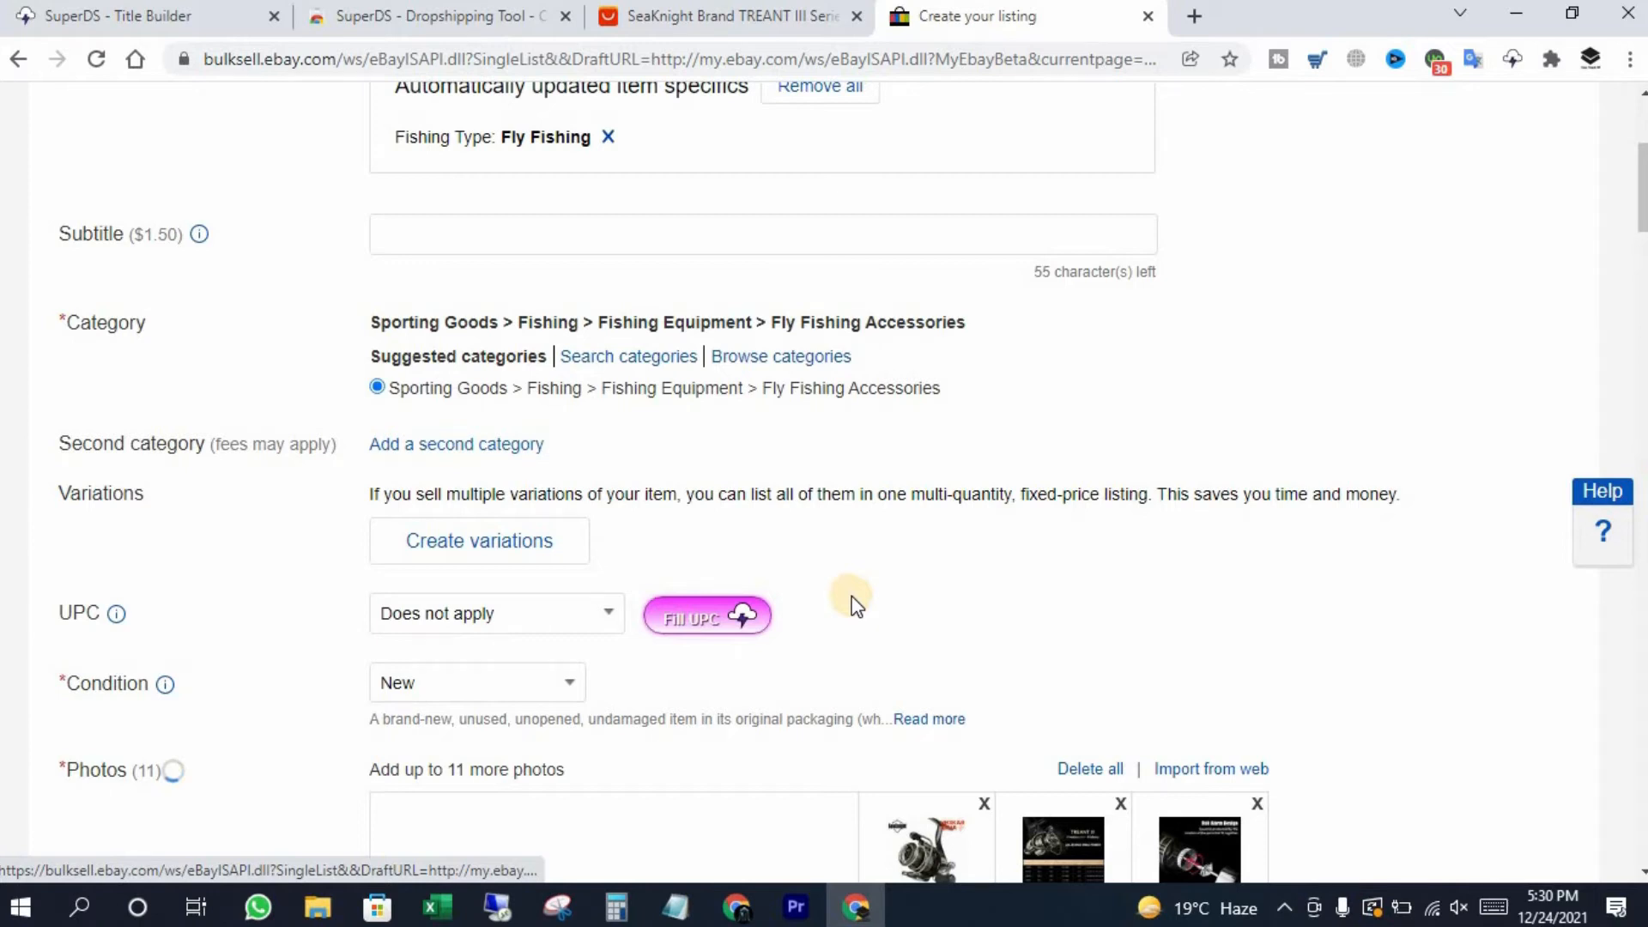
Decline the paid UPC fill, then delete the broken image and duplicate main photo
{"action": "left_click", "coordinate": [713, 460]}
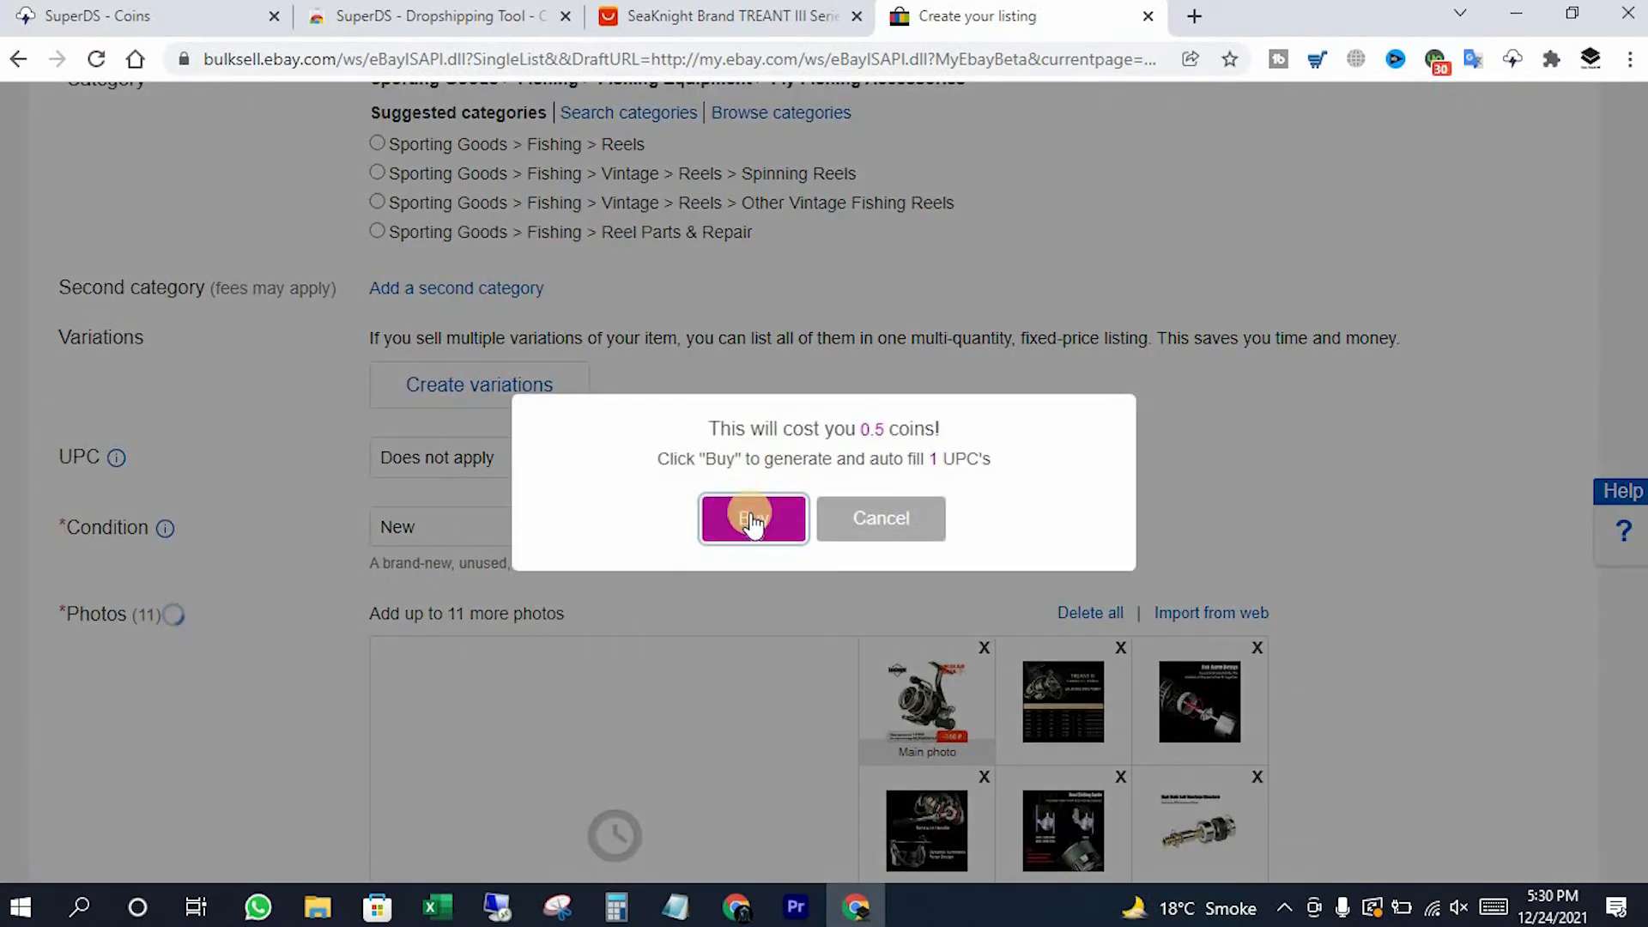
{"action": "left_click", "coordinate": [881, 524]}
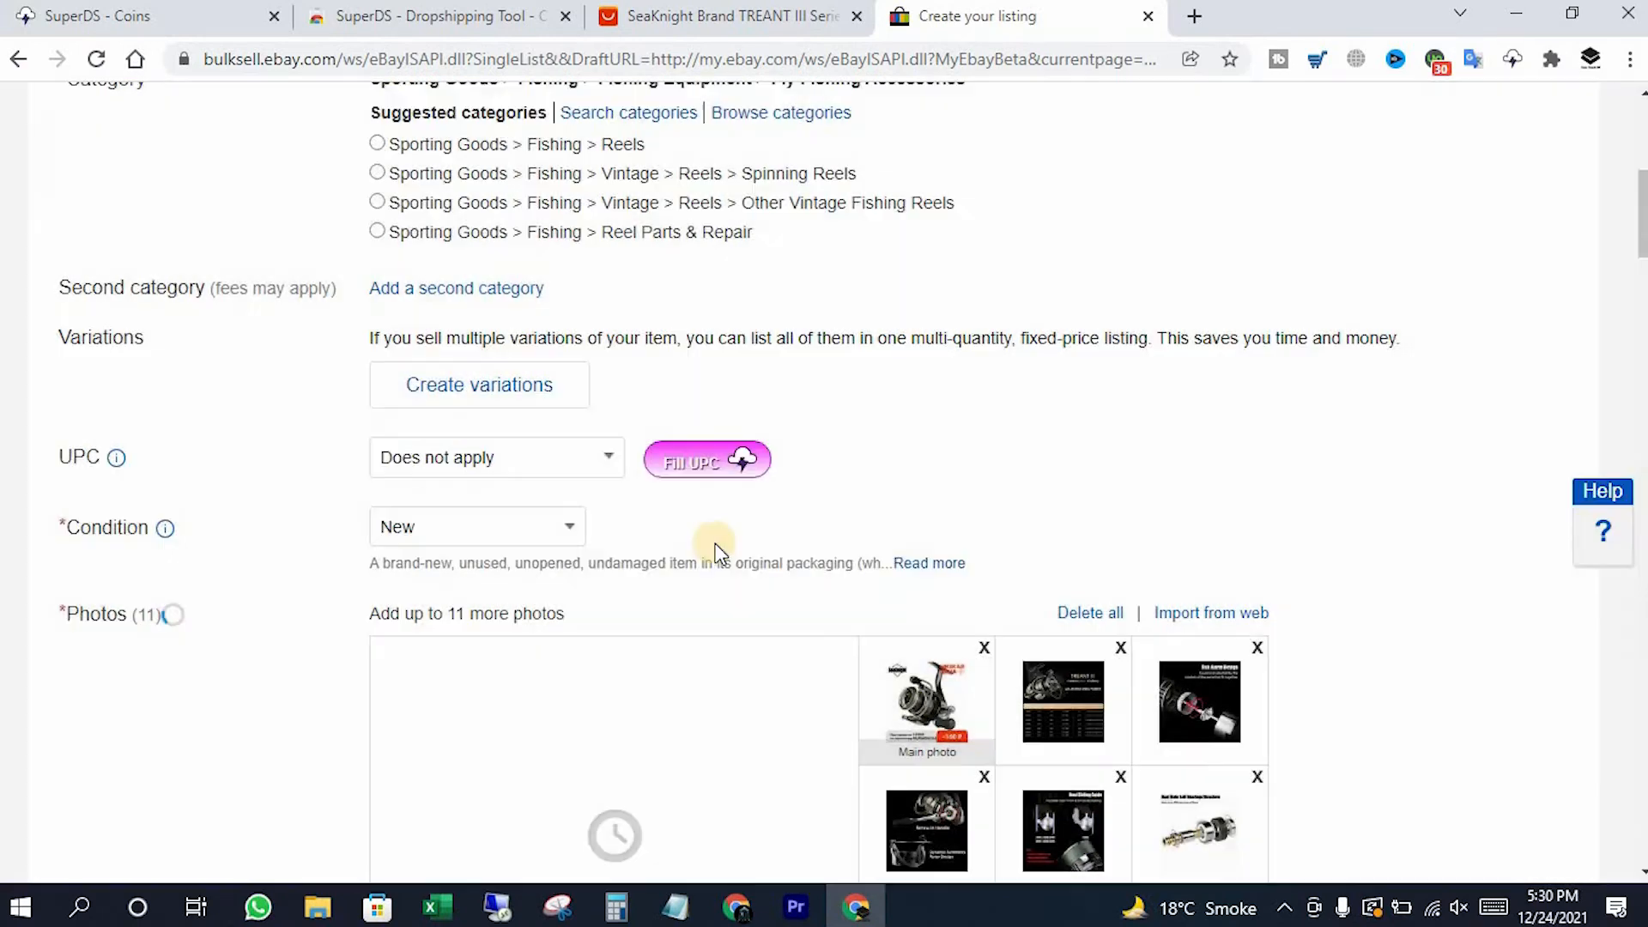
{"action": "scroll", "coordinate": [747, 541], "scroll_direction": "down", "scroll_amount": 4}
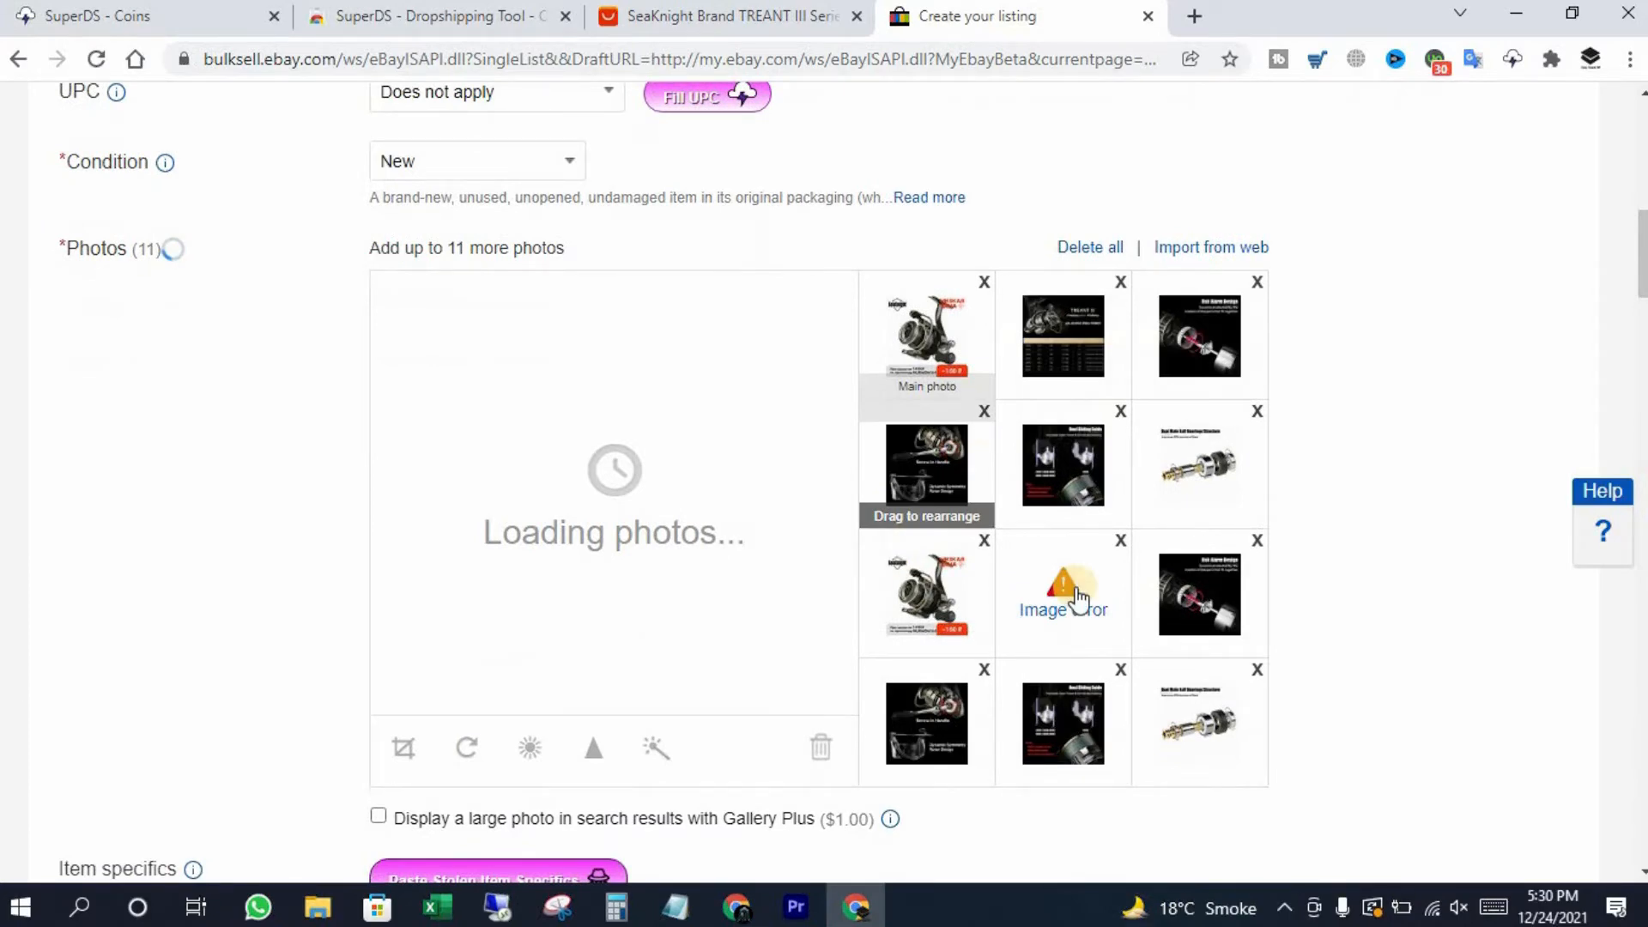
{"action": "left_click", "coordinate": [1120, 541]}
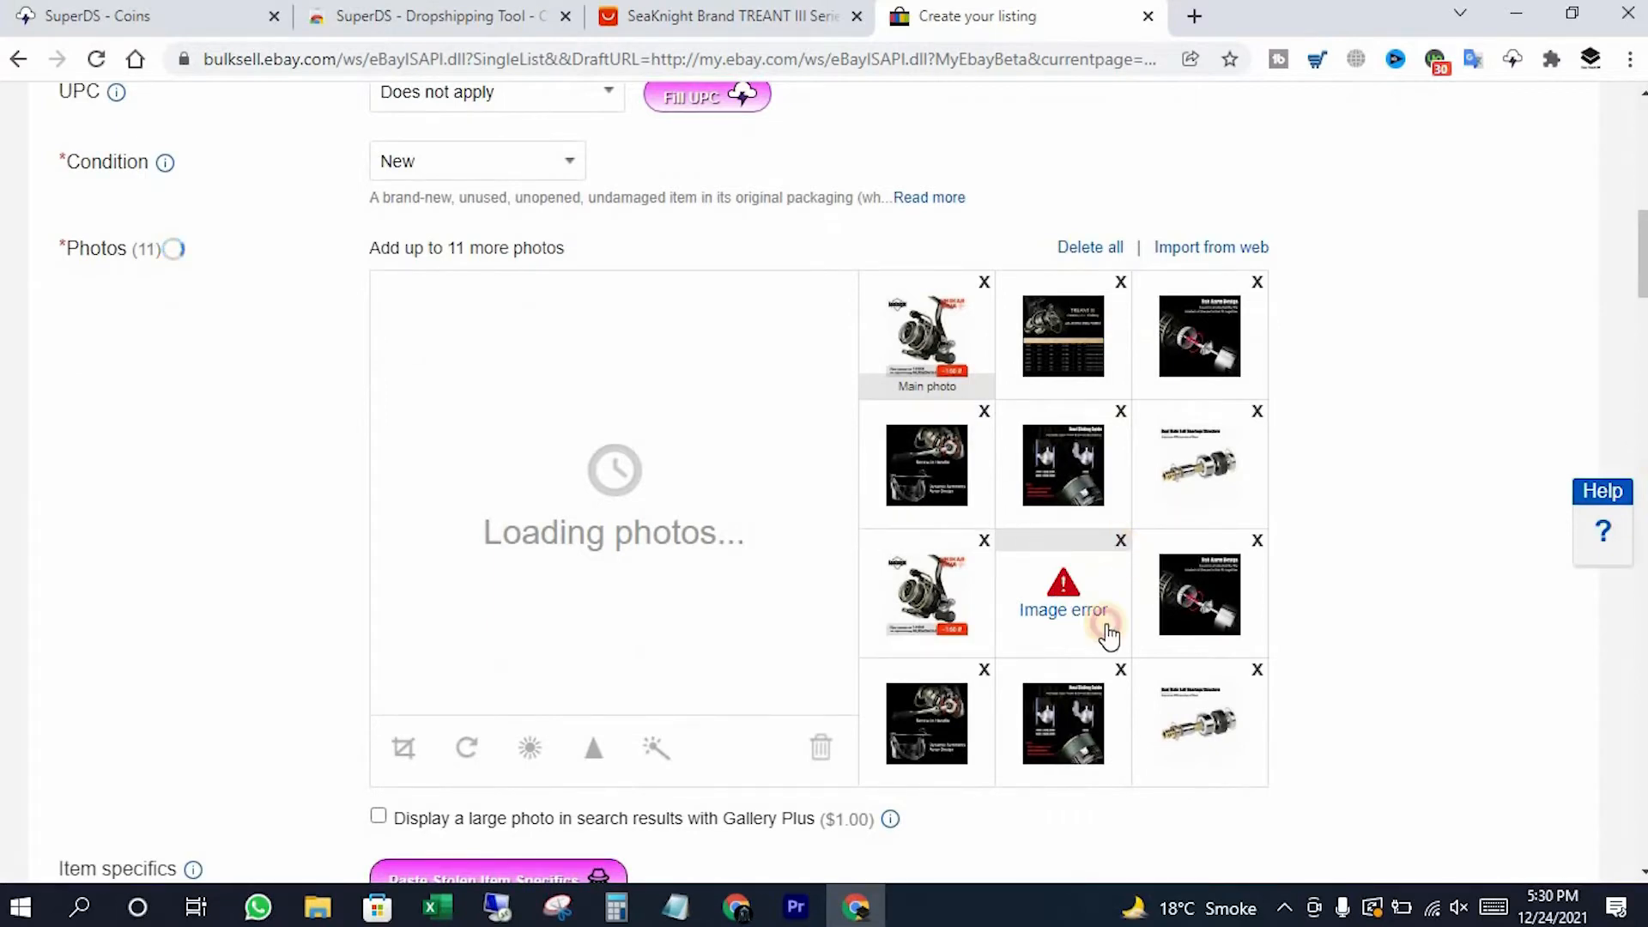
{"action": "left_click", "coordinate": [985, 541]}
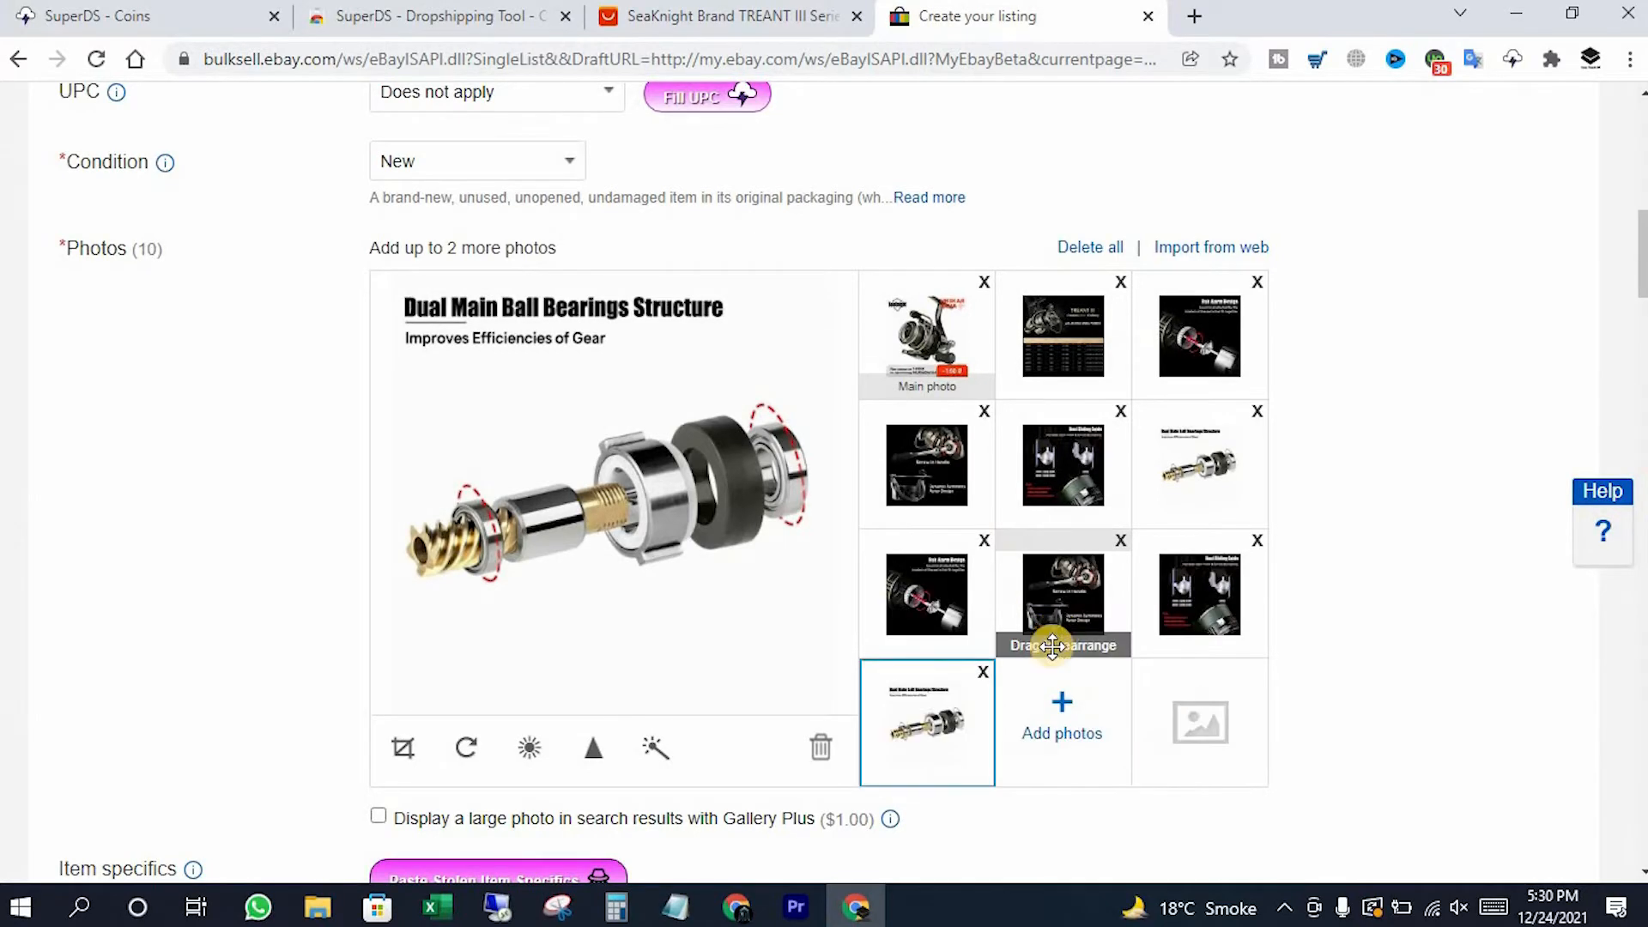
Paste the supplier item specifics, set Country of Manufacture to China, and remove Model
{"action": "scroll", "coordinate": [944, 640], "scroll_direction": "down", "scroll_amount": 1}
{"action": "scroll", "coordinate": [920, 655], "scroll_direction": "down", "scroll_amount": 3}
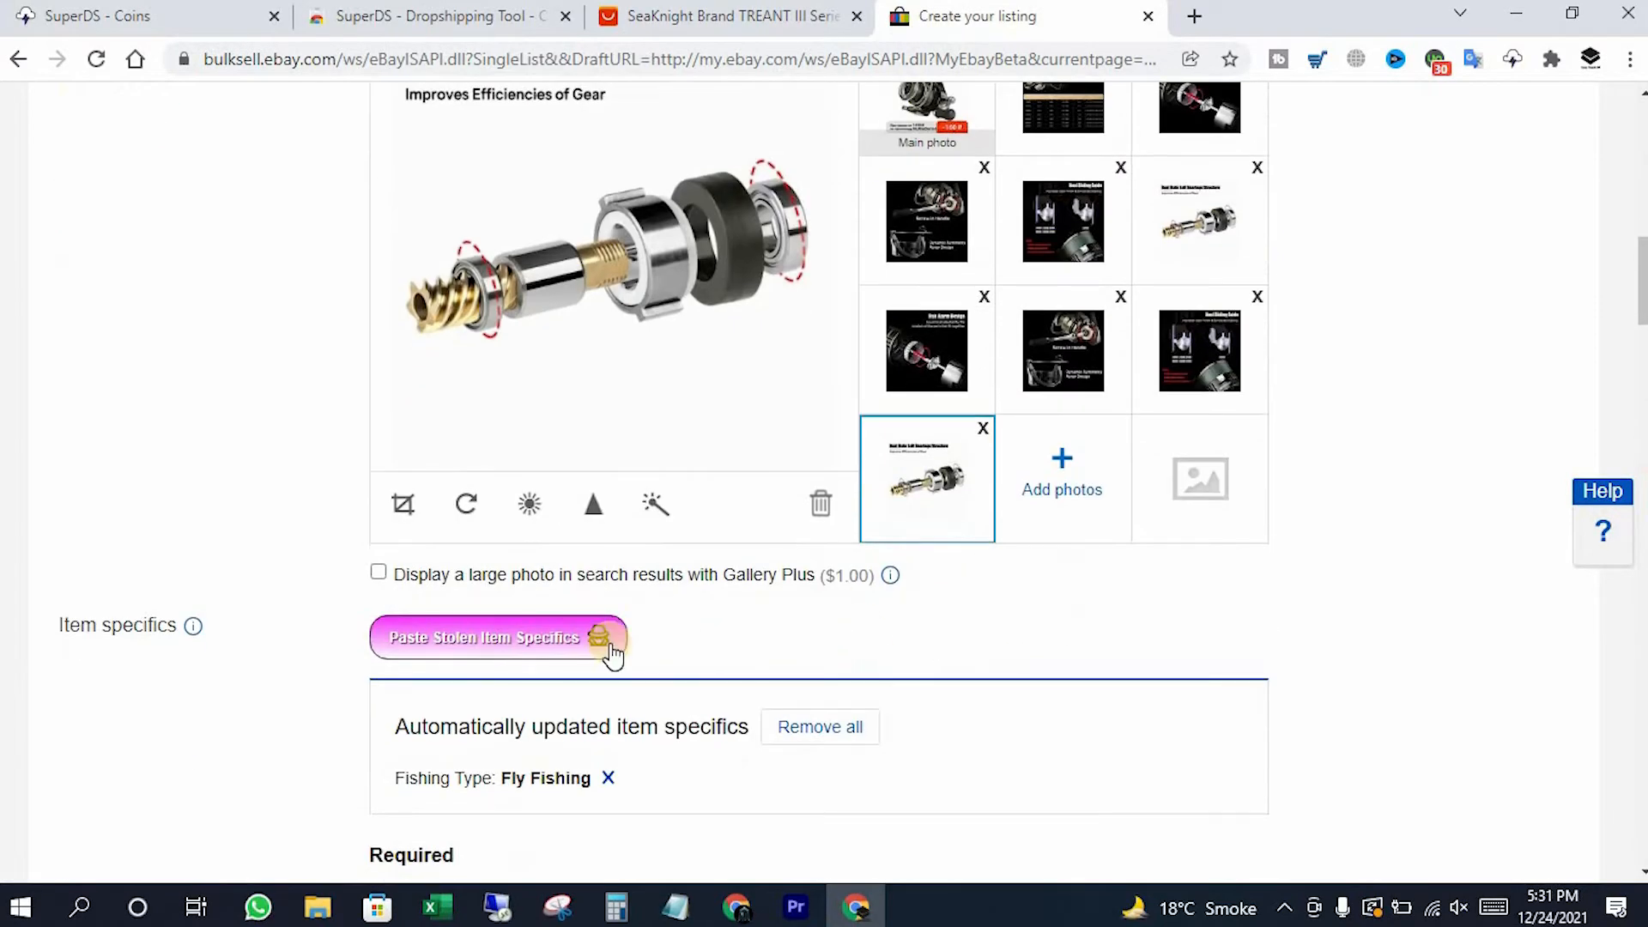
{"action": "scroll", "coordinate": [567, 601], "scroll_direction": "down", "scroll_amount": 2}
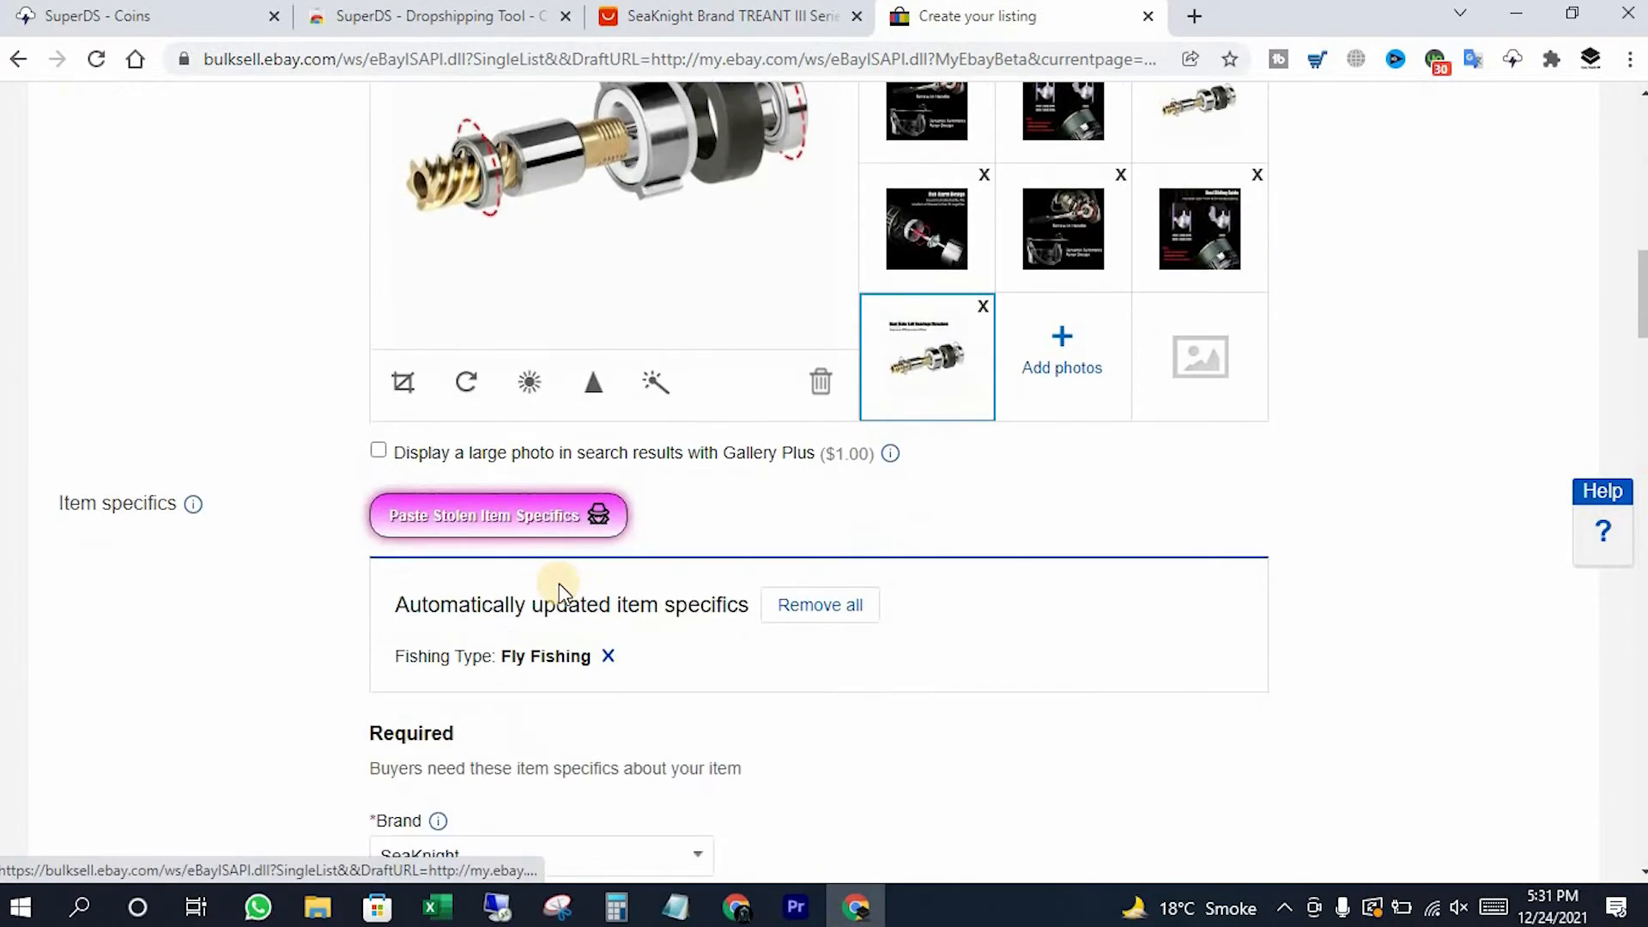
{"action": "left_click", "coordinate": [460, 533]}
{"action": "scroll", "coordinate": [699, 678], "scroll_direction": "down", "scroll_amount": 4}
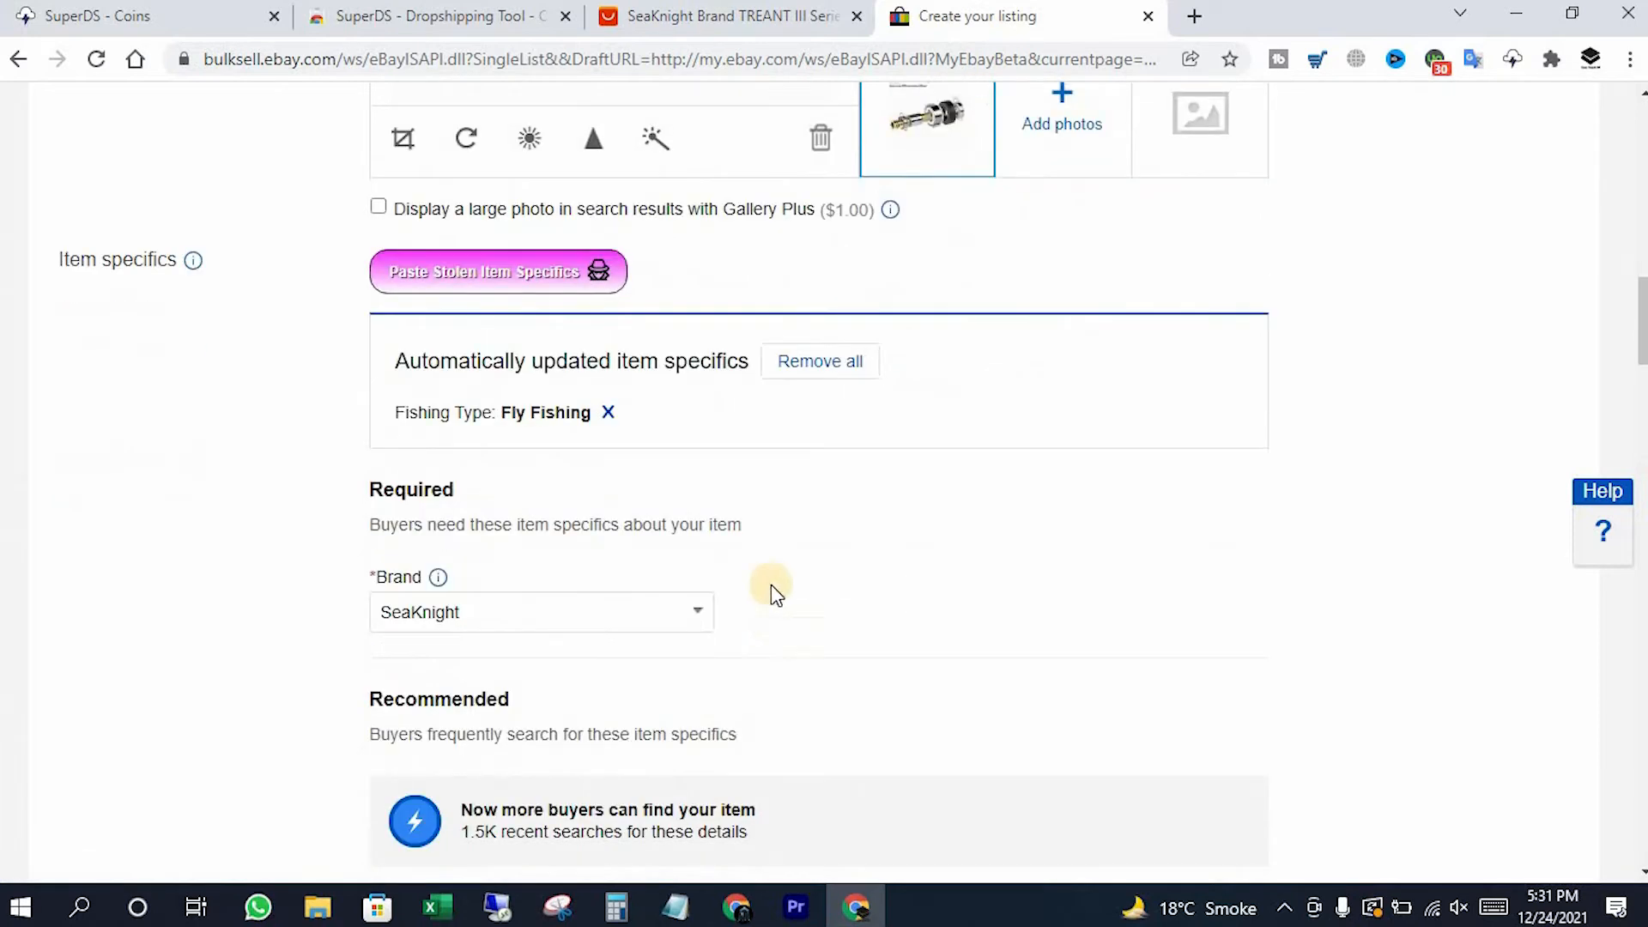
{"action": "scroll", "coordinate": [550, 567], "scroll_direction": "down", "scroll_amount": 2}
{"action": "double_click", "coordinate": [418, 488]}
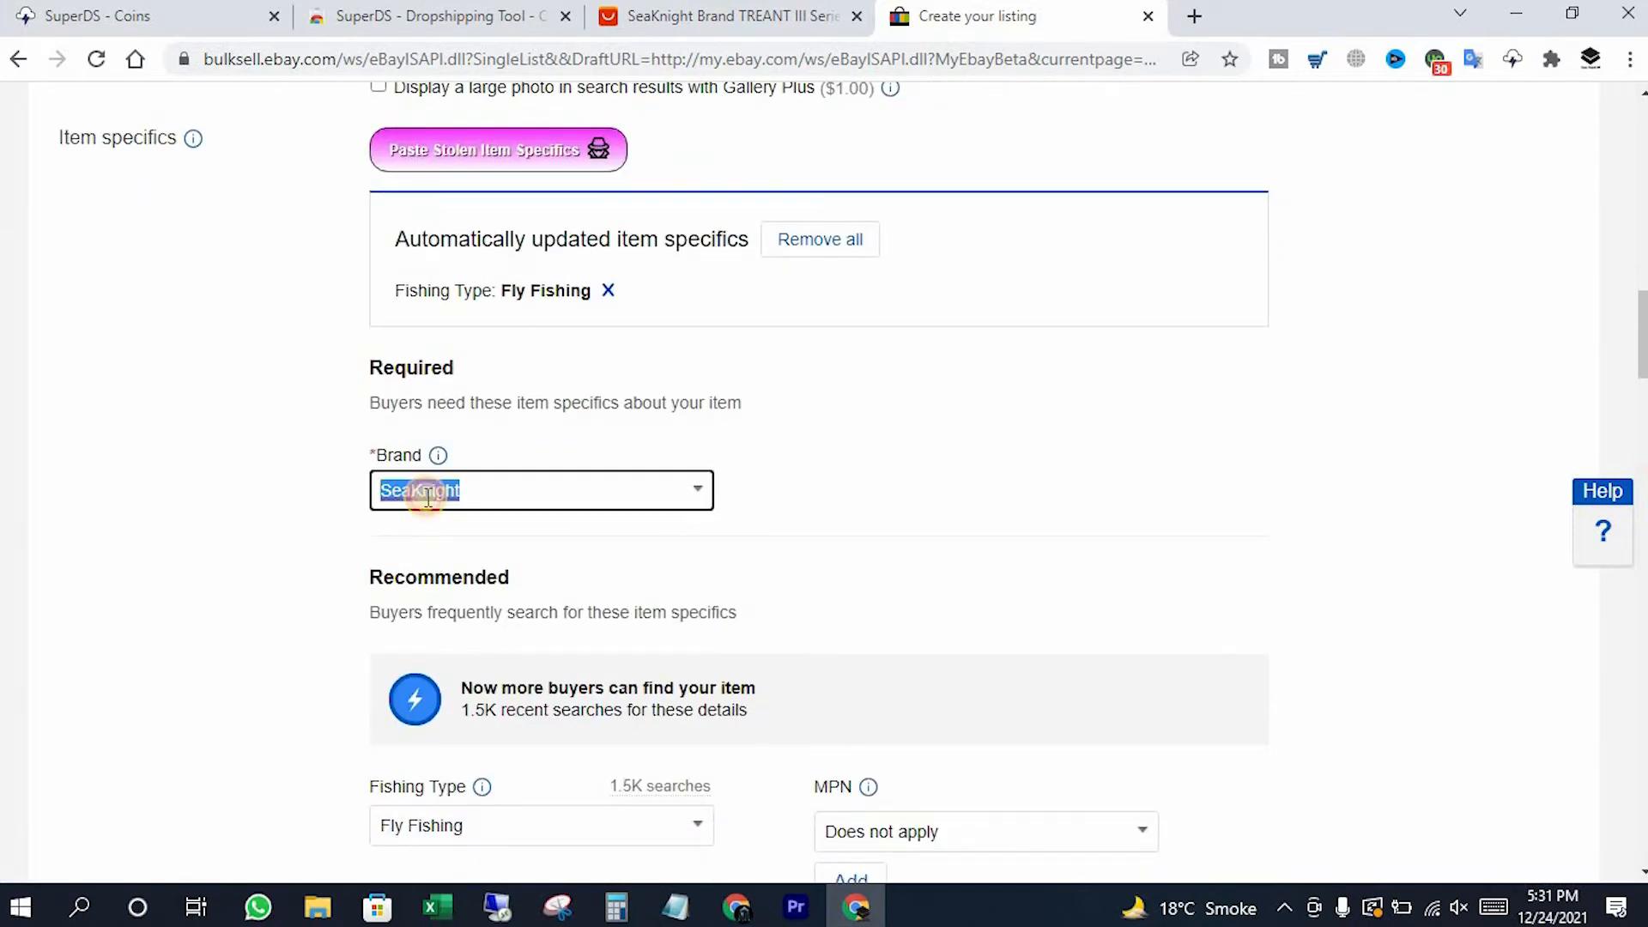
{"action": "scroll", "coordinate": [945, 558], "scroll_direction": "down", "scroll_amount": 3}
{"action": "scroll", "coordinate": [901, 575], "scroll_direction": "down", "scroll_amount": 4}
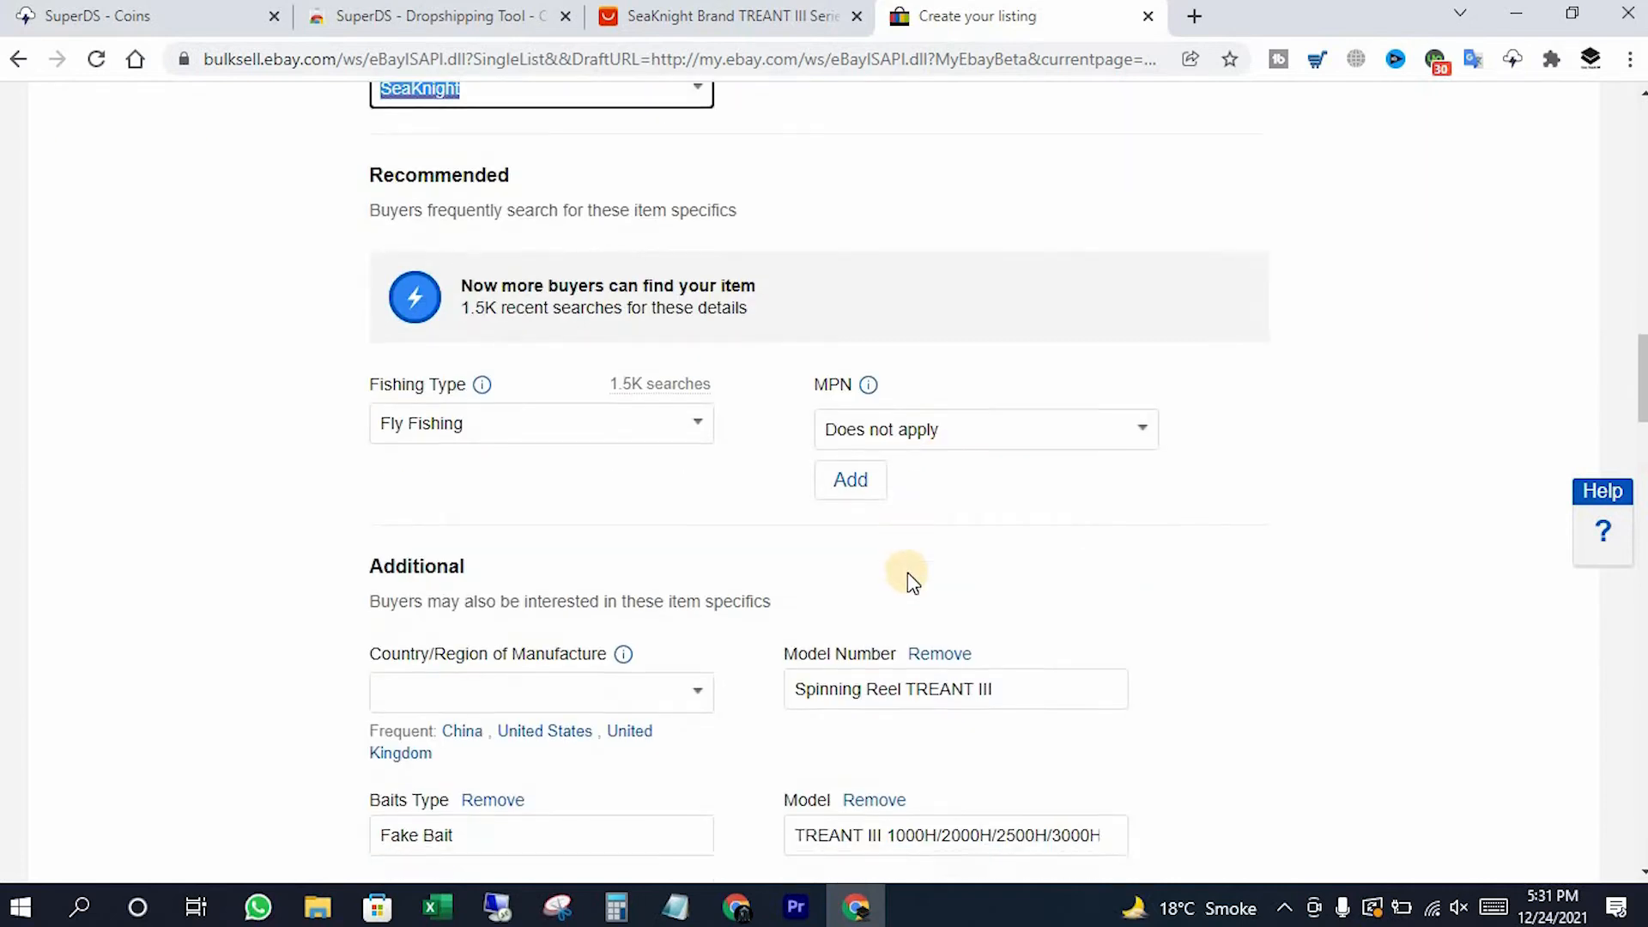
{"action": "left_click", "coordinate": [464, 526]}
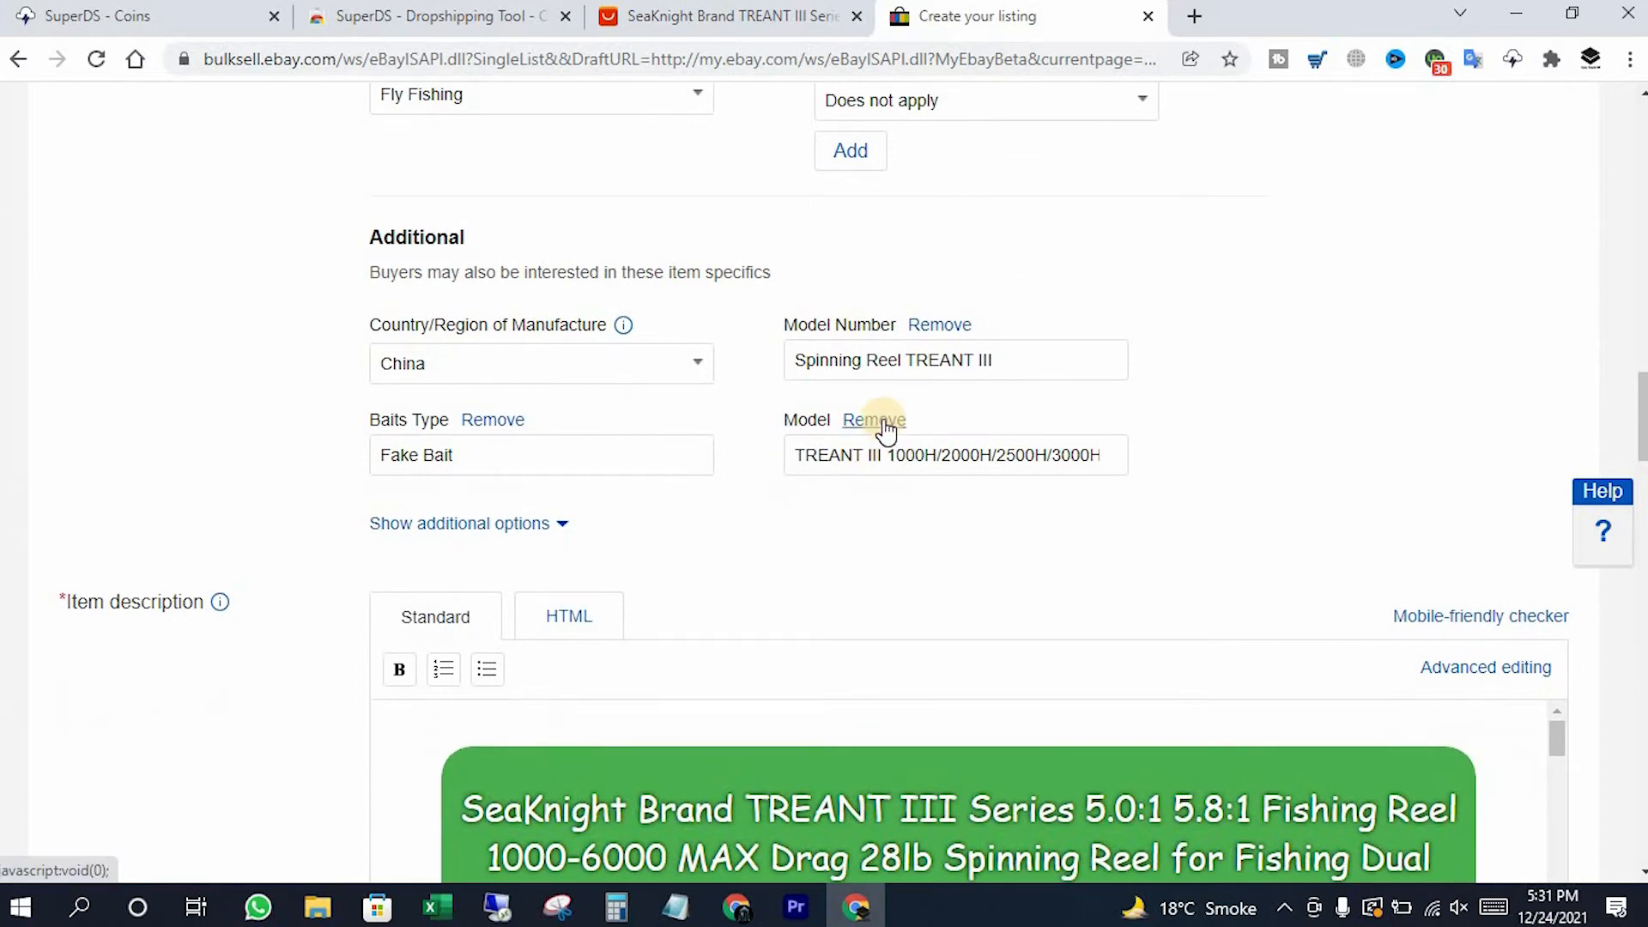
{"action": "left_click", "coordinate": [880, 421]}
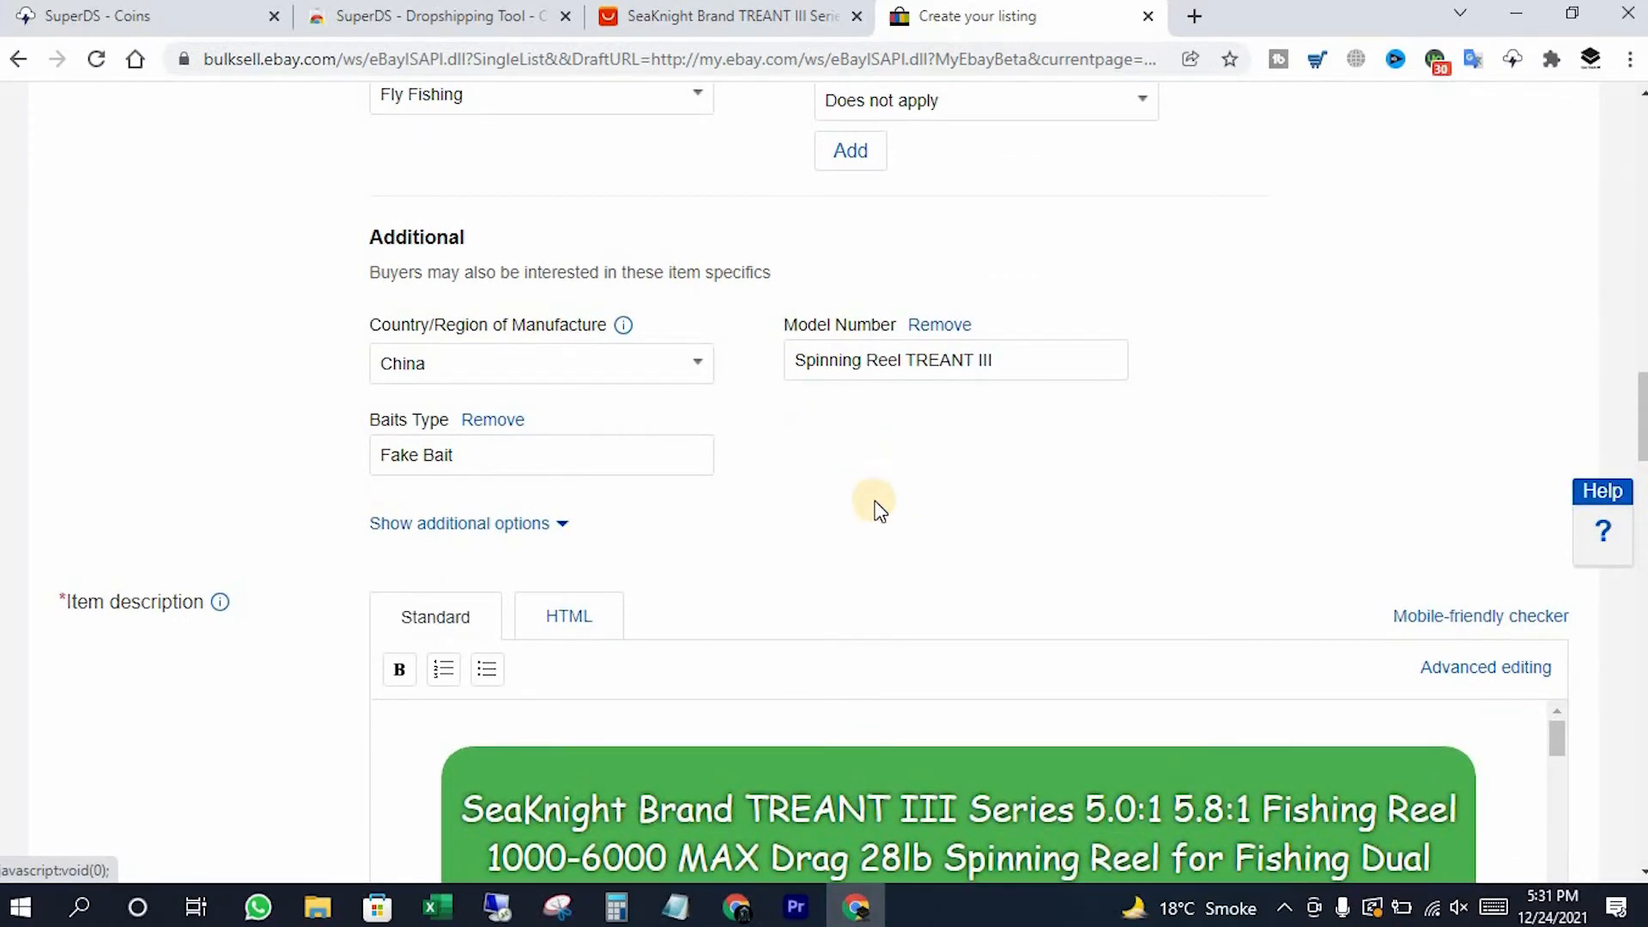
{"action": "scroll", "coordinate": [732, 563], "scroll_direction": "down", "scroll_amount": 3}
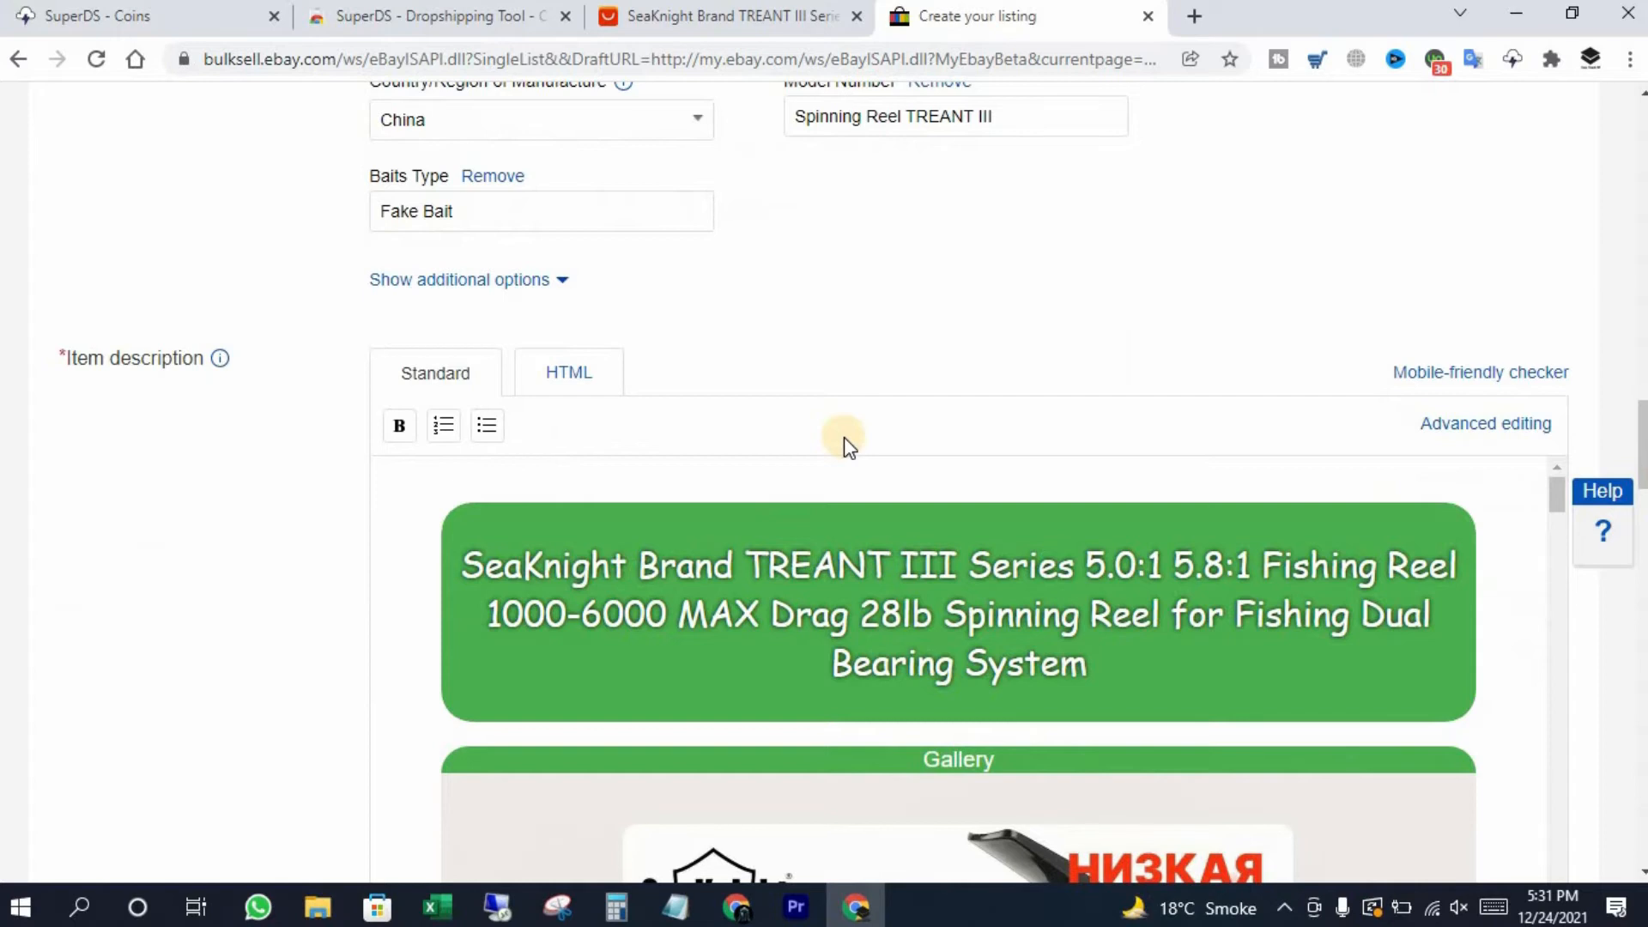
Paste 'saltwater fishing reels conventional' over the description's title banner
{"action": "scroll", "coordinate": [843, 436], "scroll_direction": "down", "scroll_amount": 1}
{"action": "left_click", "coordinate": [461, 442]}
{"action": "left_click_drag", "start_coordinate": [626, 466], "coordinate": [1085, 551]}
{"action": "type", "text": "saltwater fishing reels conventional"}
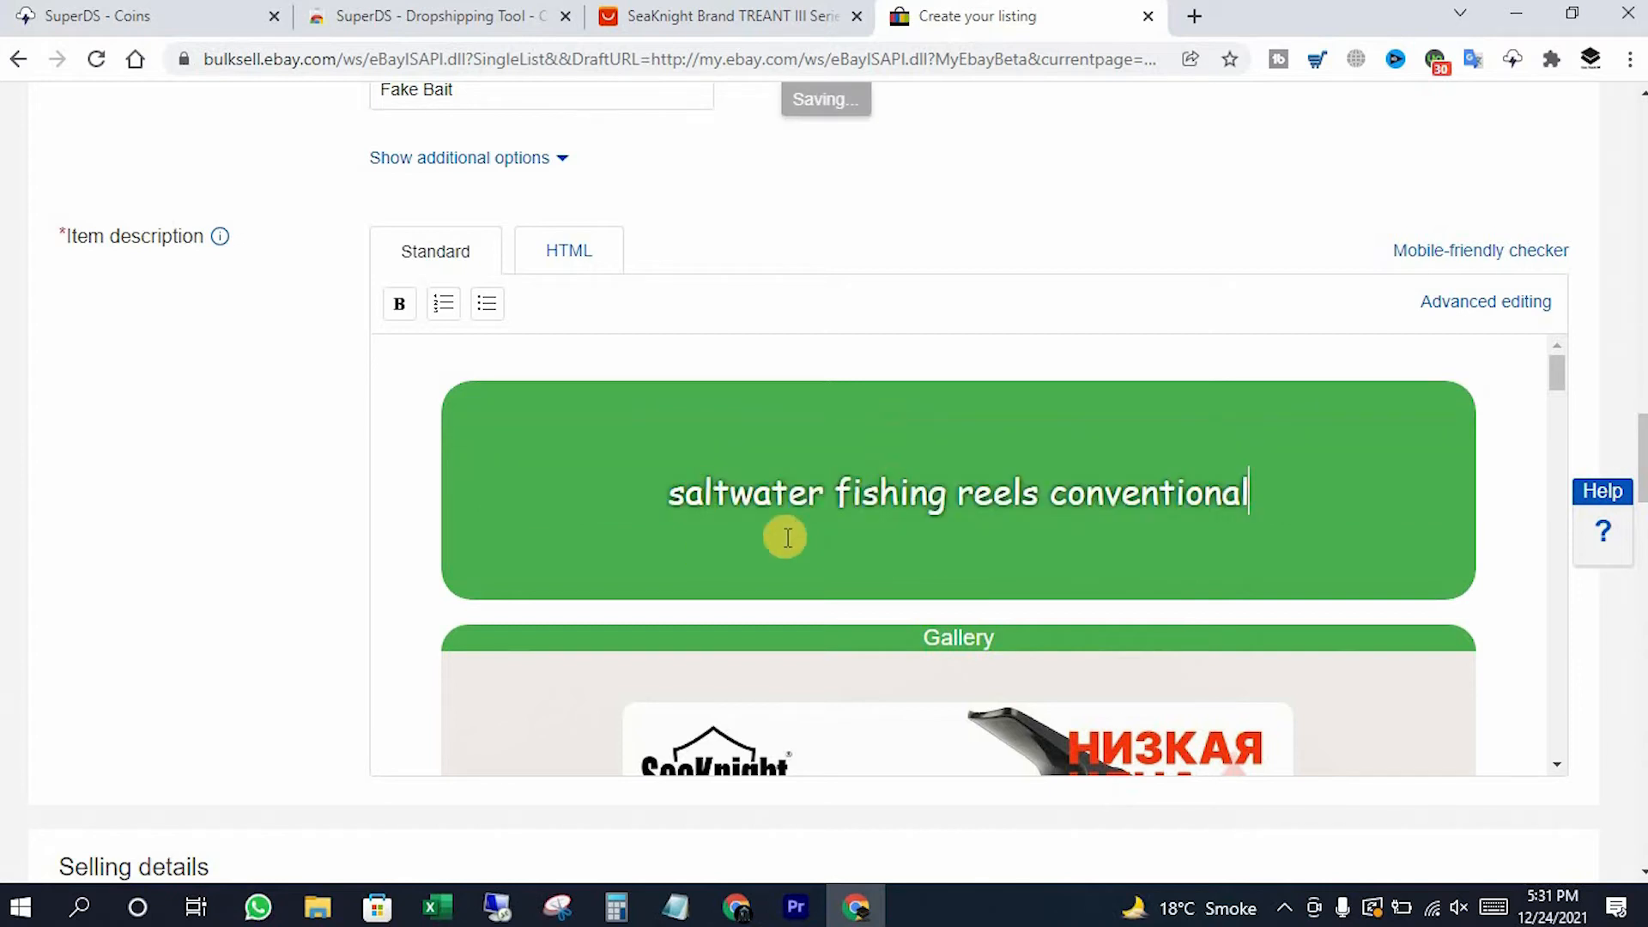
Replace the bold heading under Description with the same keyword phrase
{"action": "scroll", "coordinate": [943, 487], "scroll_direction": "down", "scroll_amount": 2}
{"action": "scroll", "coordinate": [942, 487], "scroll_direction": "down", "scroll_amount": 5}
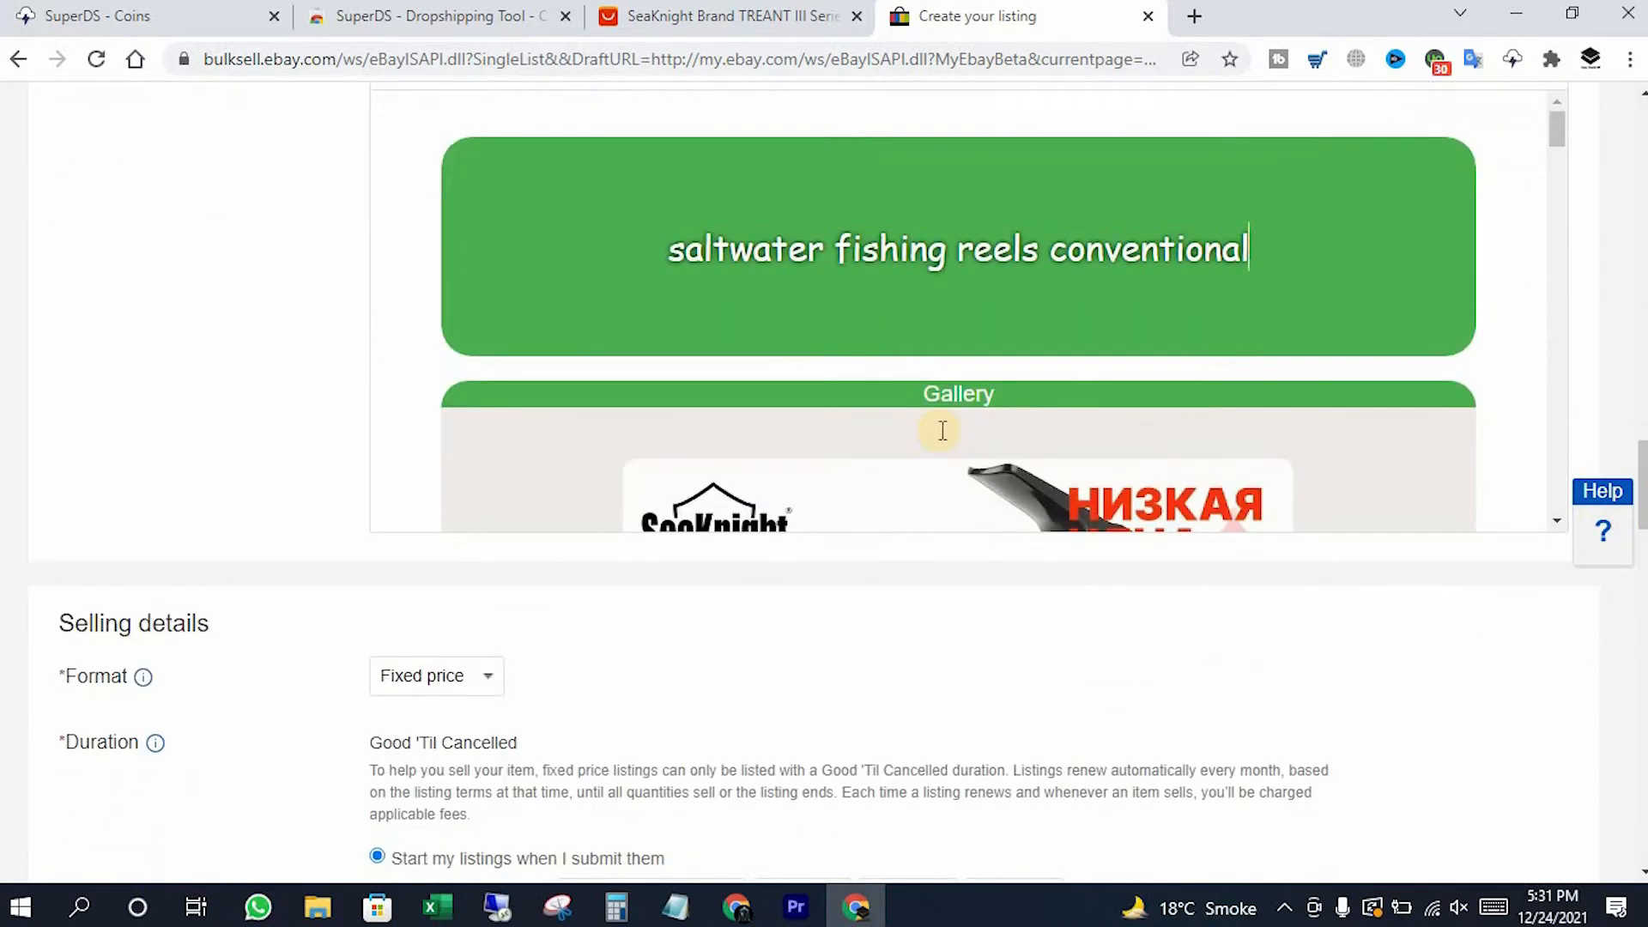
{"action": "scroll", "coordinate": [910, 429], "scroll_direction": "down", "scroll_amount": 3}
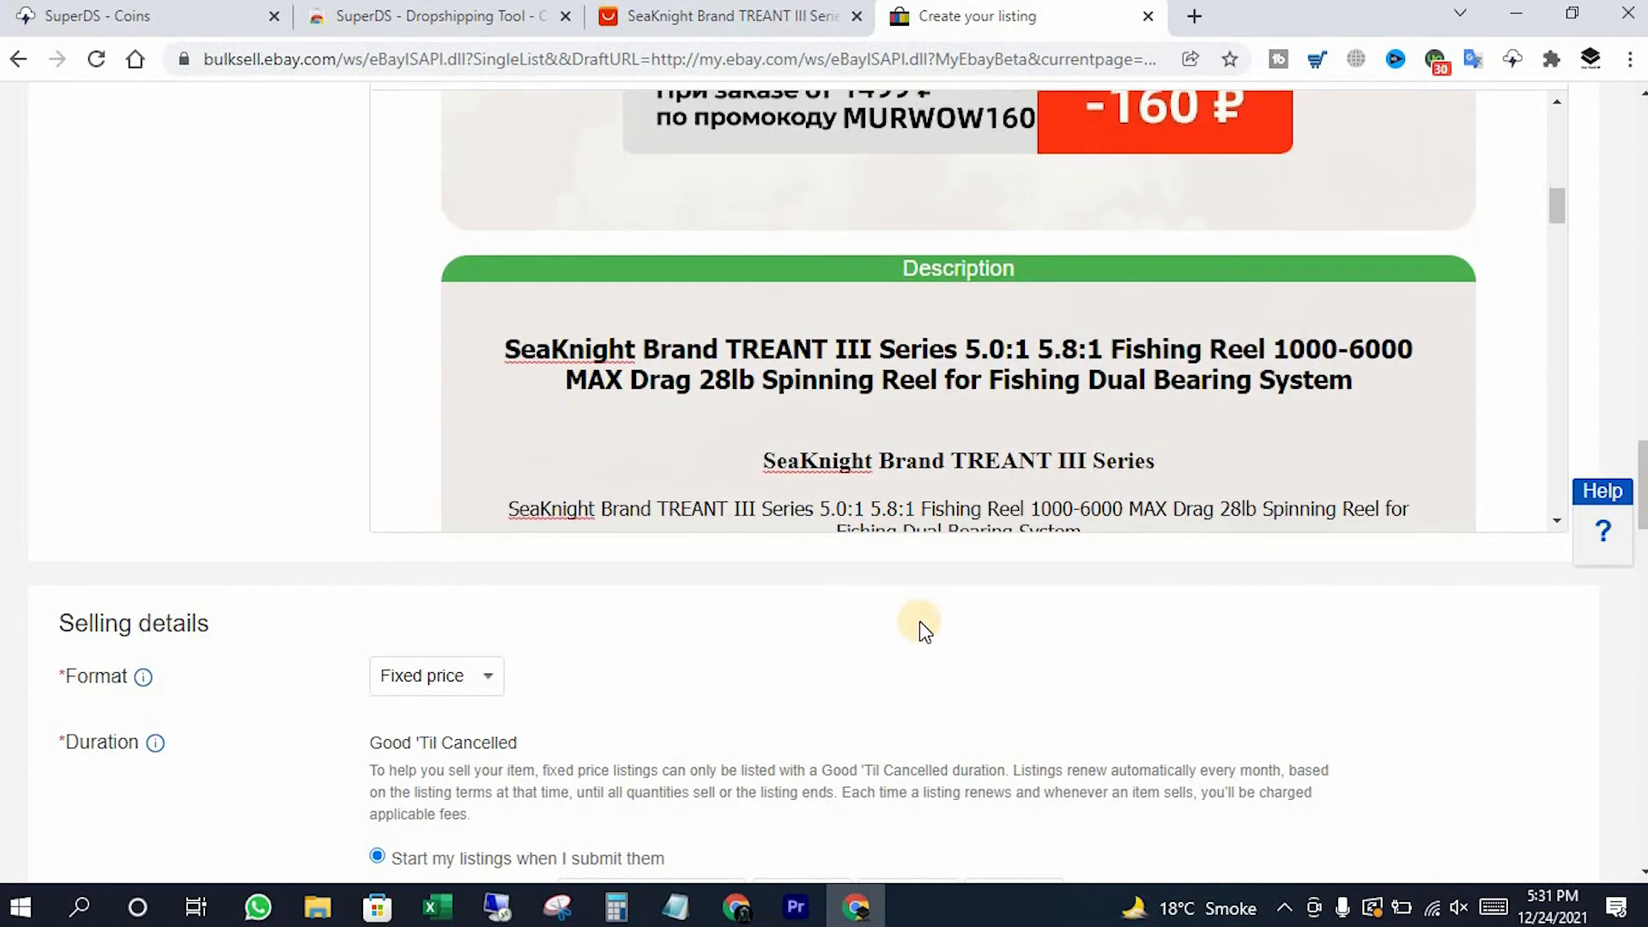
{"action": "scroll", "coordinate": [919, 625], "scroll_direction": "up", "scroll_amount": 3}
{"action": "scroll", "coordinate": [865, 521], "scroll_direction": "down", "scroll_amount": 3}
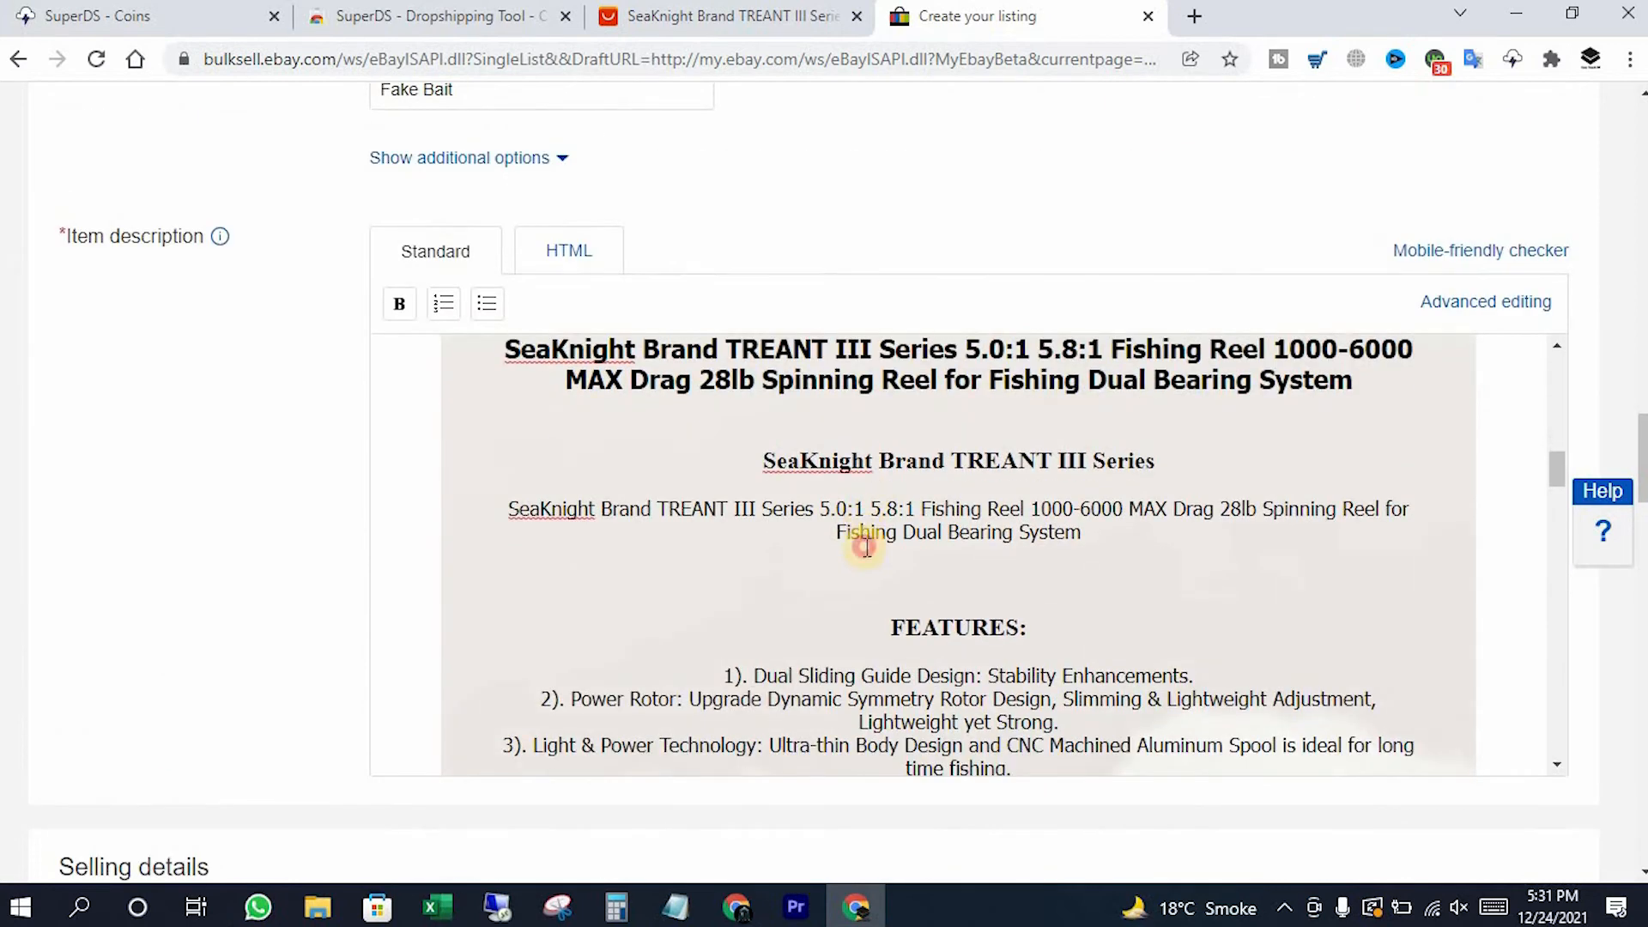
{"action": "scroll", "coordinate": [871, 538], "scroll_direction": "up", "scroll_amount": 1}
{"action": "left_click_drag", "start_coordinate": [507, 470], "coordinate": [1362, 501]}
{"action": "type", "text": "saltwater fishing reels conventional"}
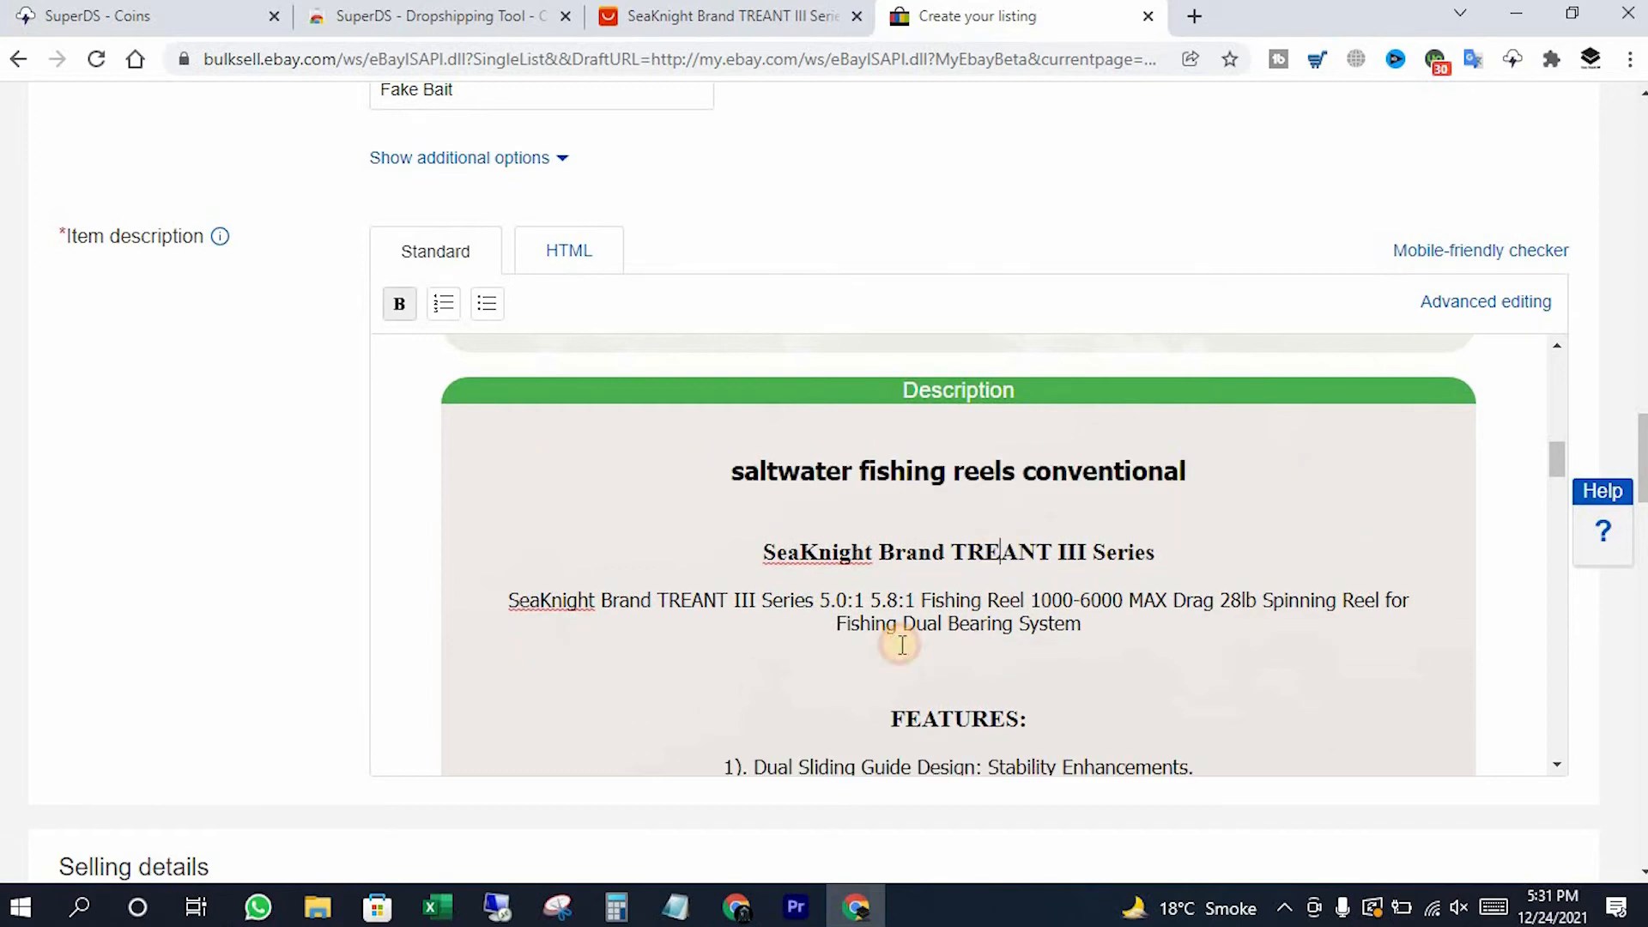
{"action": "scroll", "coordinate": [950, 607], "scroll_direction": "down", "scroll_amount": 2}
{"action": "scroll", "coordinate": [923, 575], "scroll_direction": "down", "scroll_amount": 2}
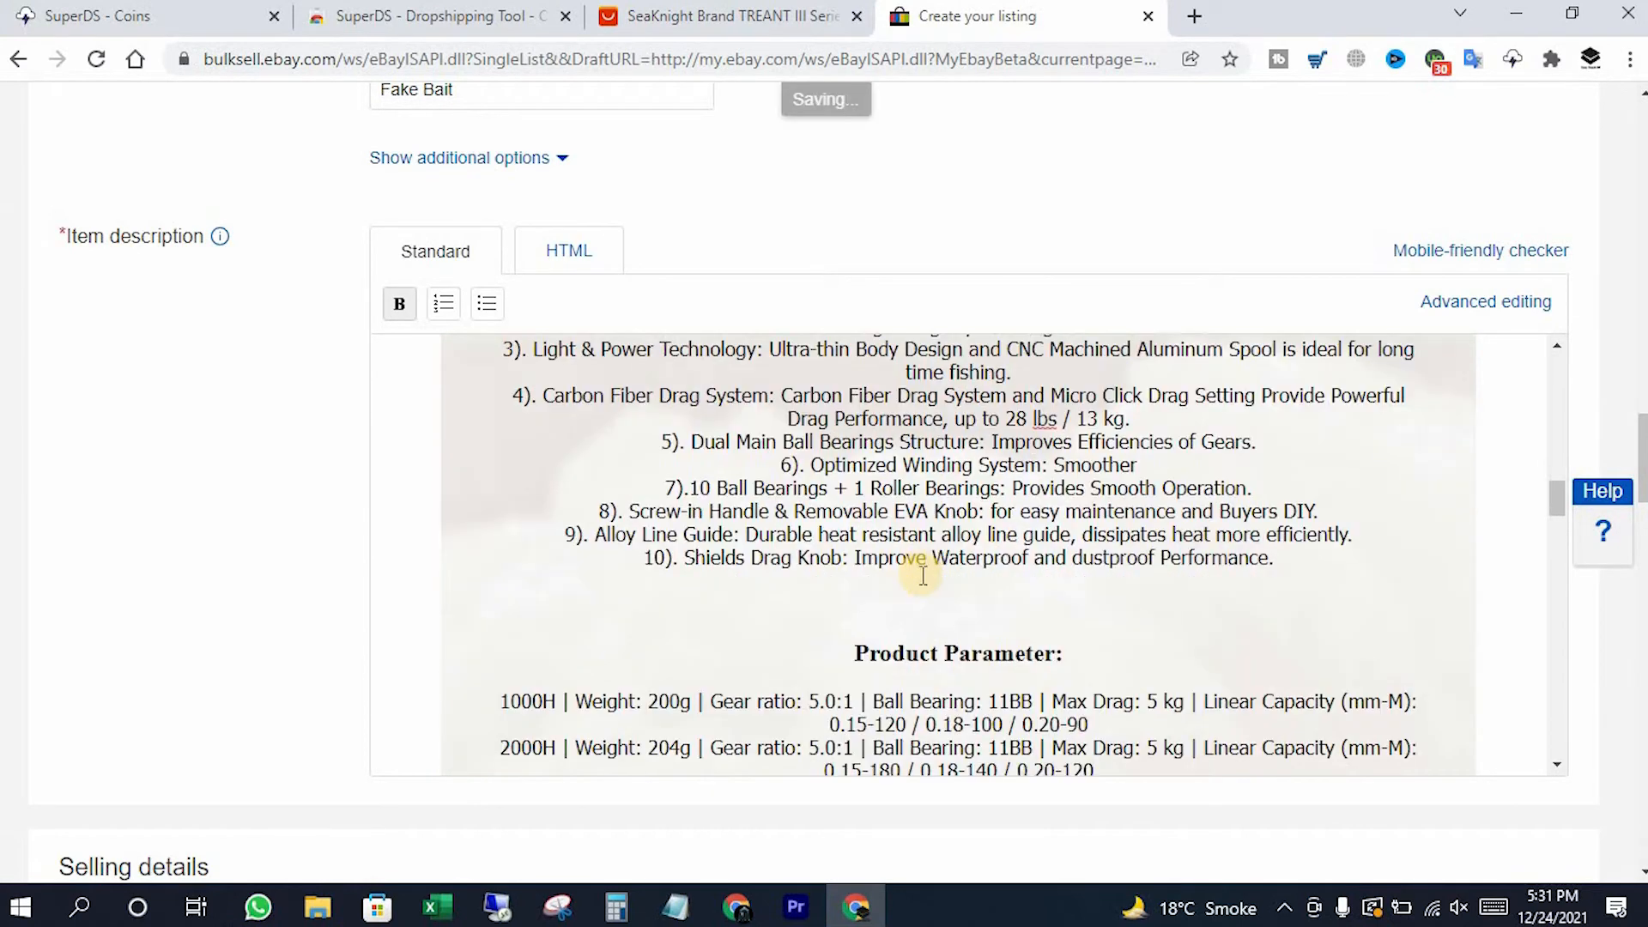
{"action": "scroll", "coordinate": [927, 566], "scroll_direction": "down", "scroll_amount": 7}
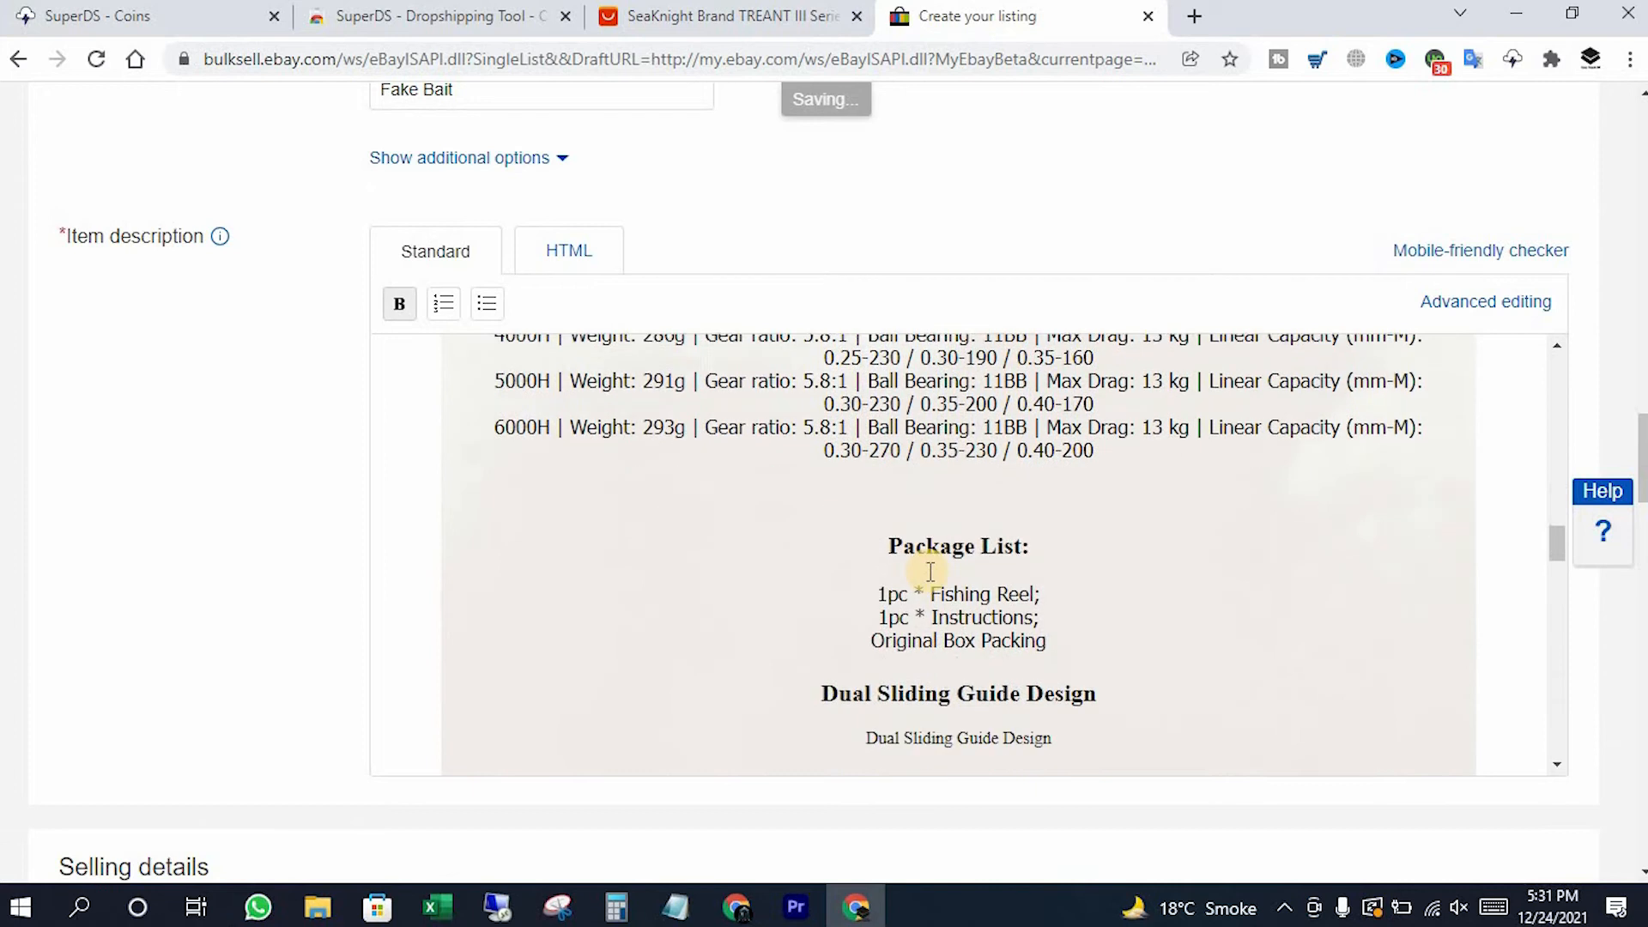
{"action": "scroll", "coordinate": [926, 602], "scroll_direction": "down", "scroll_amount": 6}
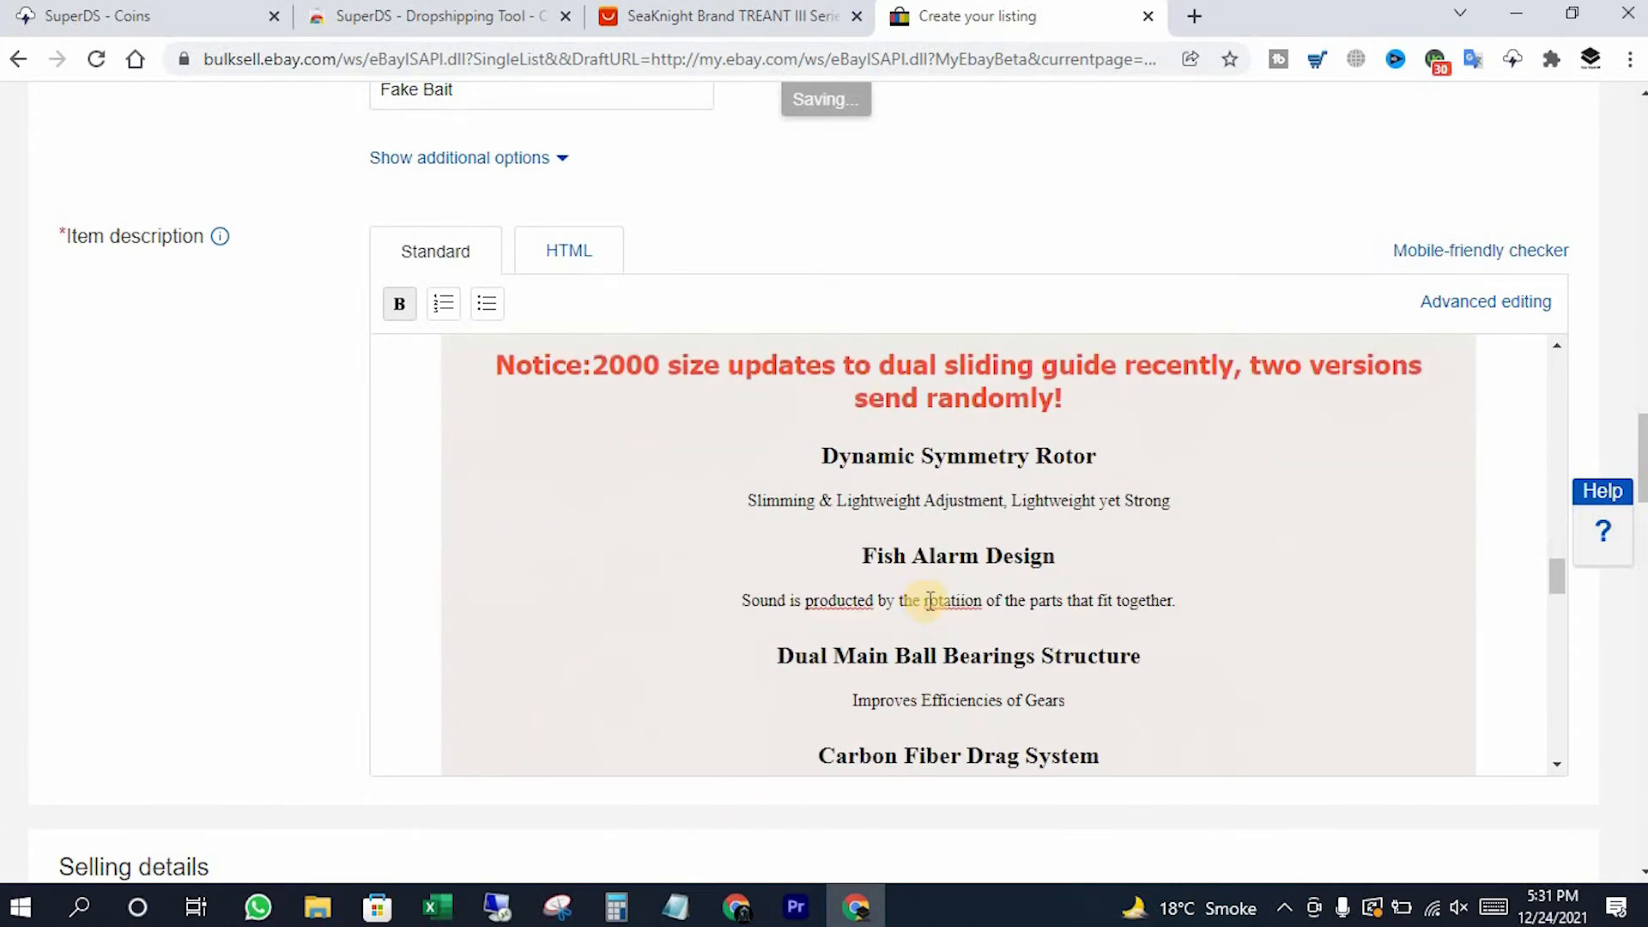
{"action": "scroll", "coordinate": [923, 592], "scroll_direction": "down", "scroll_amount": 4}
{"action": "scroll", "coordinate": [923, 593], "scroll_direction": "up", "scroll_amount": 3}
{"action": "left_click", "coordinate": [687, 13]}
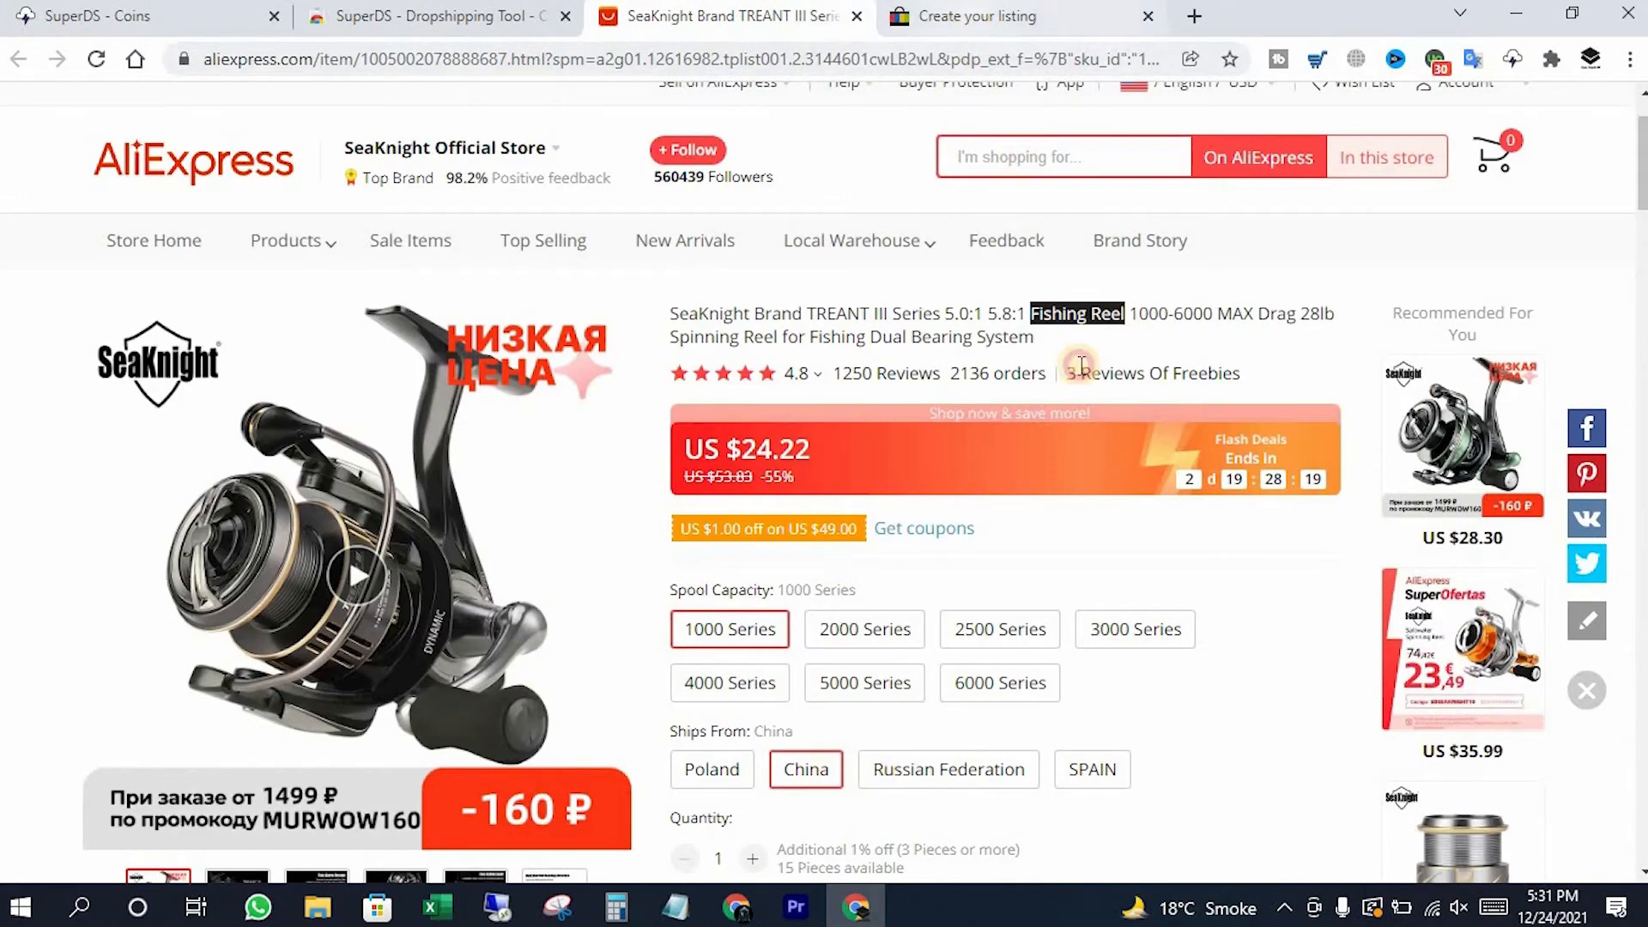
{"action": "left_click", "coordinate": [969, 17]}
{"action": "scroll", "coordinate": [932, 609], "scroll_direction": "up", "scroll_amount": 6}
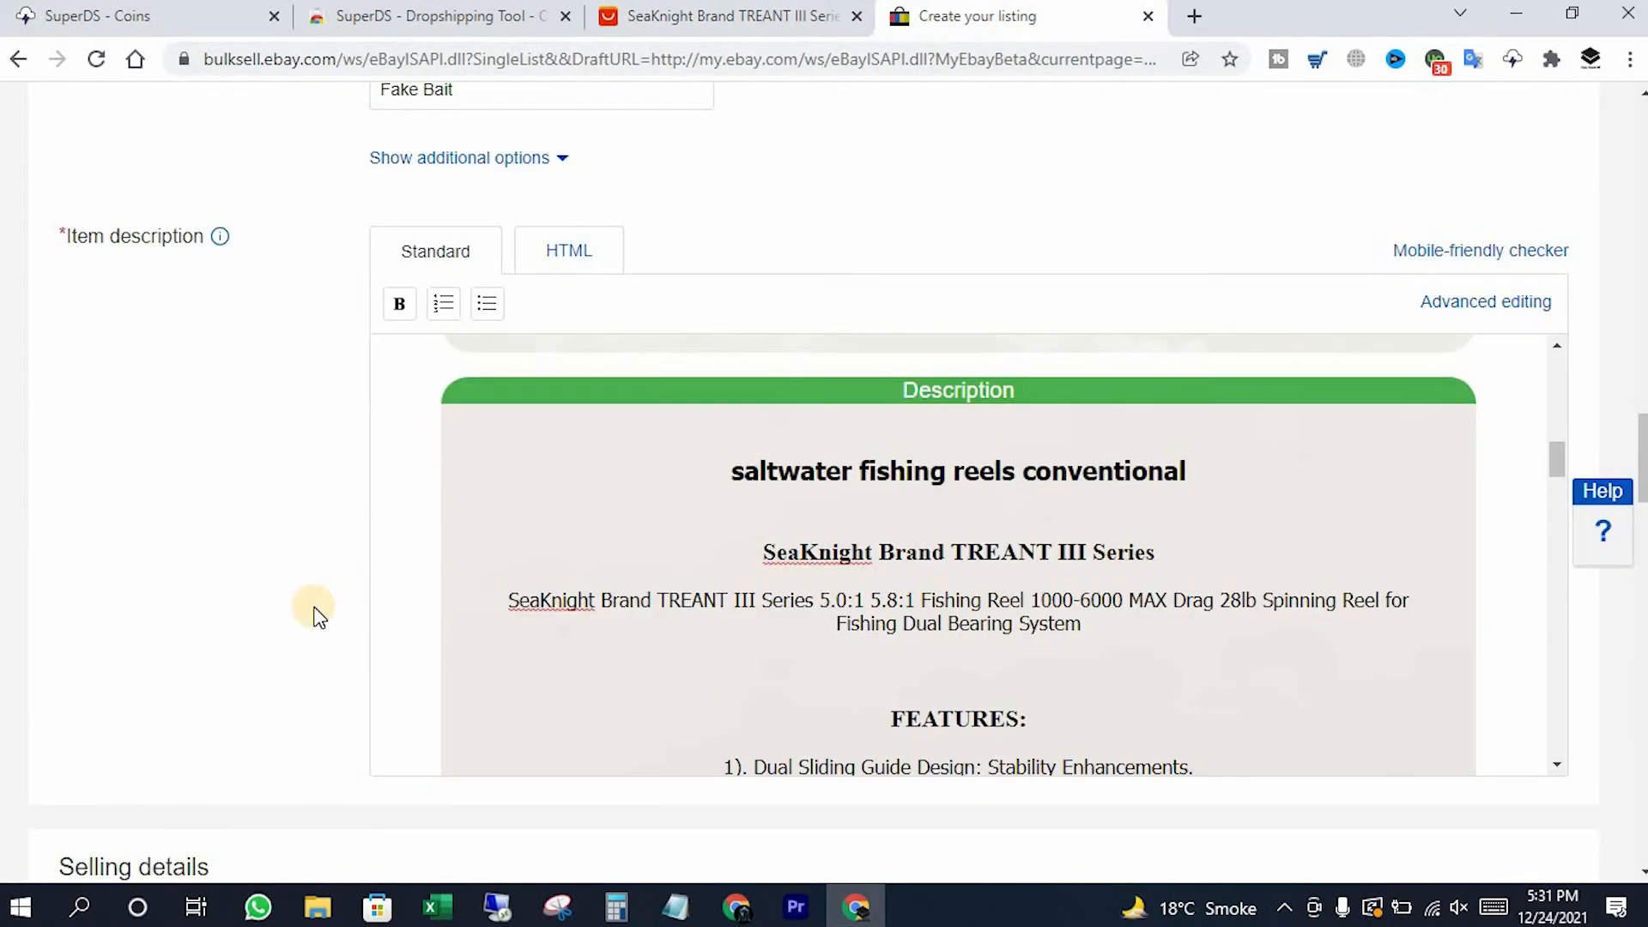
{"action": "scroll", "coordinate": [318, 614], "scroll_direction": "down", "scroll_amount": 7}
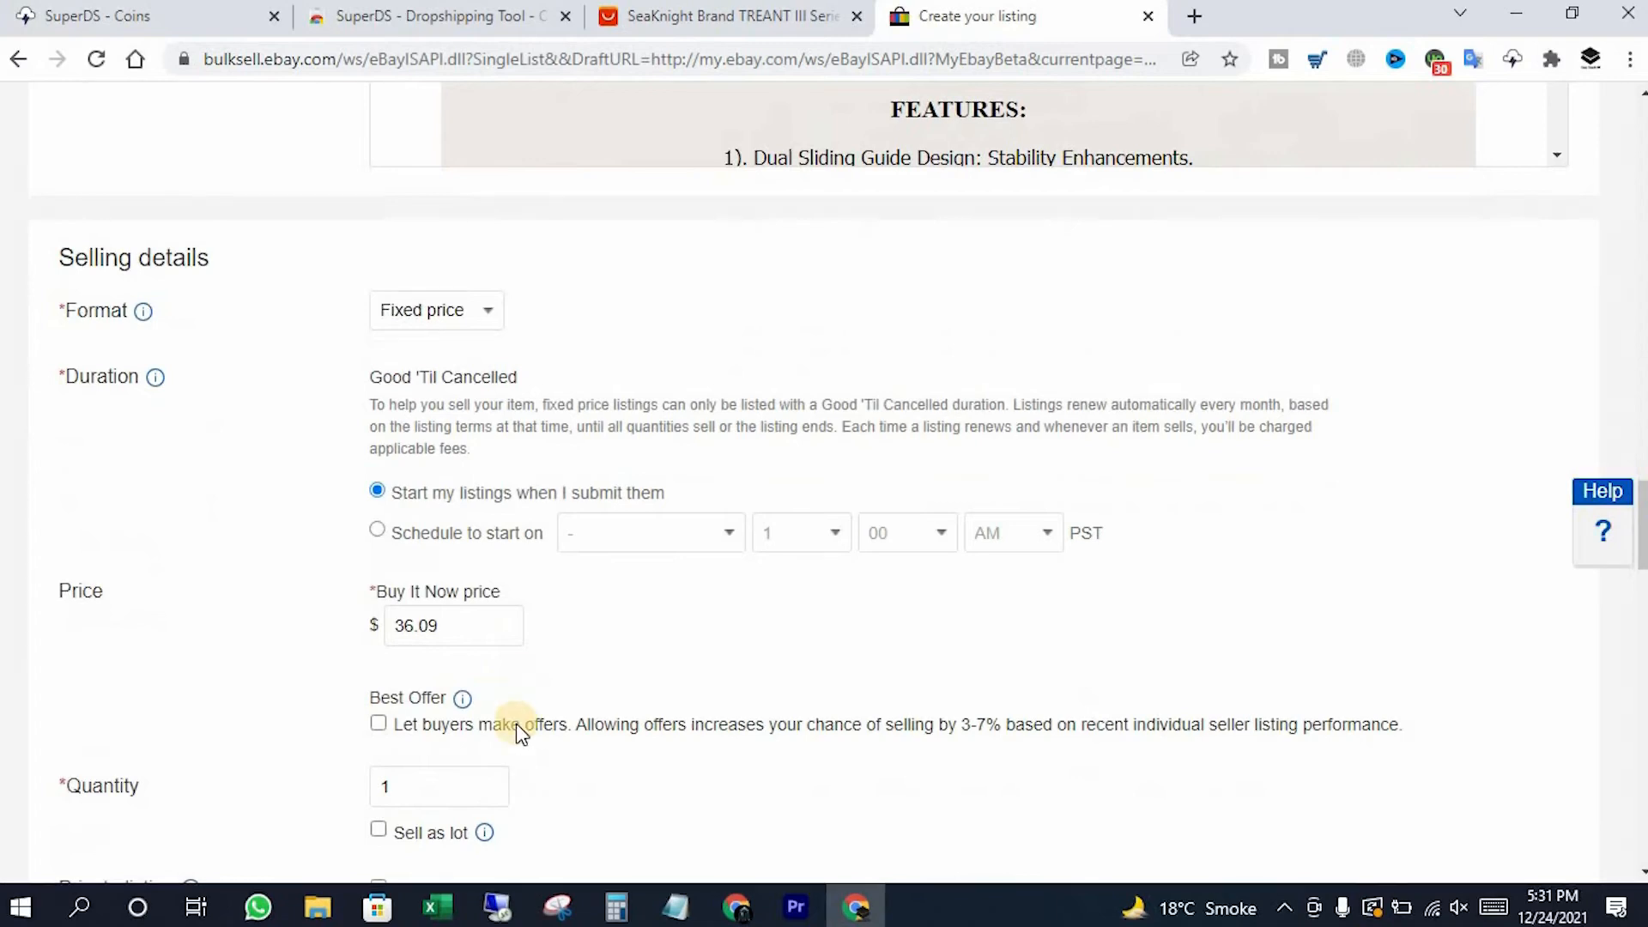
{"action": "left_click", "coordinate": [620, 15]}
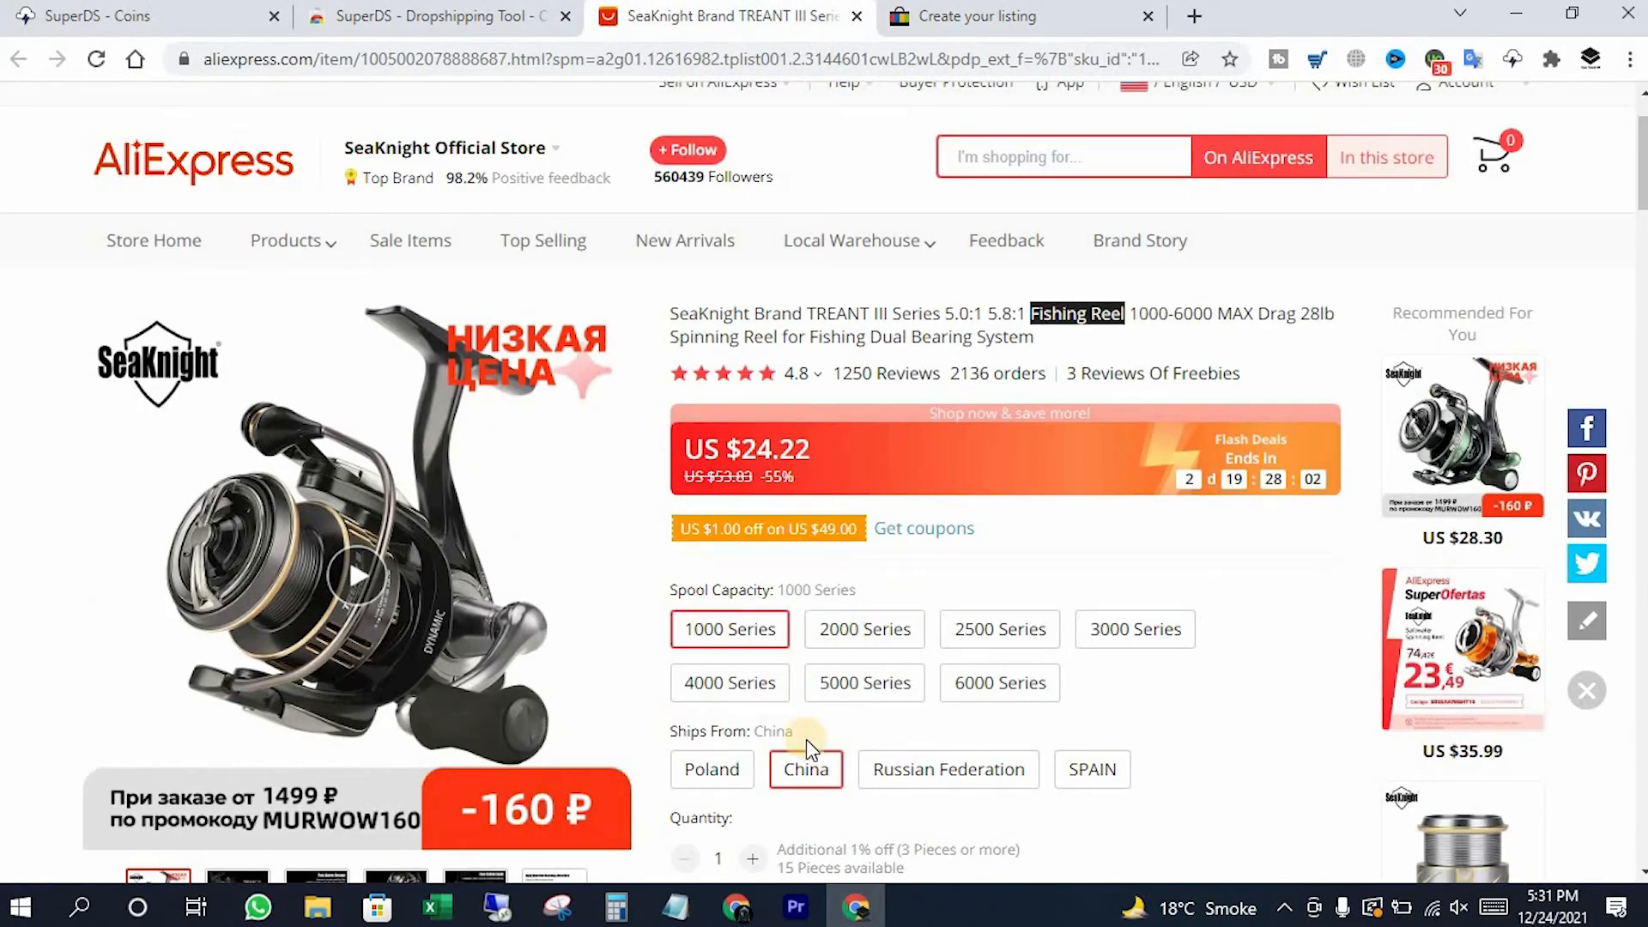
{"action": "scroll", "coordinate": [884, 764], "scroll_direction": "down", "scroll_amount": 3}
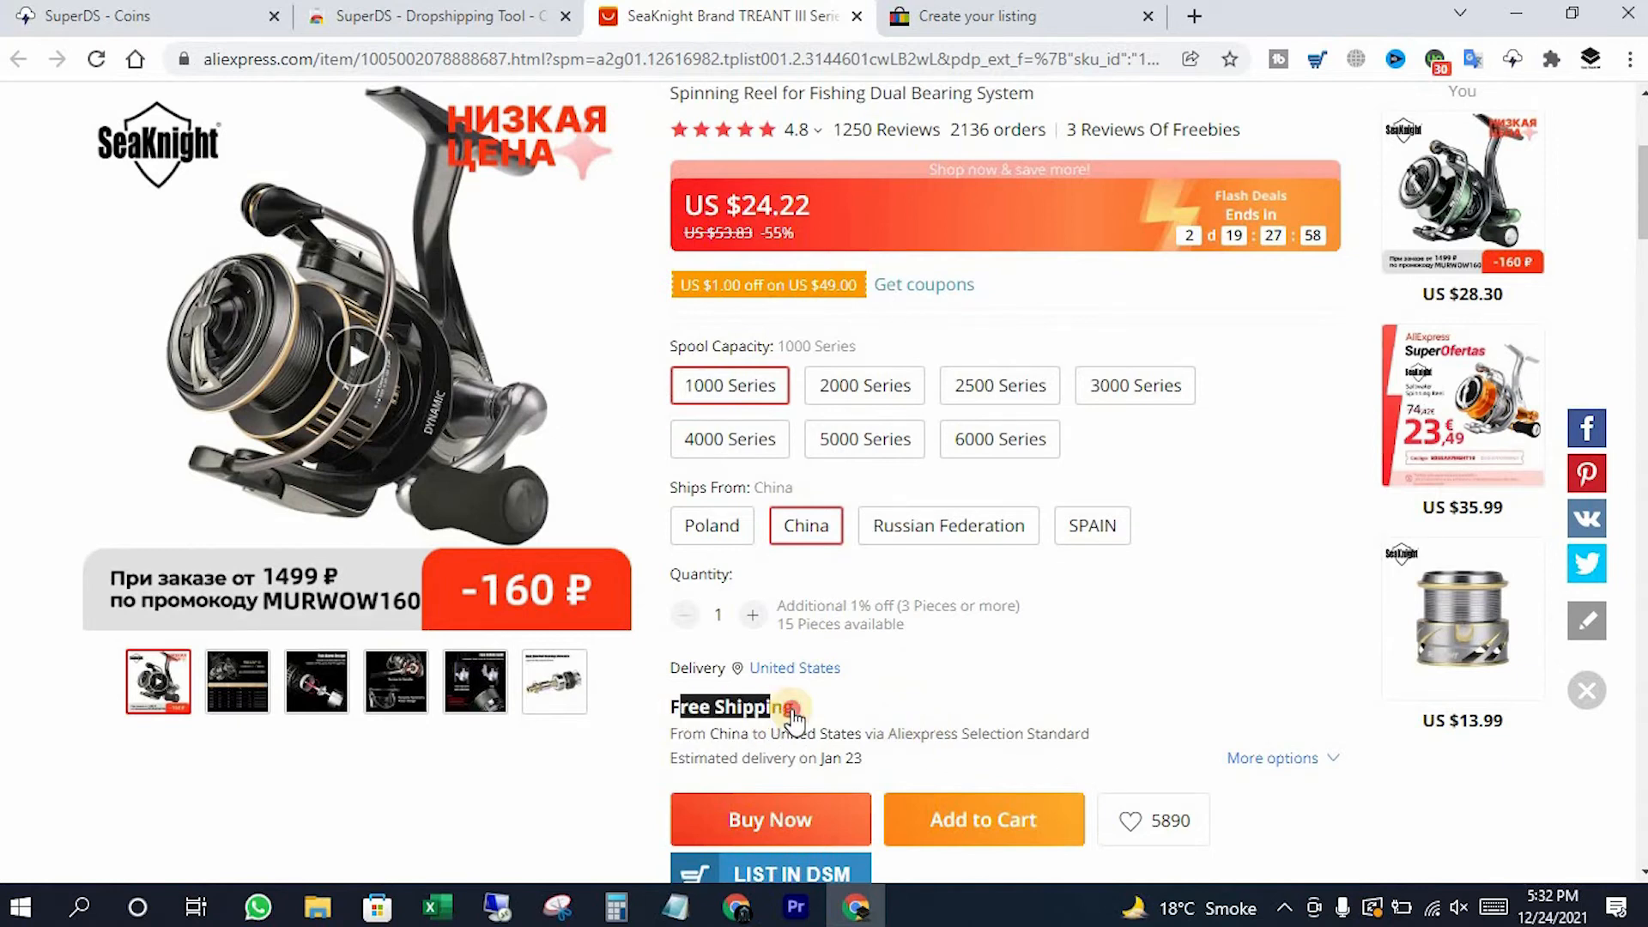
{"action": "left_click", "coordinate": [752, 708]}
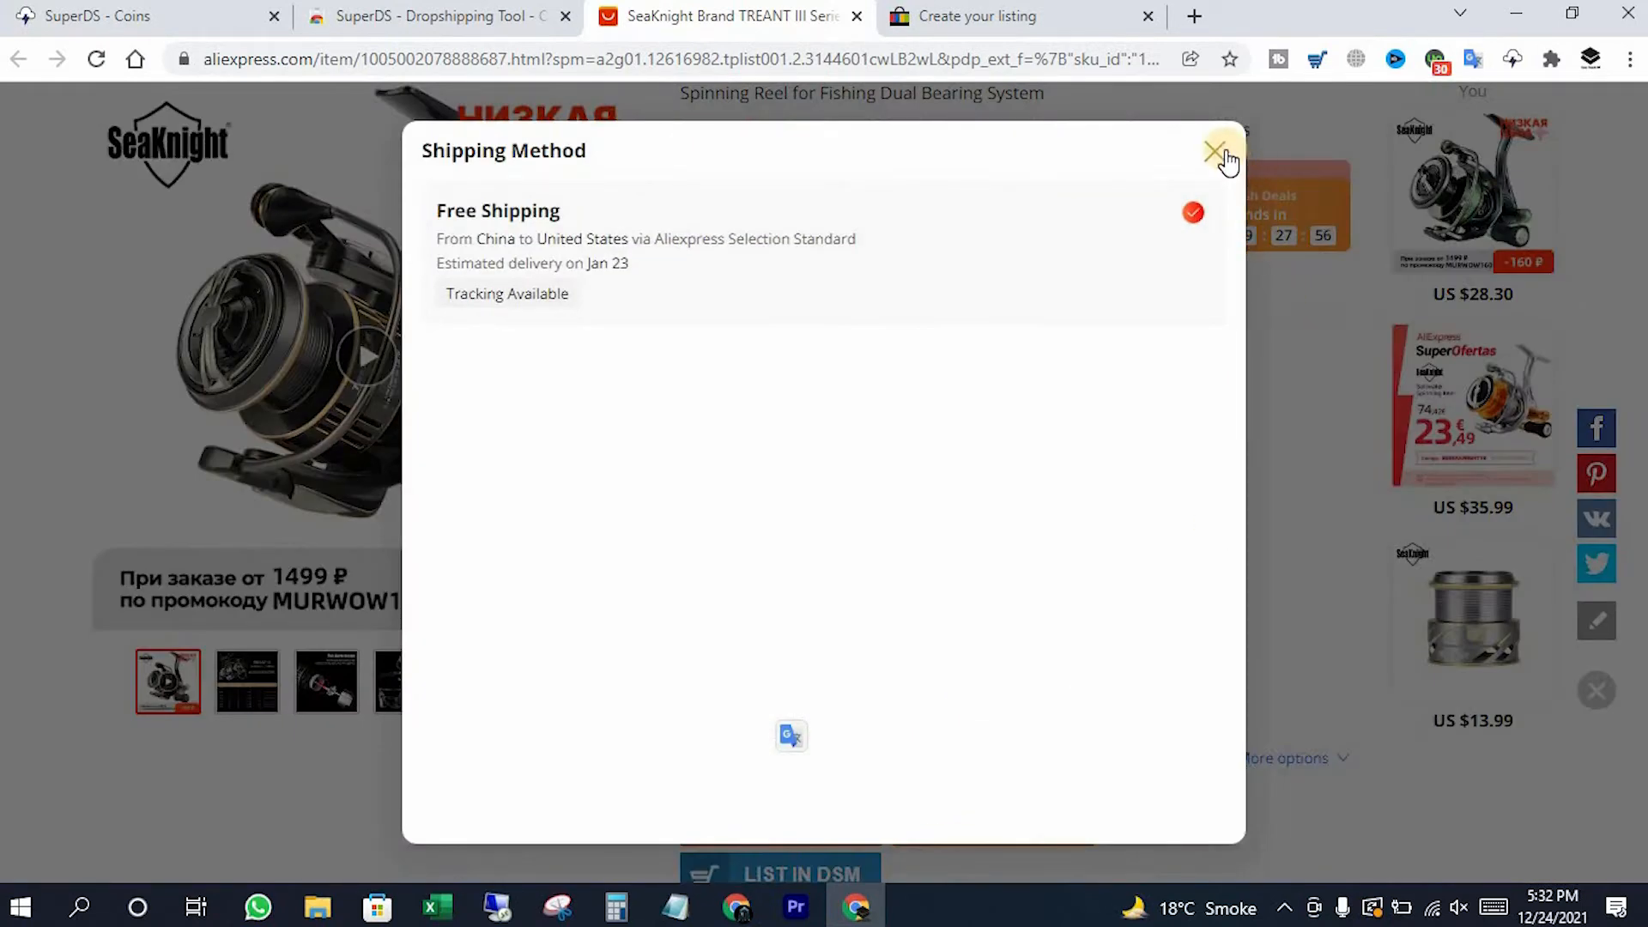
{"action": "left_click", "coordinate": [1162, 244]}
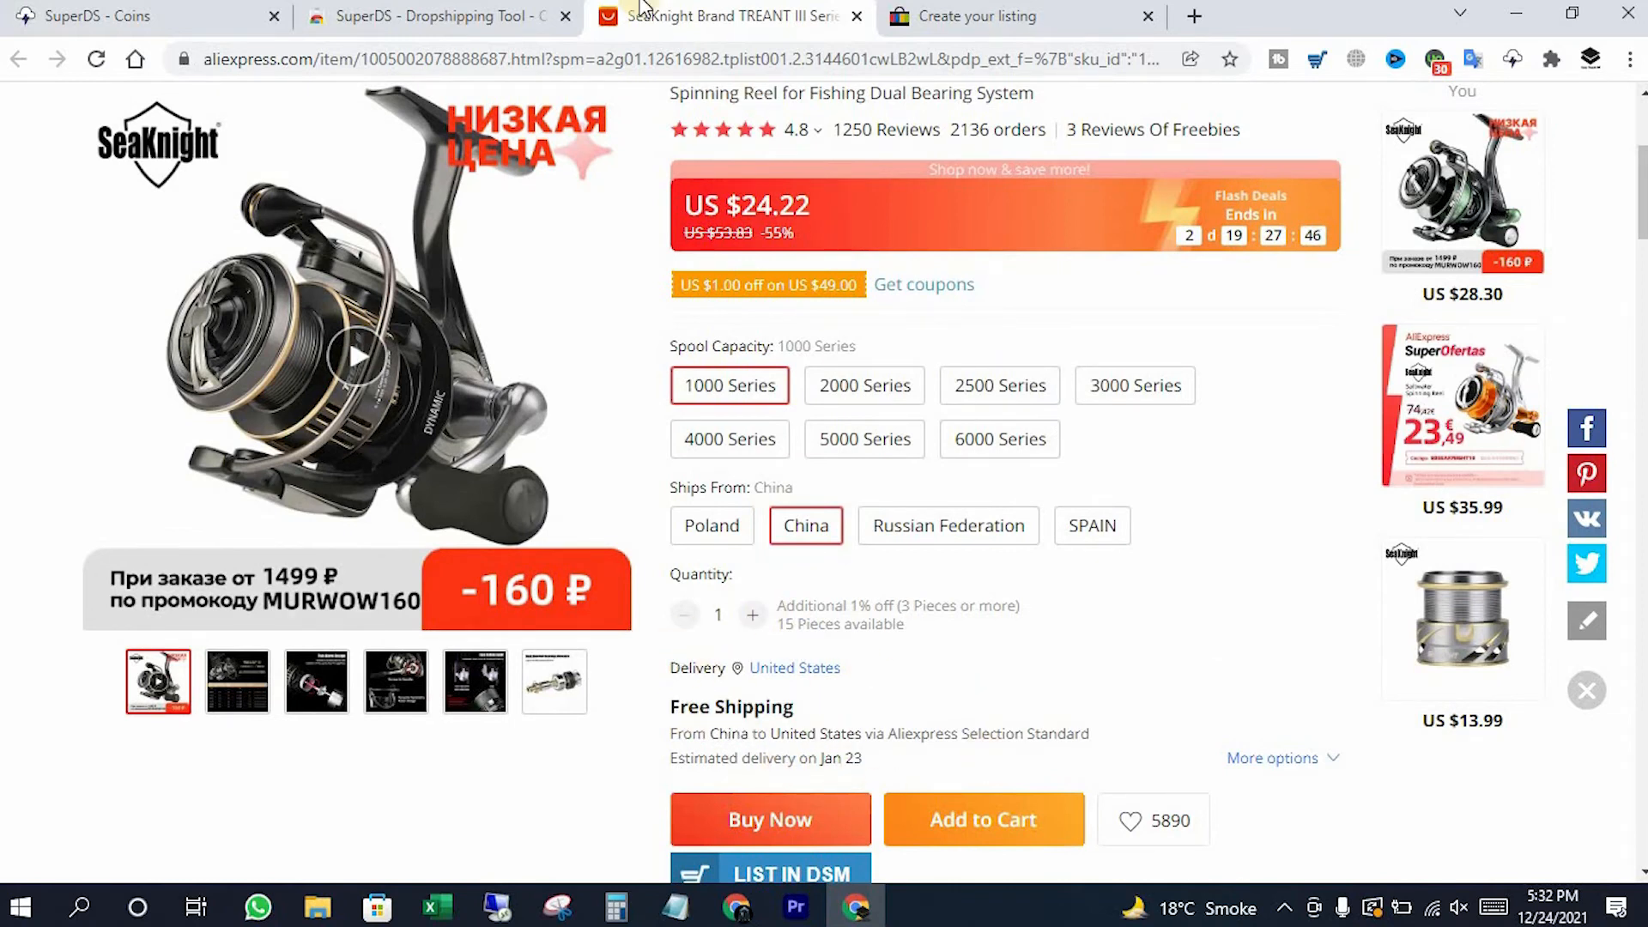
{"action": "left_click", "coordinate": [953, 15]}
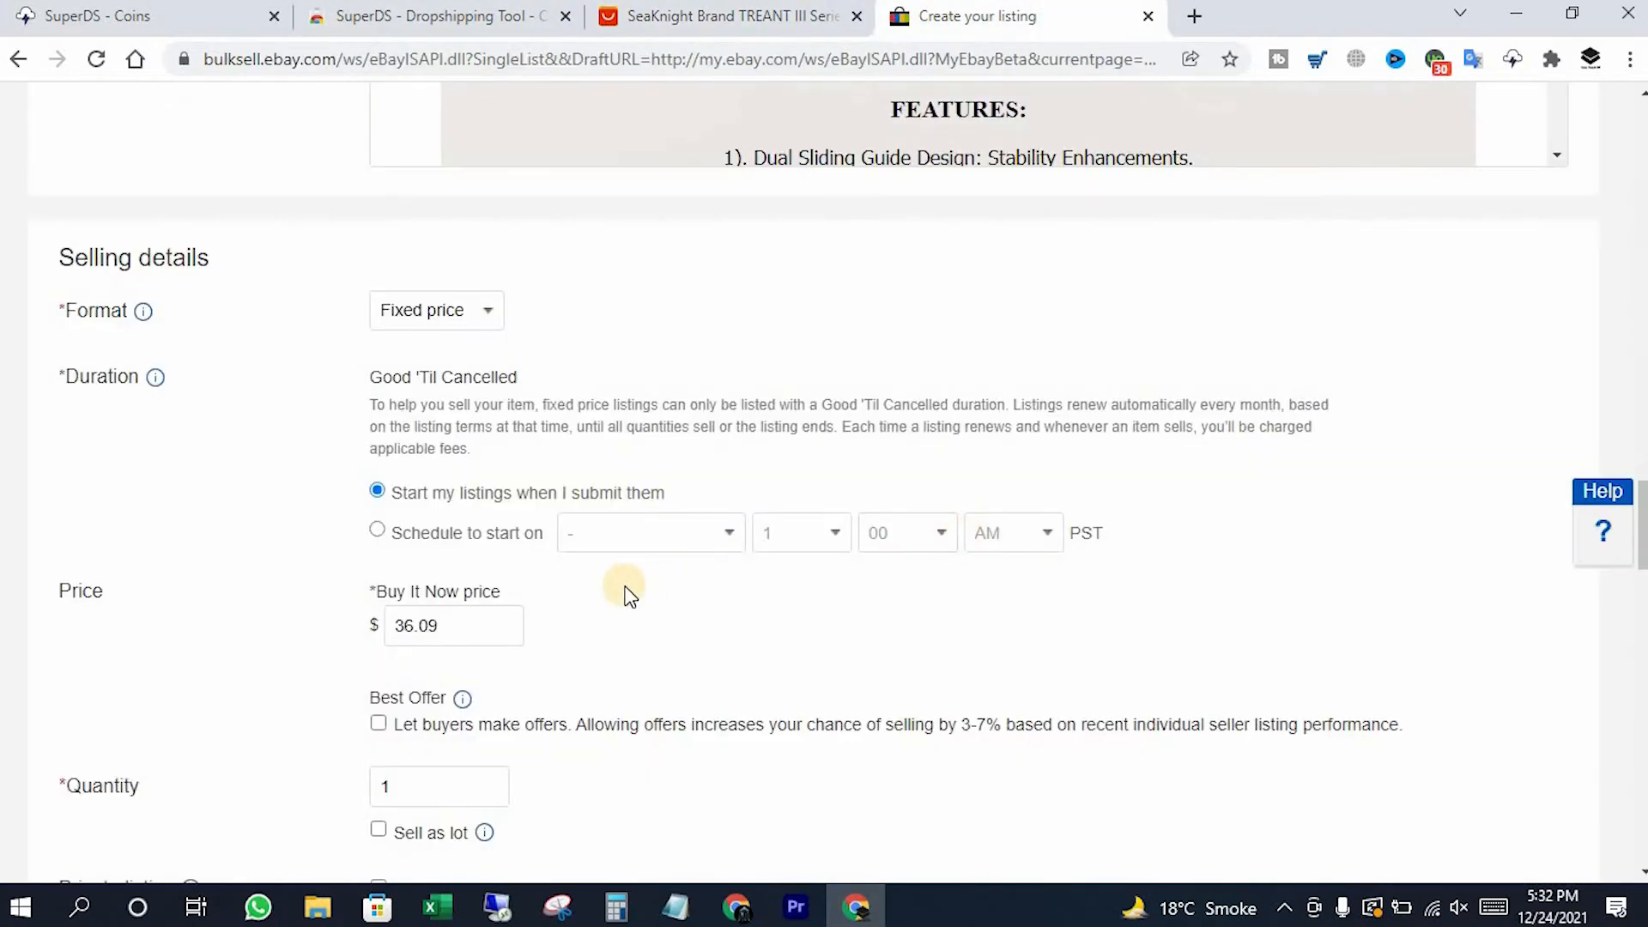
{"action": "scroll", "coordinate": [631, 589], "scroll_direction": "down", "scroll_amount": 3}
Set the listing quantity to 5 and review the available shipping services
{"action": "left_click", "coordinate": [506, 557]}
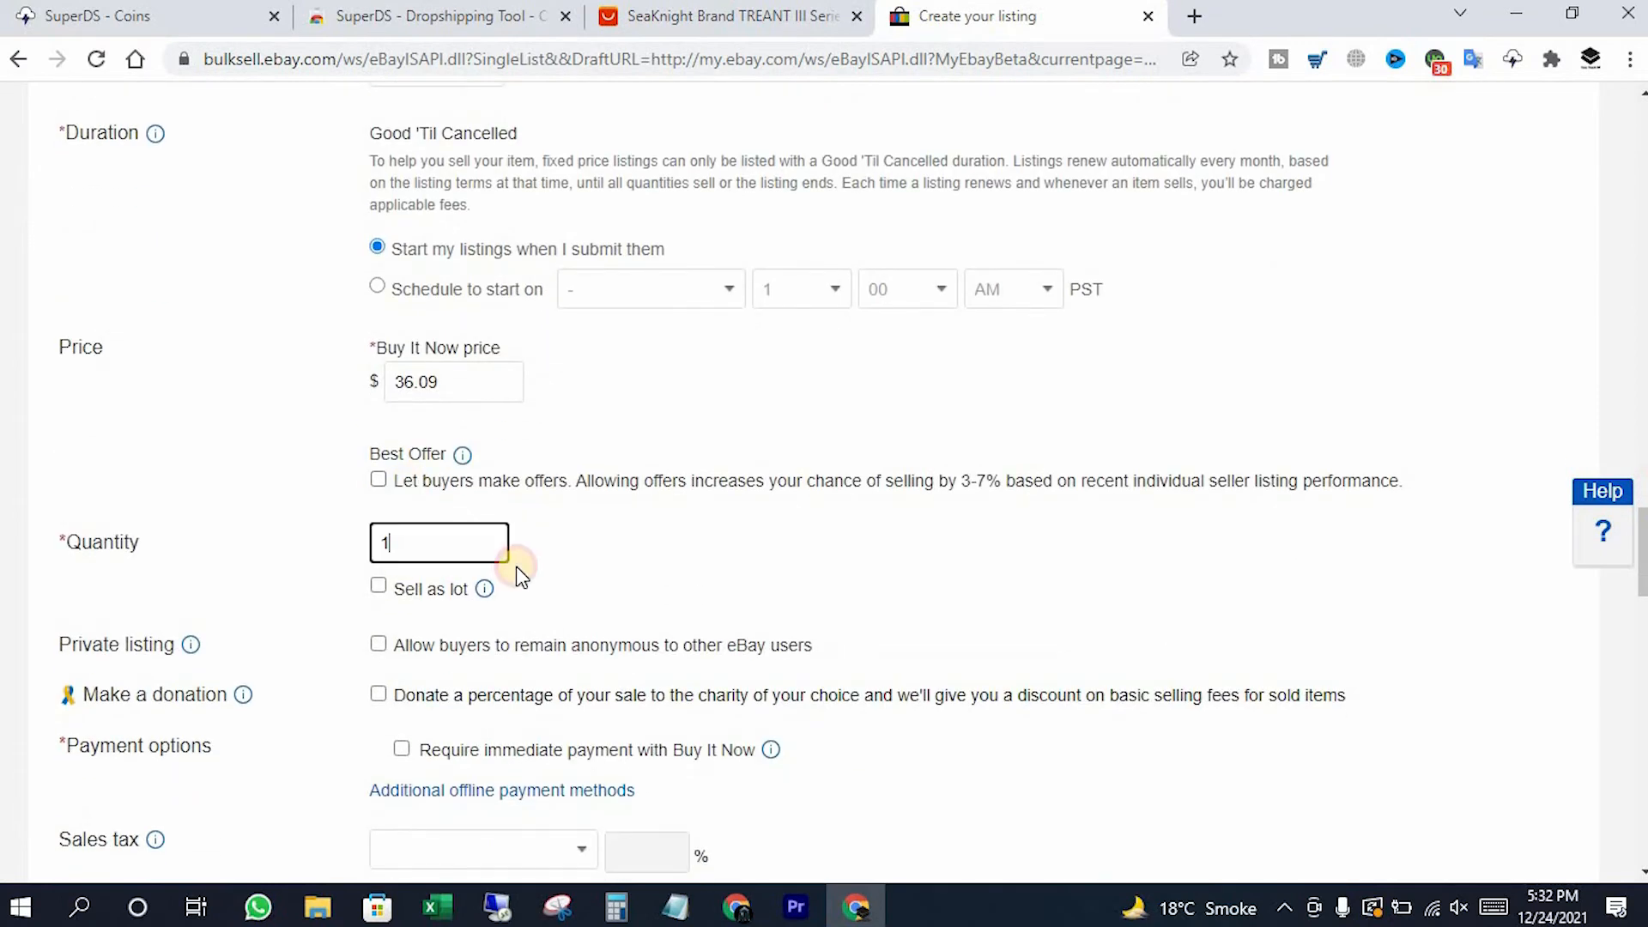
{"action": "key", "text": "BackSpace"}
{"action": "type", "text": "5"}
{"action": "scroll", "coordinate": [883, 533], "scroll_direction": "down", "scroll_amount": 4}
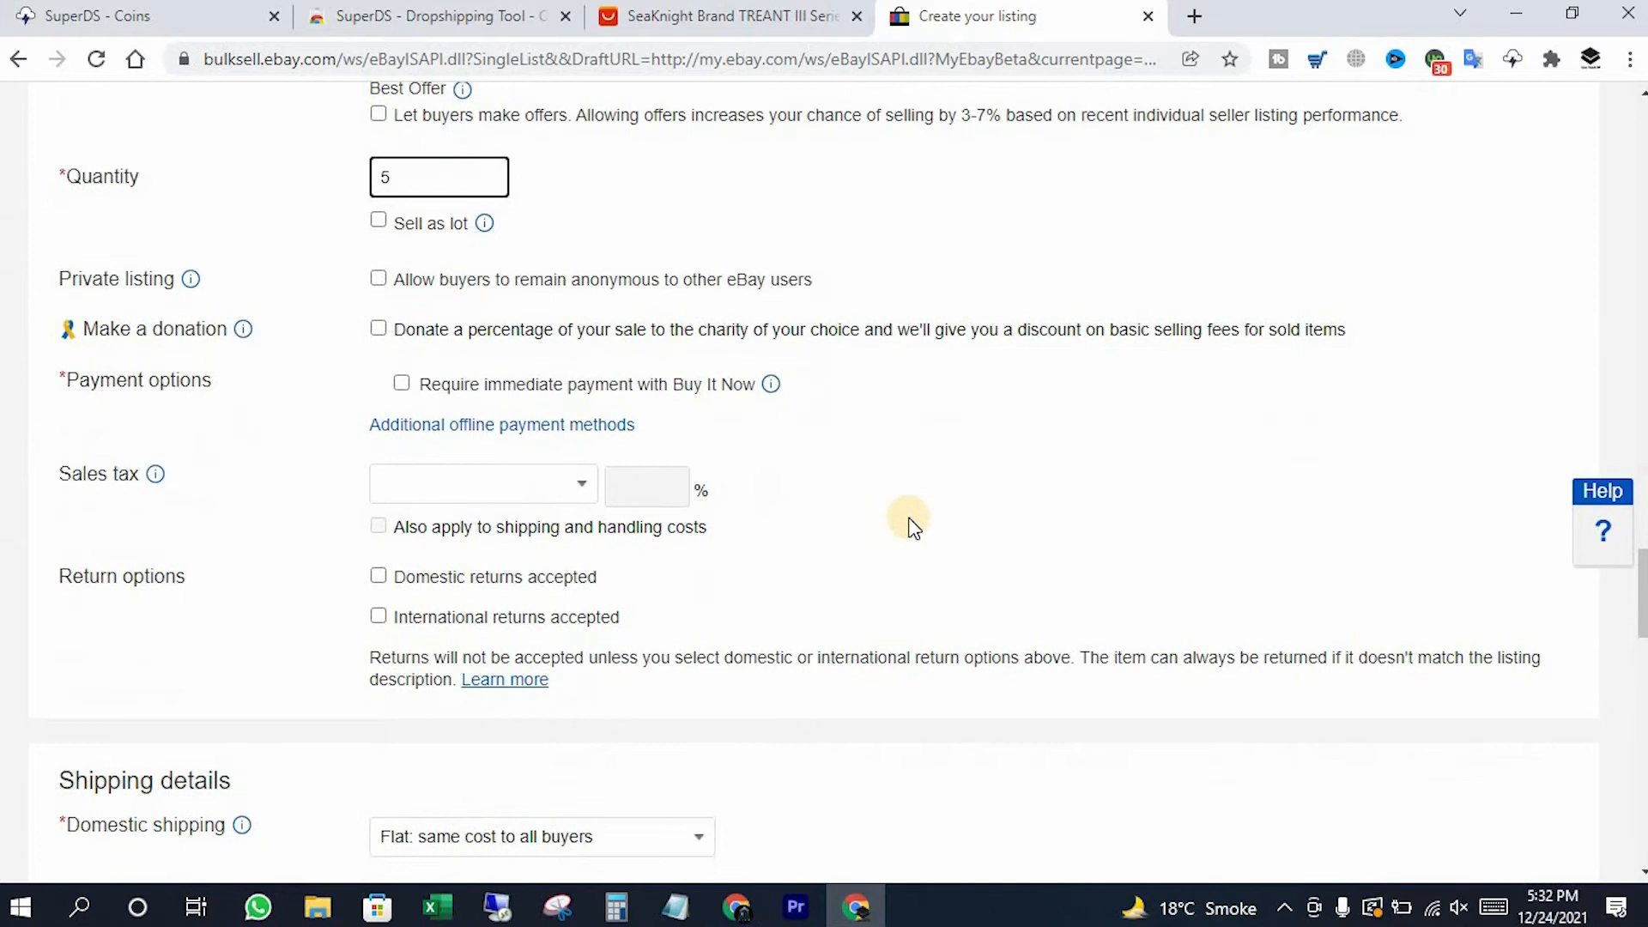
{"action": "scroll", "coordinate": [772, 589], "scroll_direction": "down", "scroll_amount": 3}
{"action": "scroll", "coordinate": [934, 526], "scroll_direction": "down", "scroll_amount": 2}
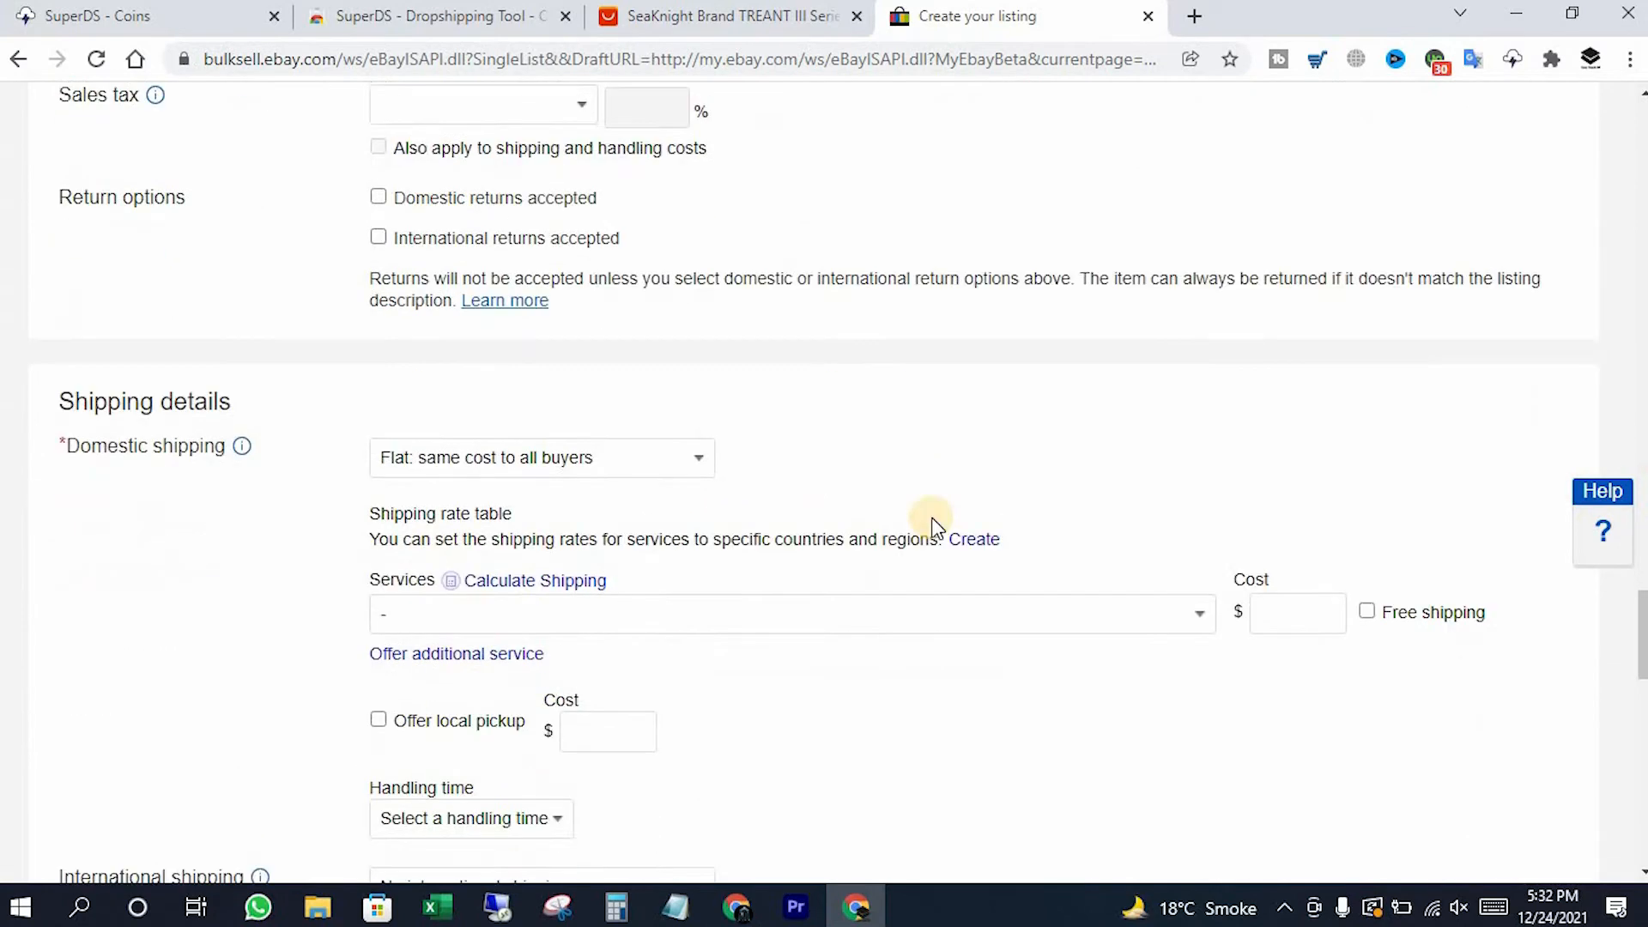
{"action": "scroll", "coordinate": [934, 525], "scroll_direction": "down", "scroll_amount": 1}
{"action": "left_click", "coordinate": [1200, 505]}
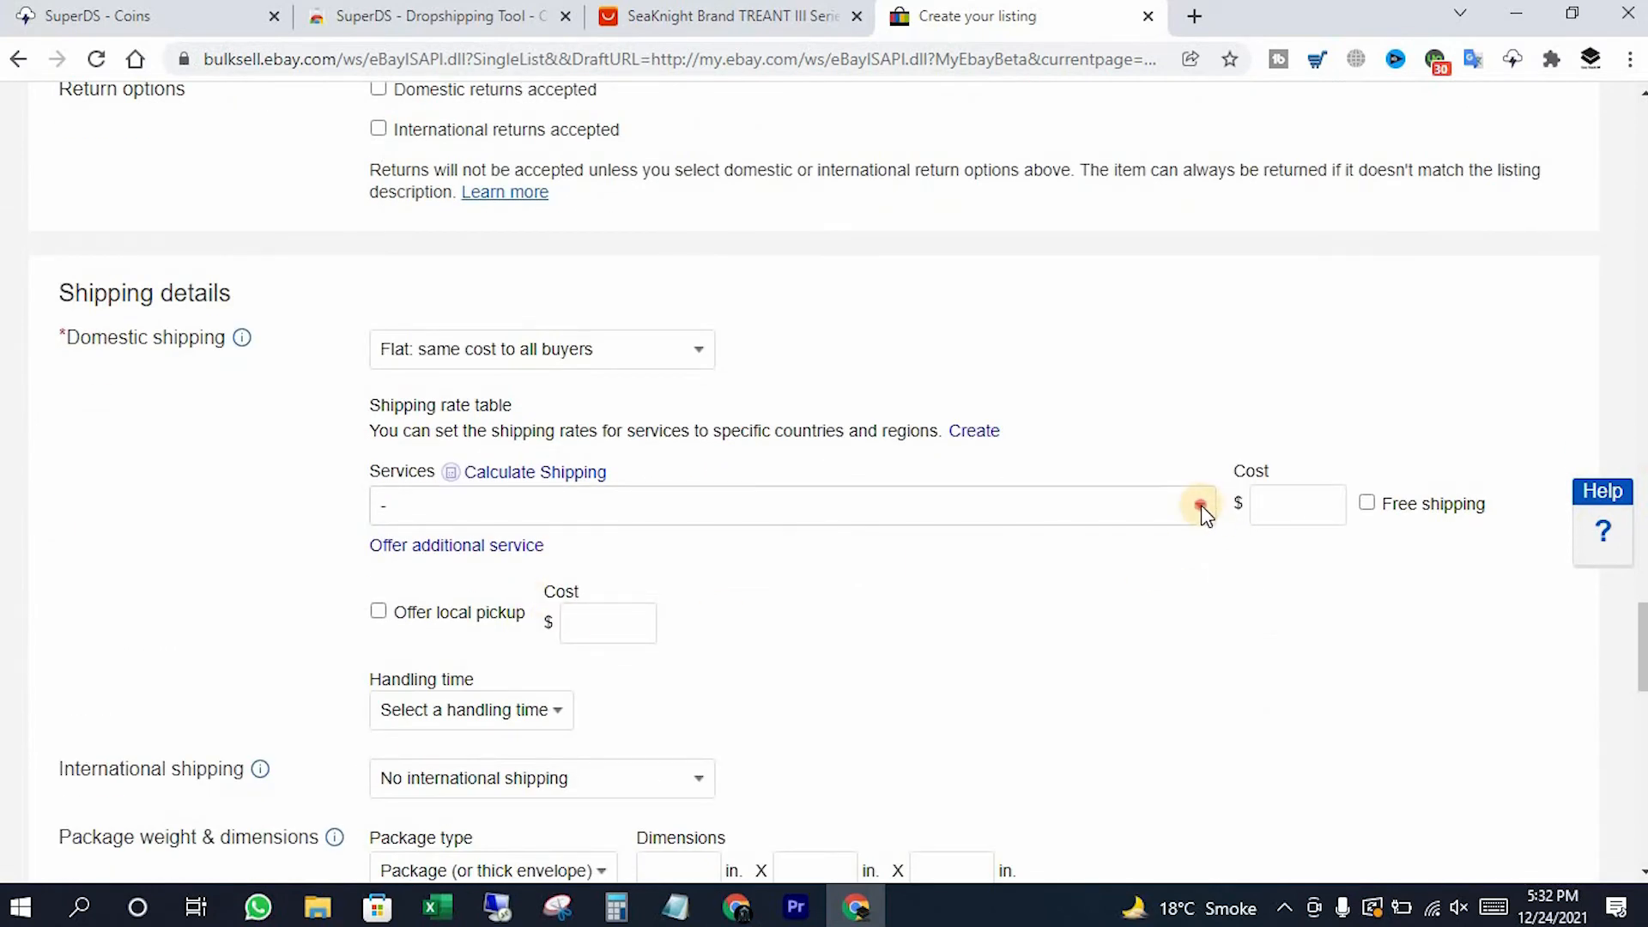
{"action": "left_click", "coordinate": [841, 605]}
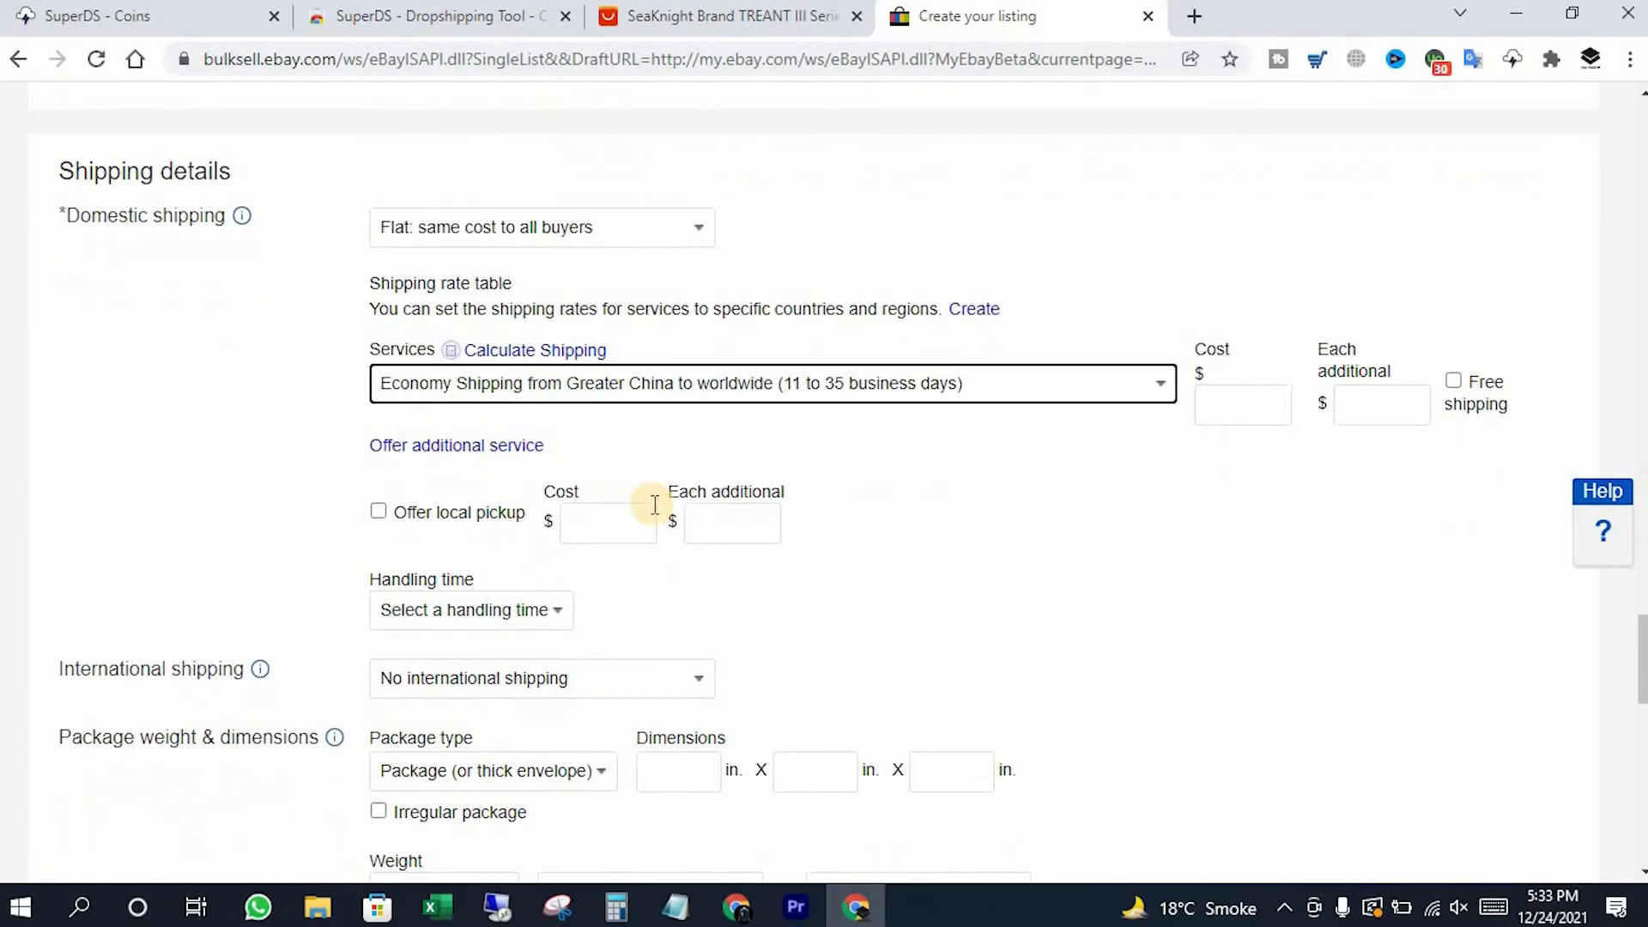
Set the domestic handling time to 5 business days
{"action": "scroll", "coordinate": [657, 502], "scroll_direction": "down", "scroll_amount": 1}
{"action": "left_click", "coordinate": [544, 491]}
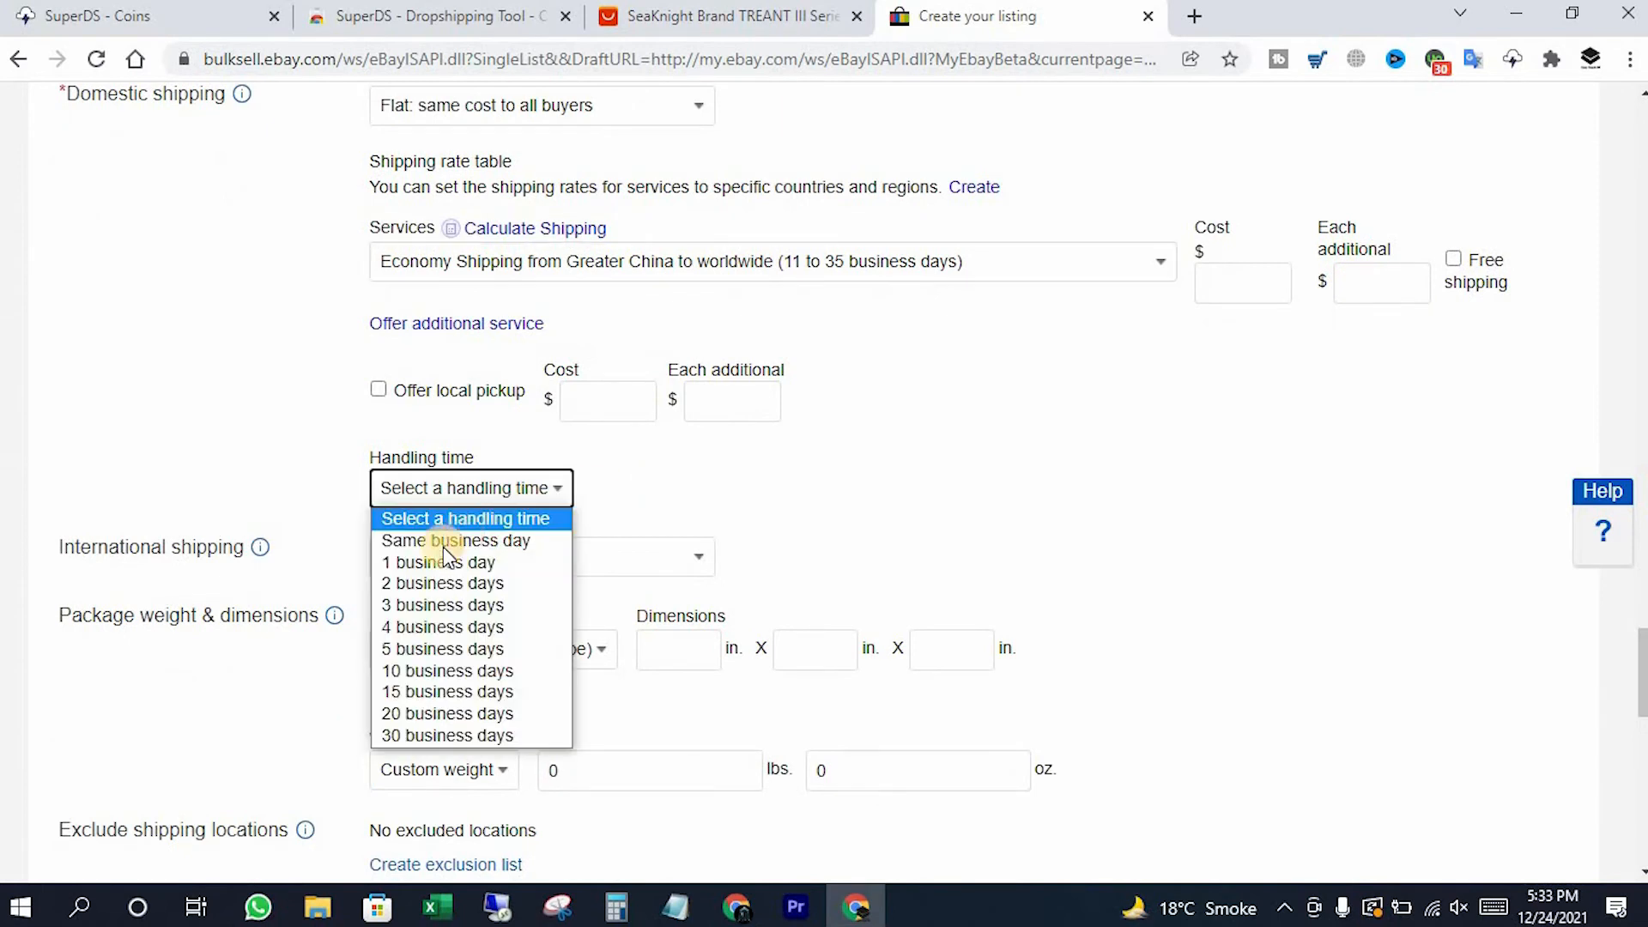
{"action": "left_click", "coordinate": [415, 673]}
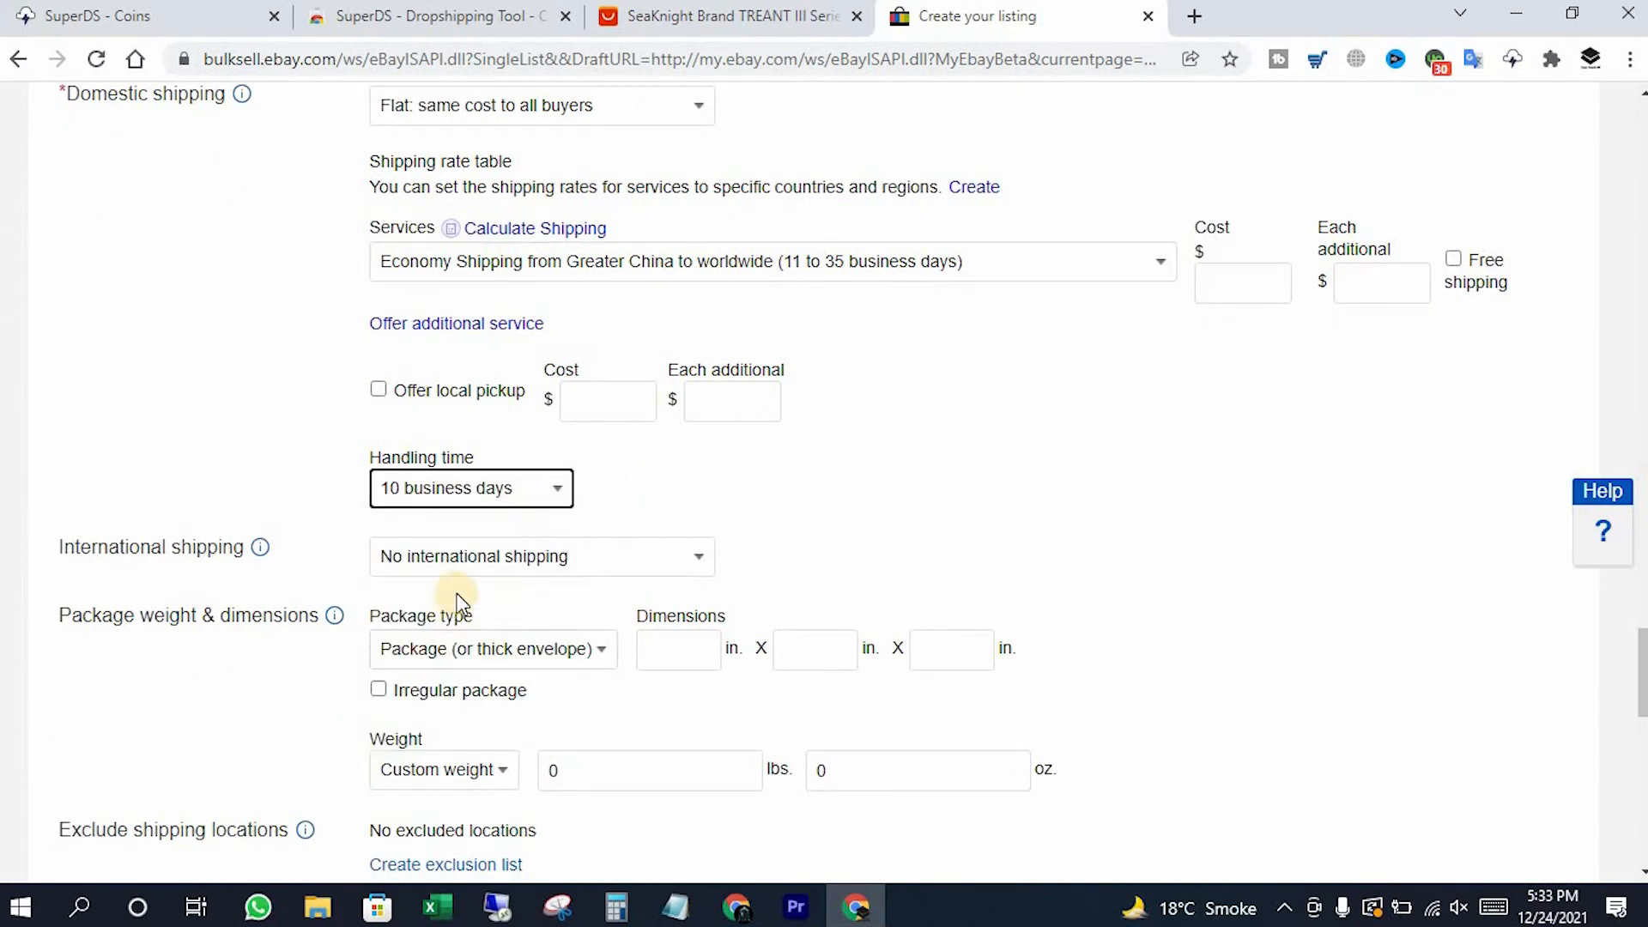
{"action": "left_click", "coordinate": [510, 486]}
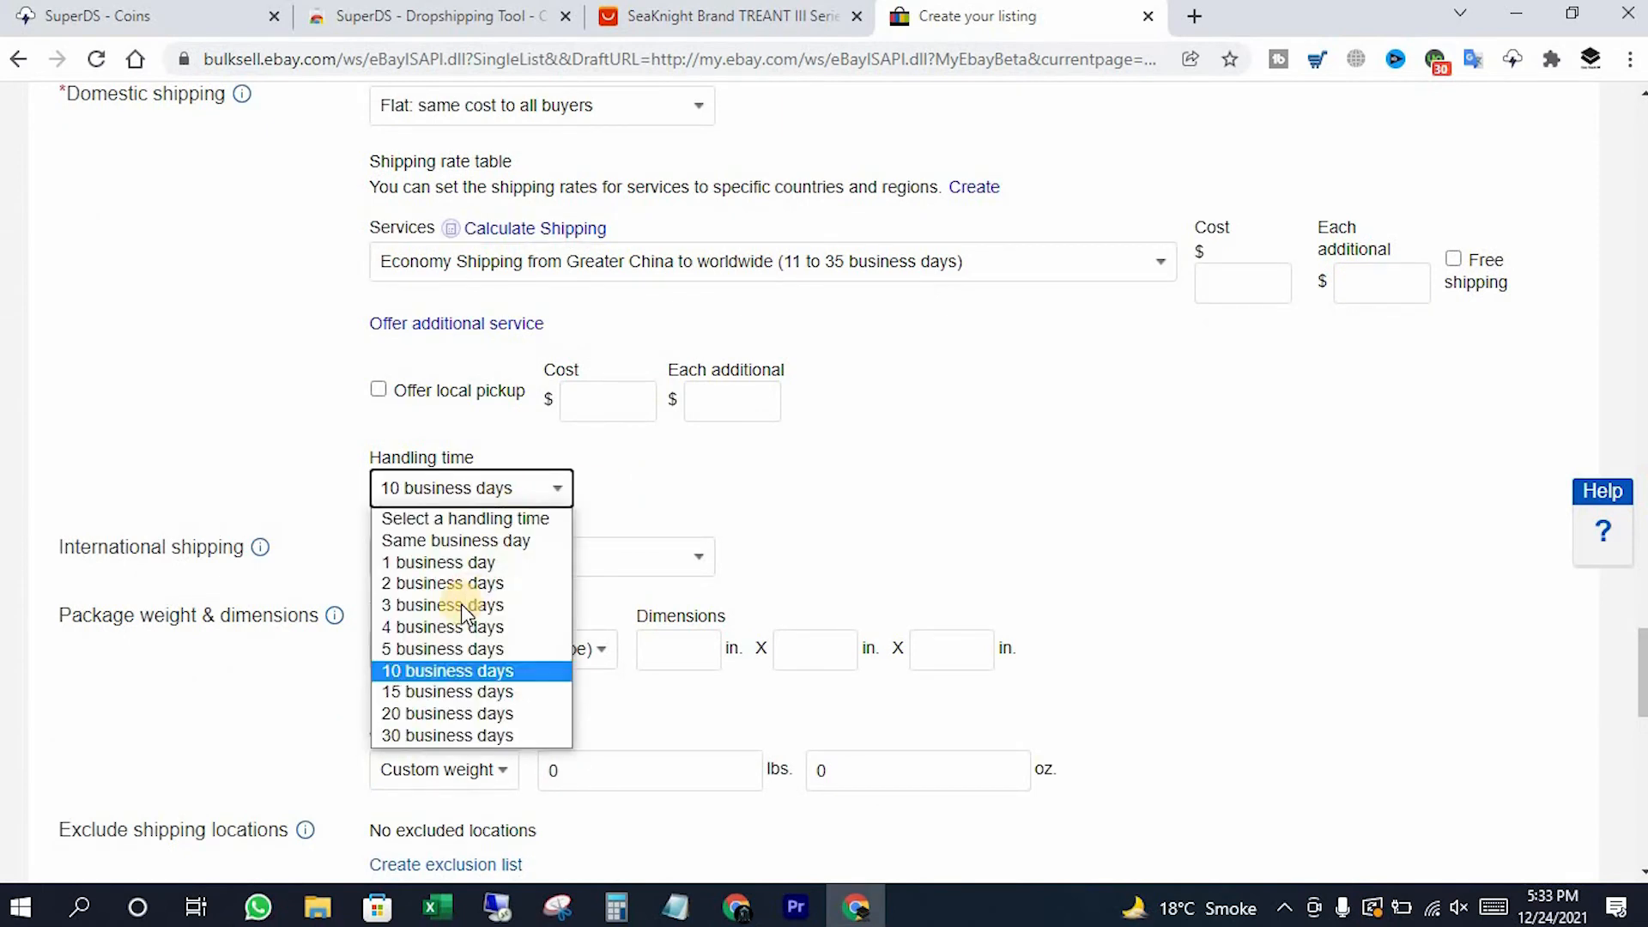
{"action": "left_click", "coordinate": [428, 647]}
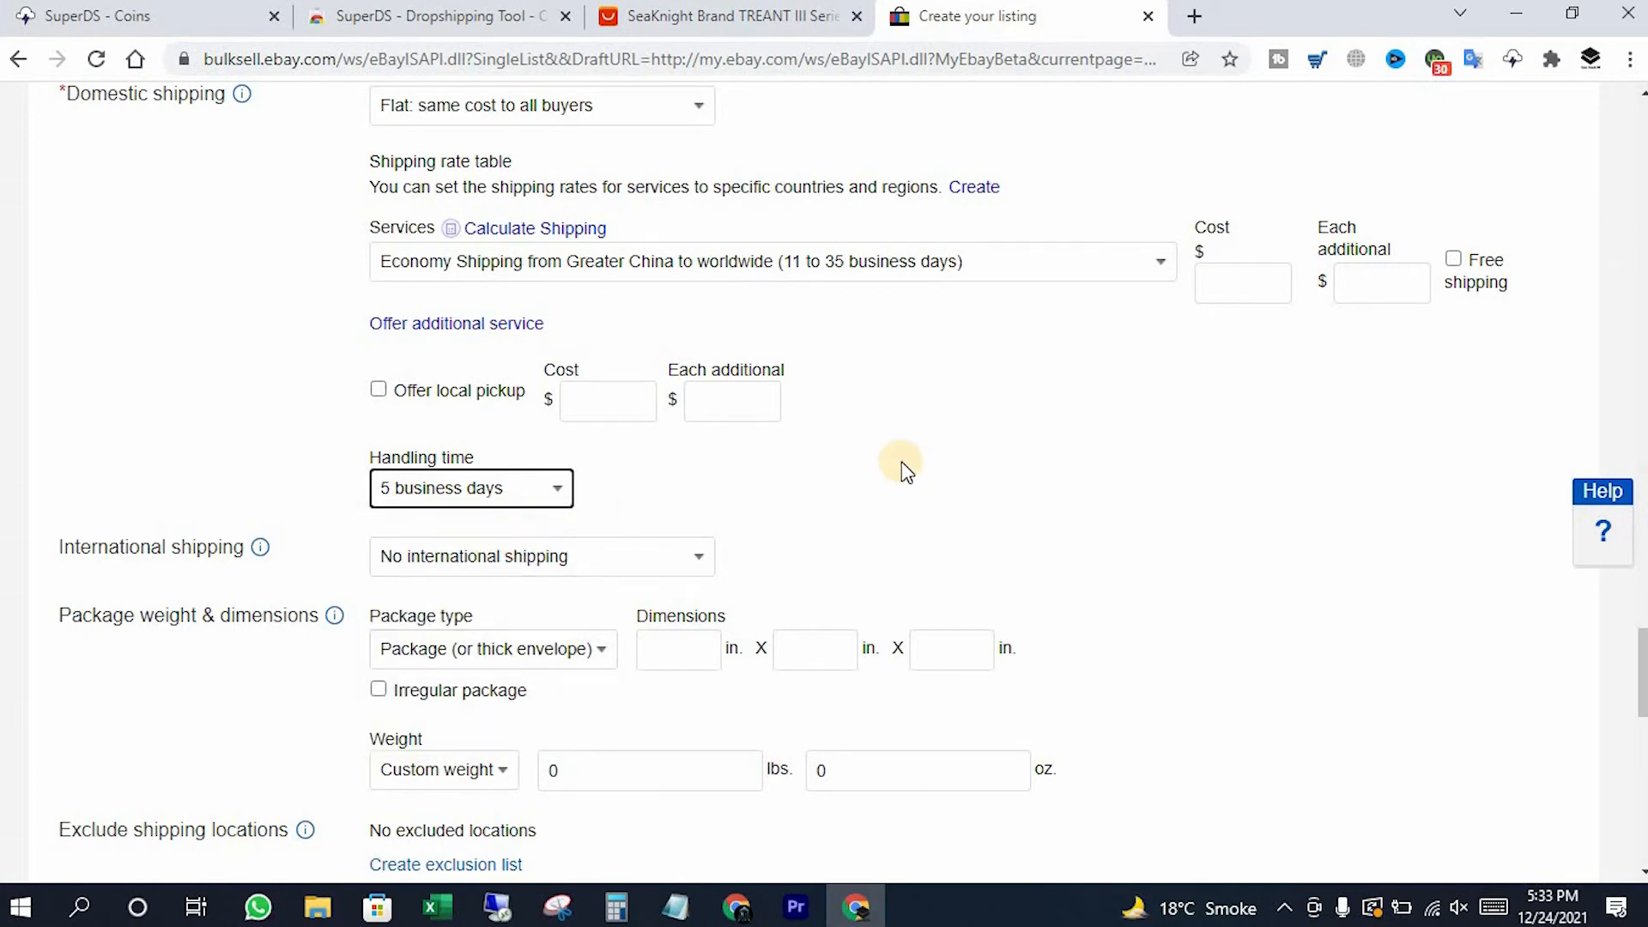
{"action": "scroll", "coordinate": [883, 460], "scroll_direction": "down", "scroll_amount": 3}
{"action": "scroll", "coordinate": [694, 478], "scroll_direction": "down", "scroll_amount": 3}
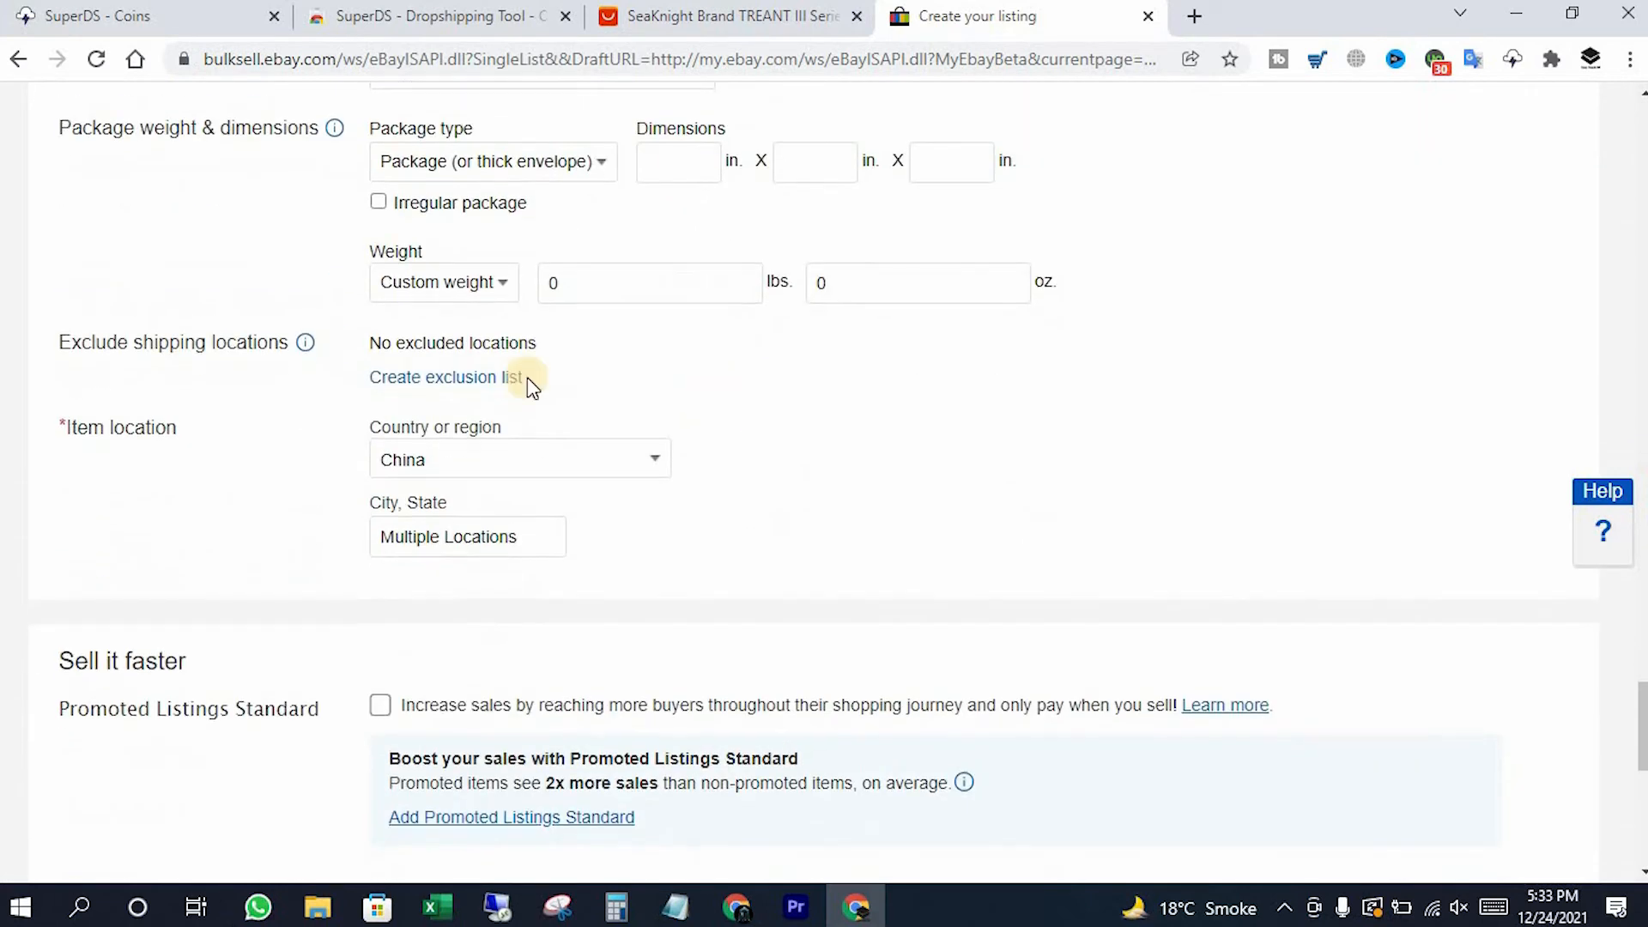
{"action": "left_click", "coordinate": [439, 380]}
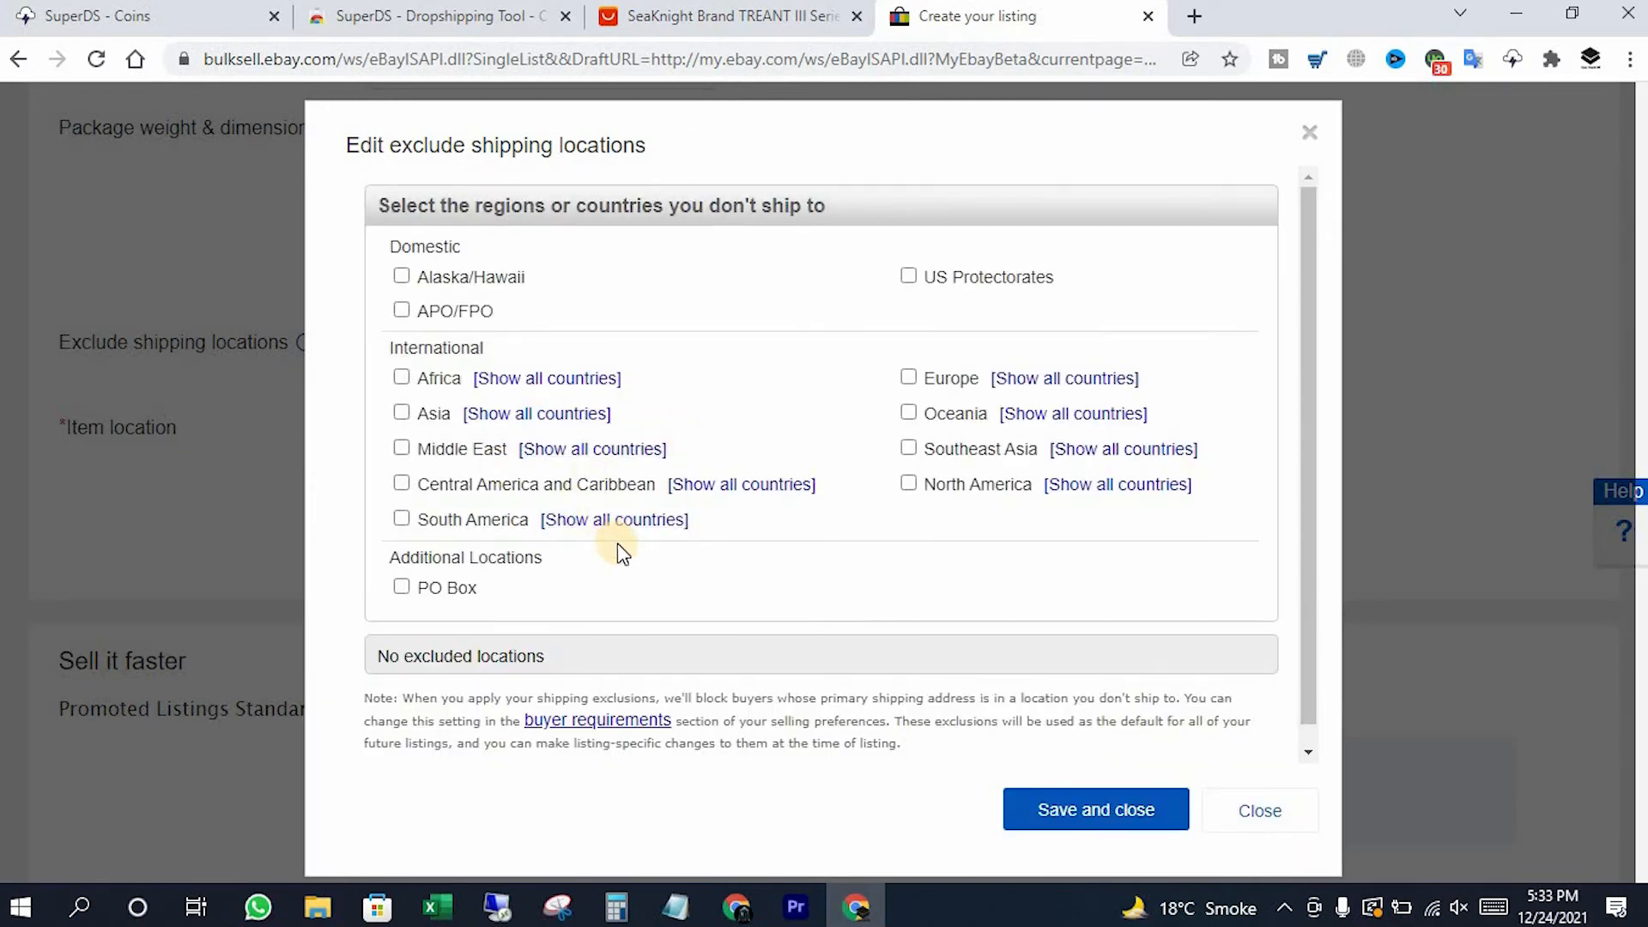
{"action": "left_click", "coordinate": [1253, 819]}
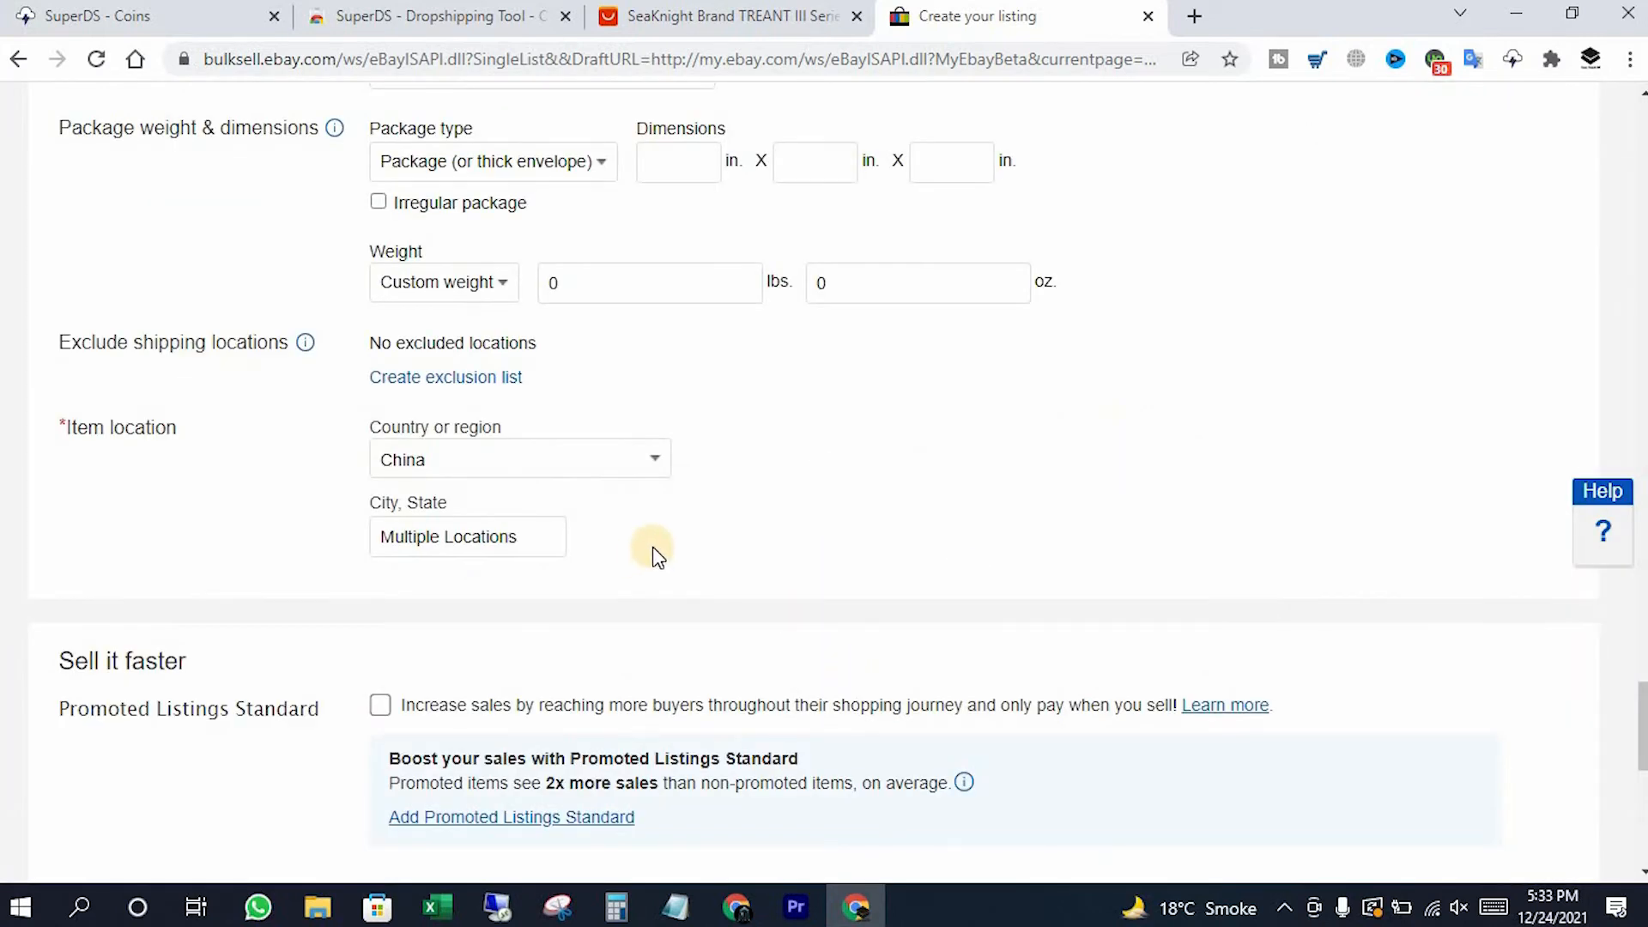
{"action": "scroll", "coordinate": [471, 447], "scroll_direction": "down", "scroll_amount": 2}
{"action": "scroll", "coordinate": [461, 455], "scroll_direction": "down", "scroll_amount": 4}
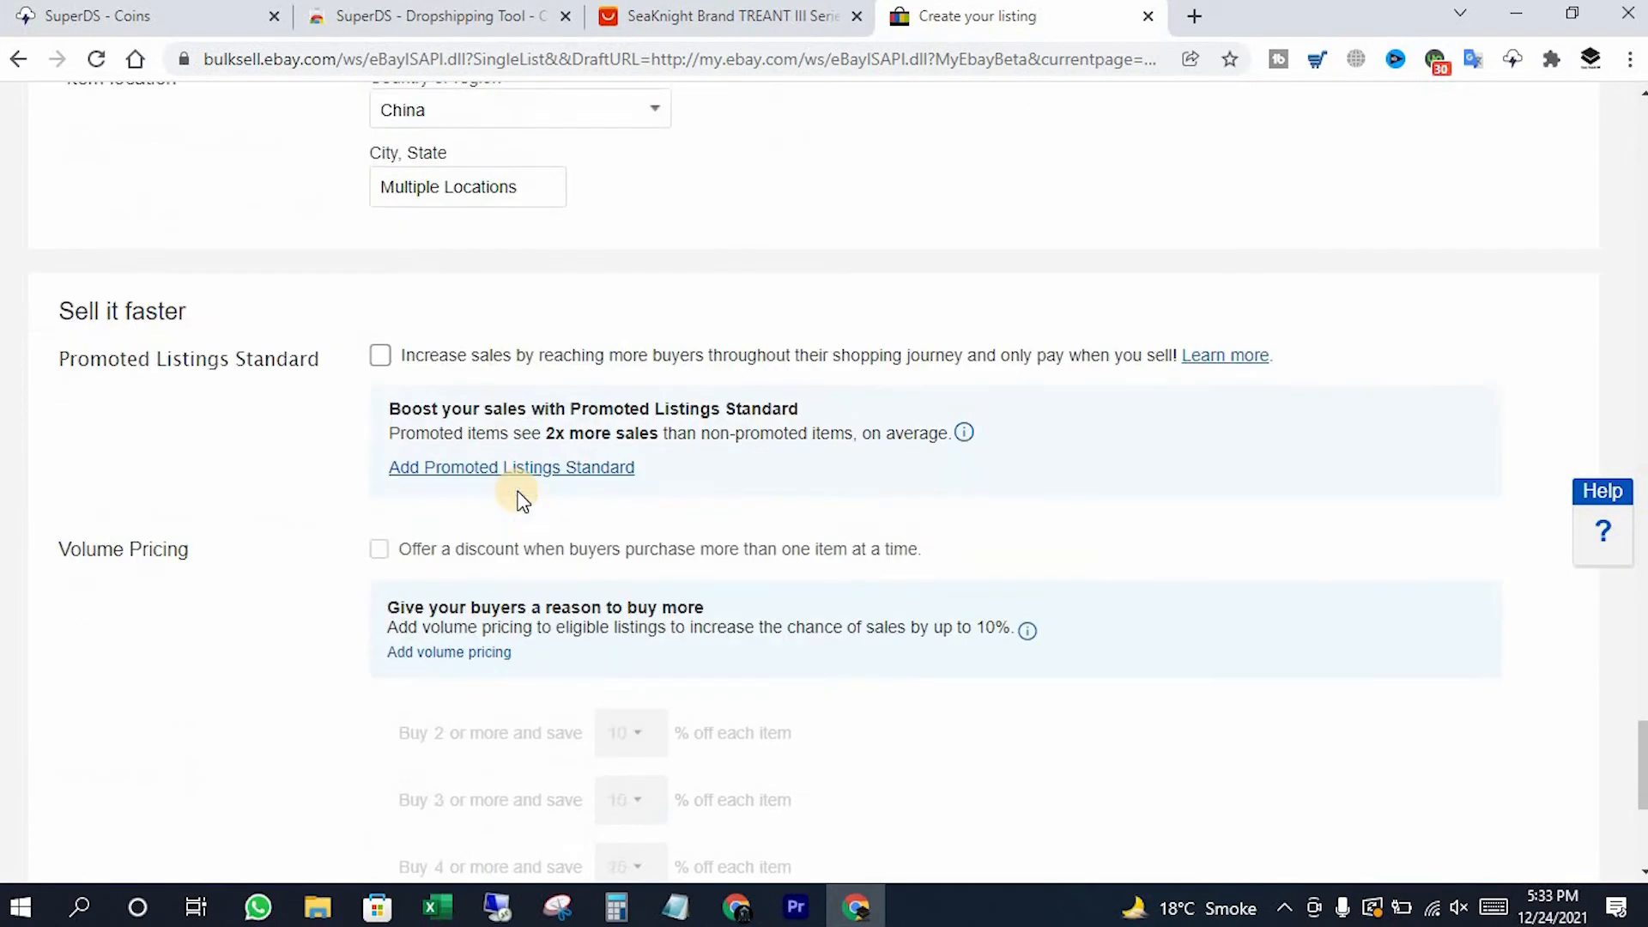
{"action": "left_click", "coordinate": [380, 218]}
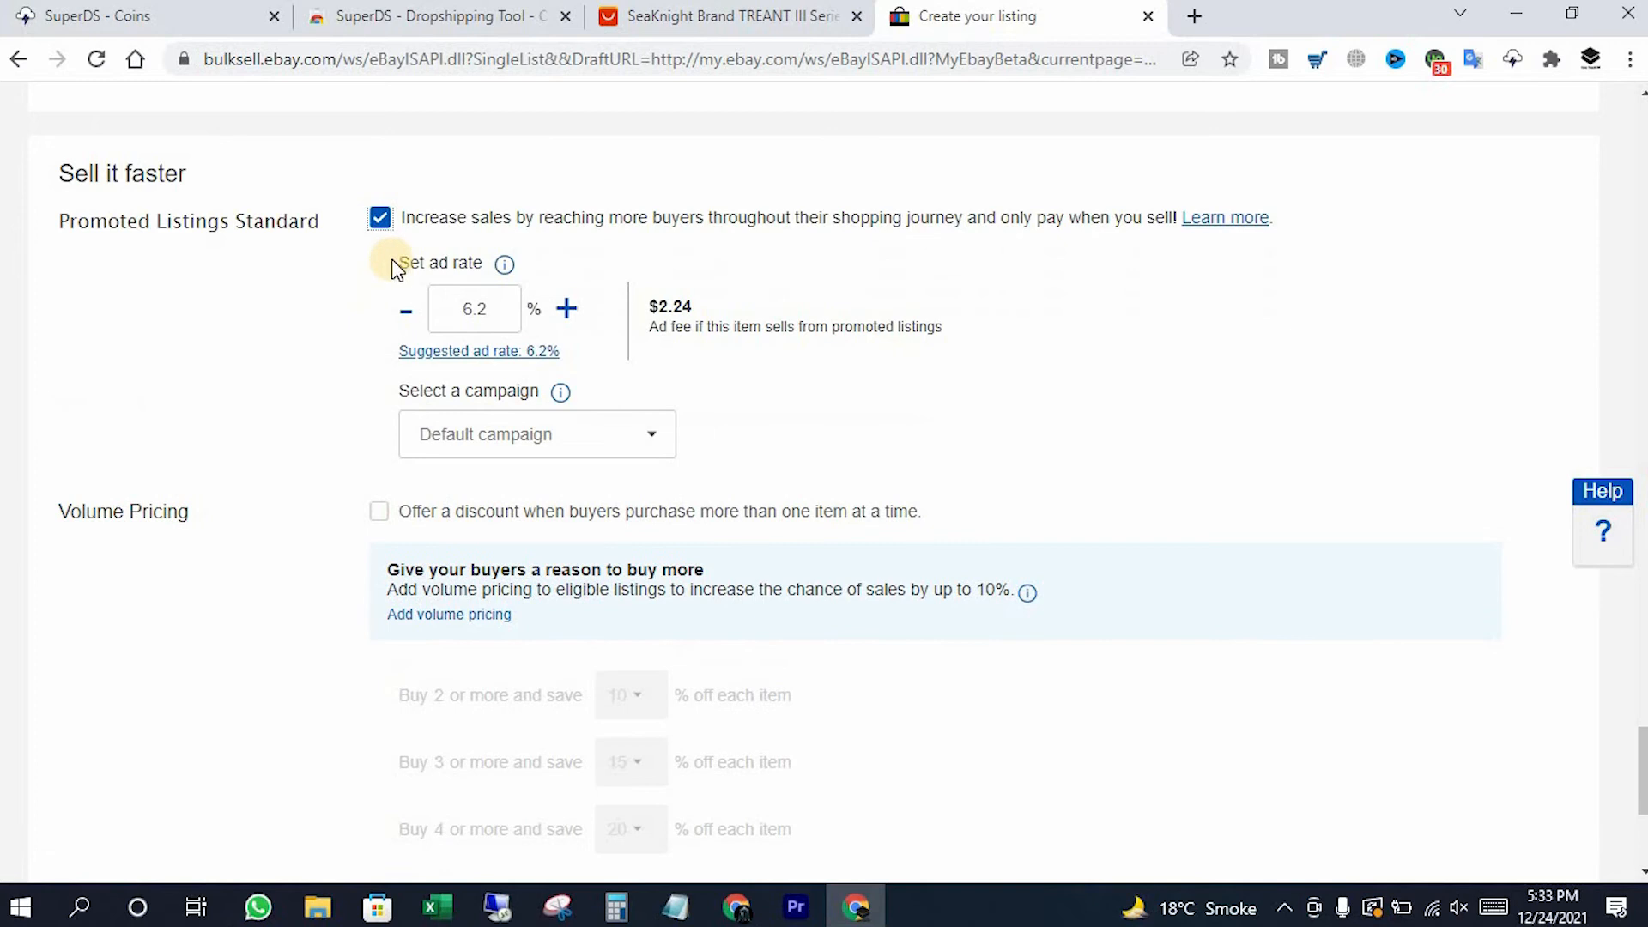
{"action": "left_click", "coordinate": [383, 226]}
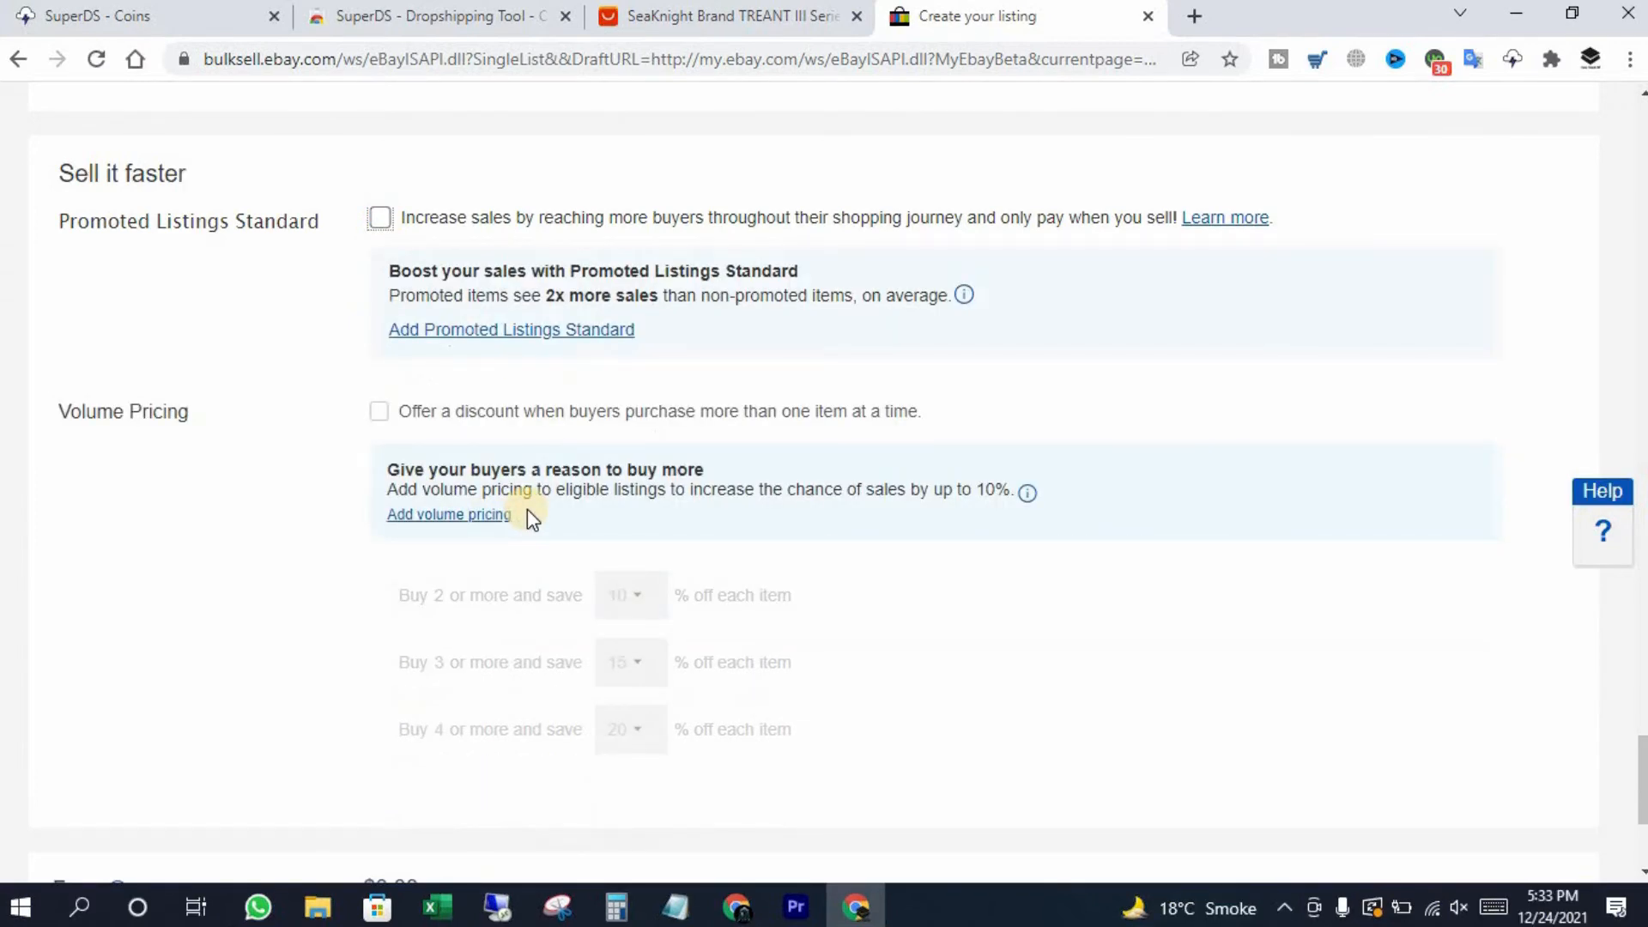
{"action": "scroll", "coordinate": [527, 508], "scroll_direction": "down", "scroll_amount": 4}
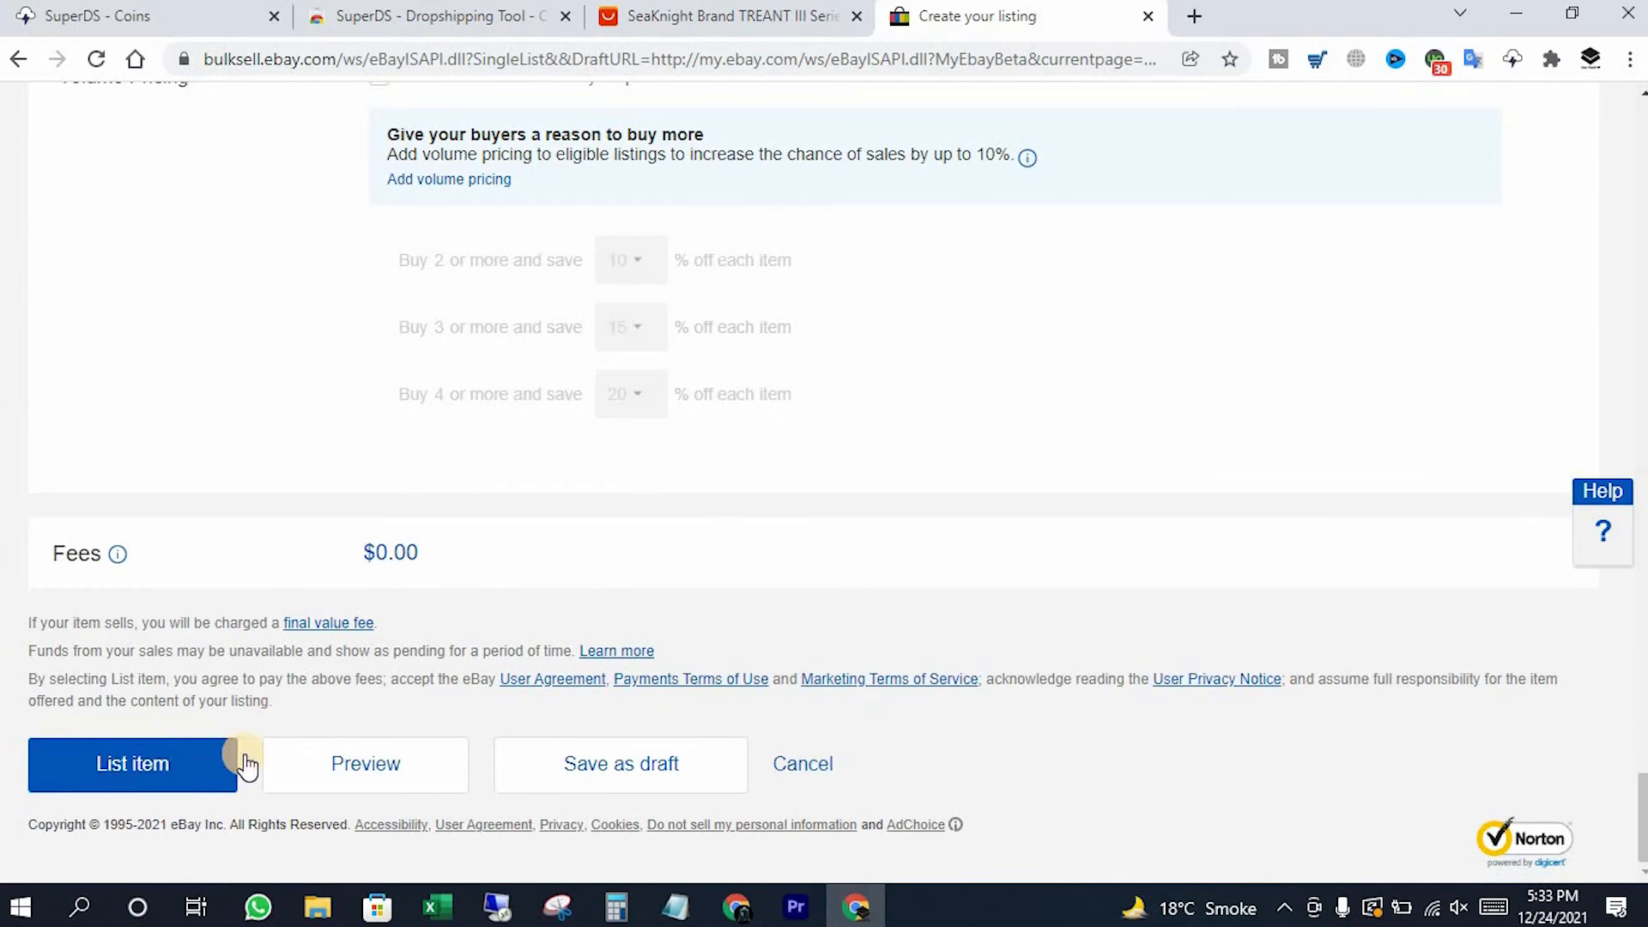
{"action": "scroll", "coordinate": [527, 635], "scroll_direction": "up", "scroll_amount": 17}
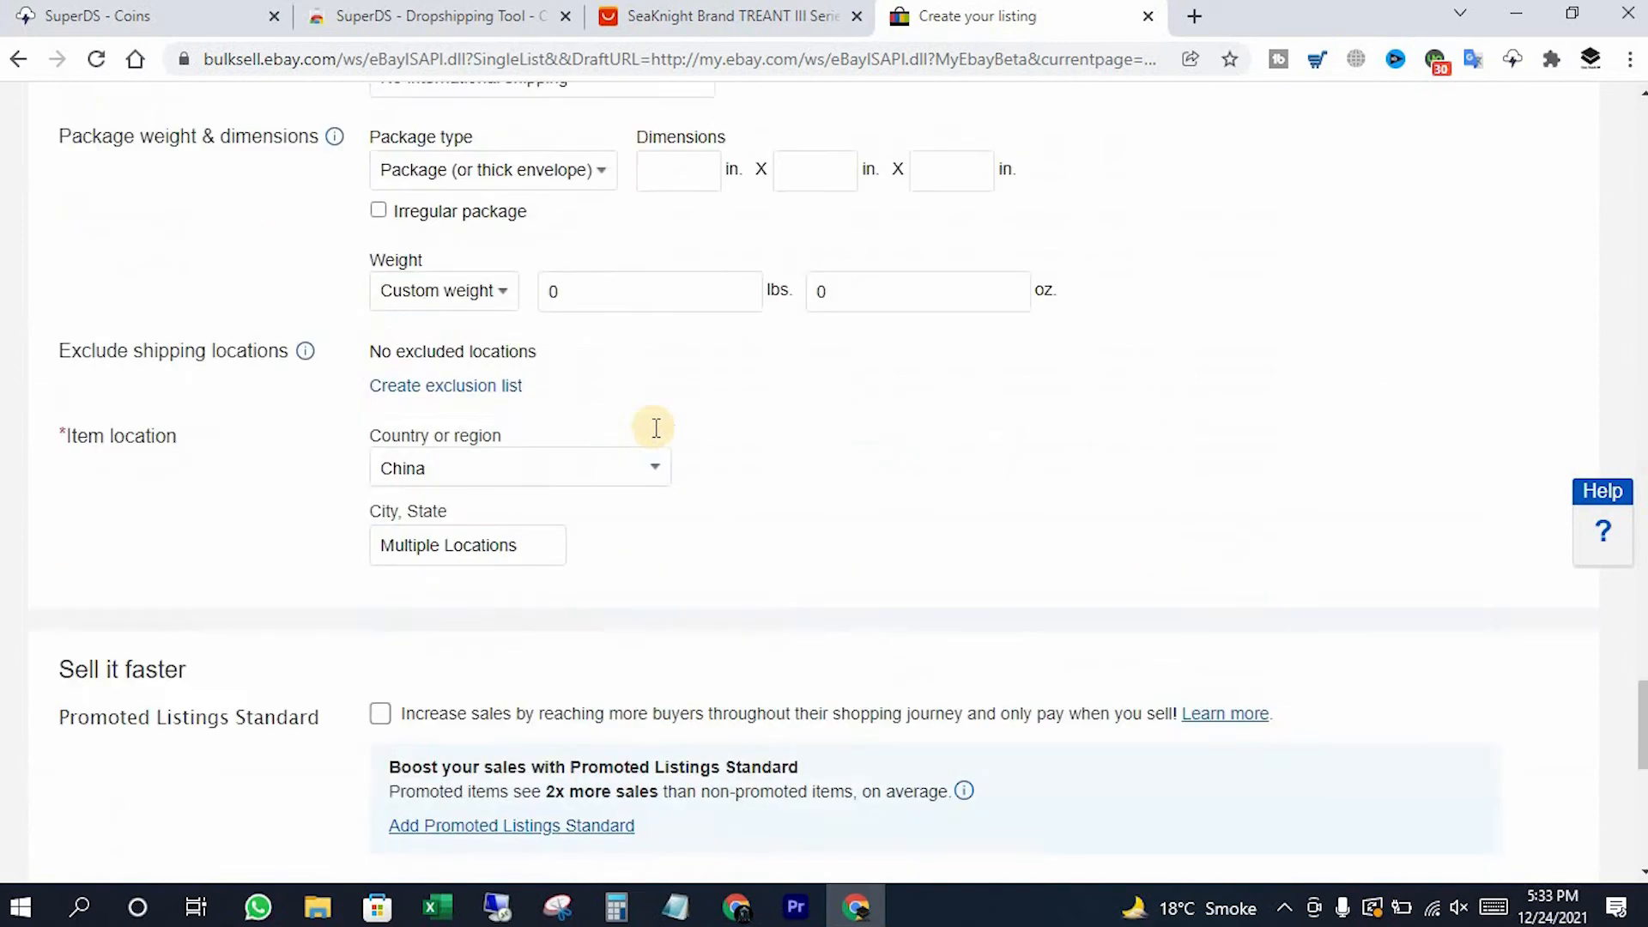
{"action": "scroll", "coordinate": [335, 436], "scroll_direction": "up", "scroll_amount": 20}
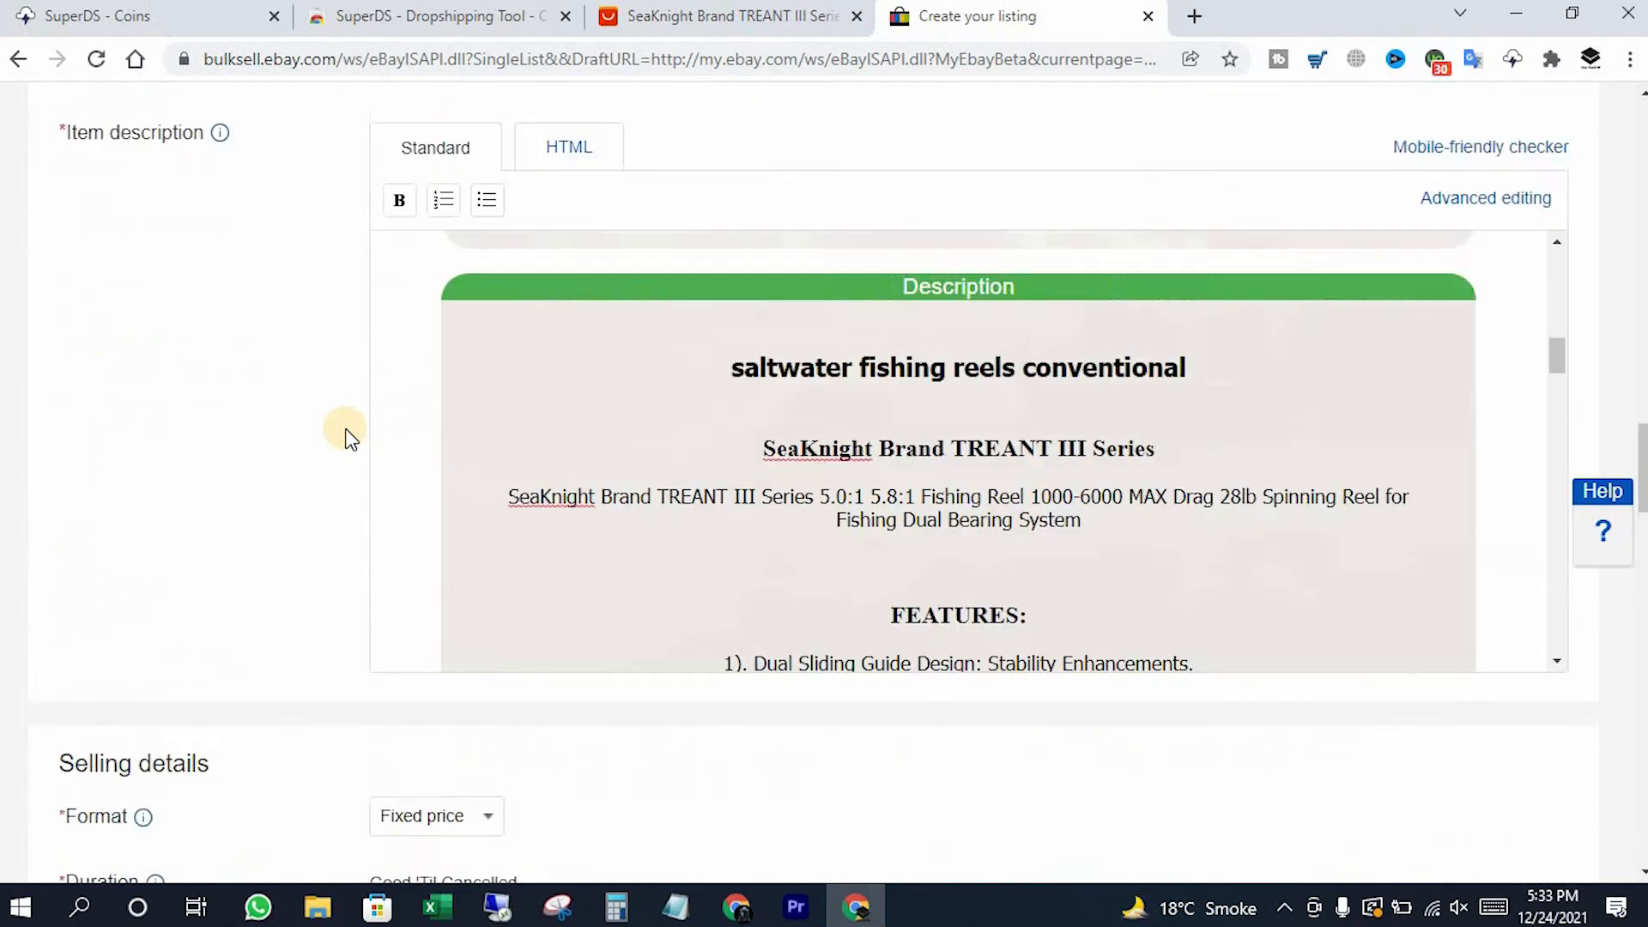
{"action": "scroll", "coordinate": [346, 437], "scroll_direction": "up", "scroll_amount": 20}
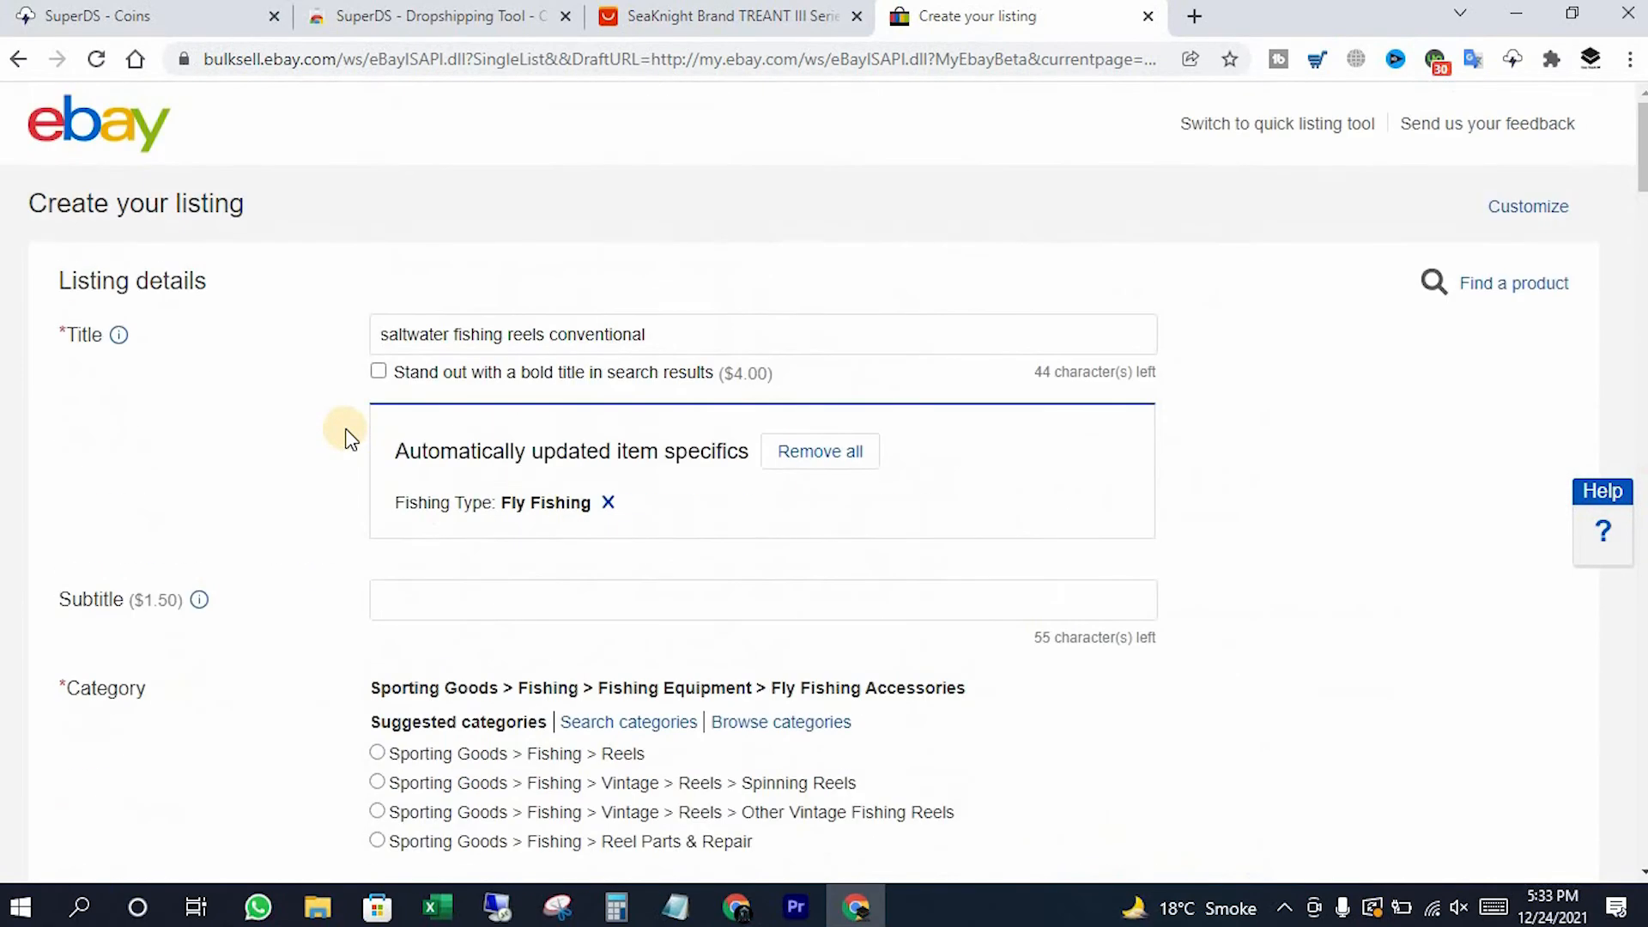
Switch to the SuperDS dashboard and show the empty My Products list
{"action": "left_click", "coordinate": [94, 15]}
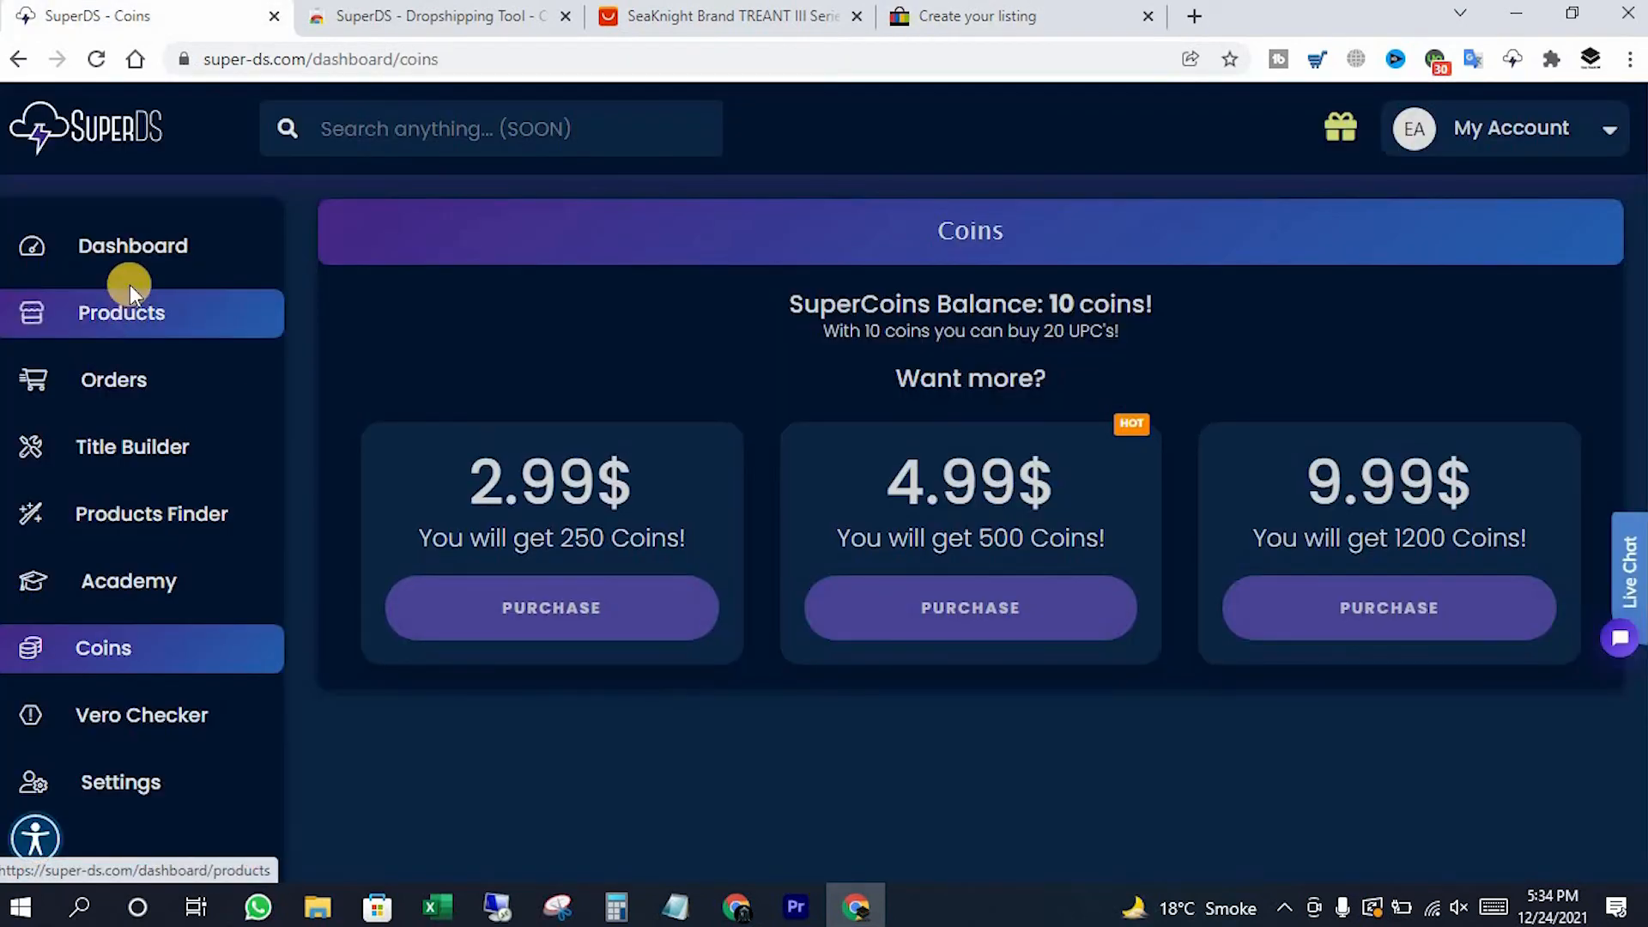
{"action": "left_click", "coordinate": [214, 380]}
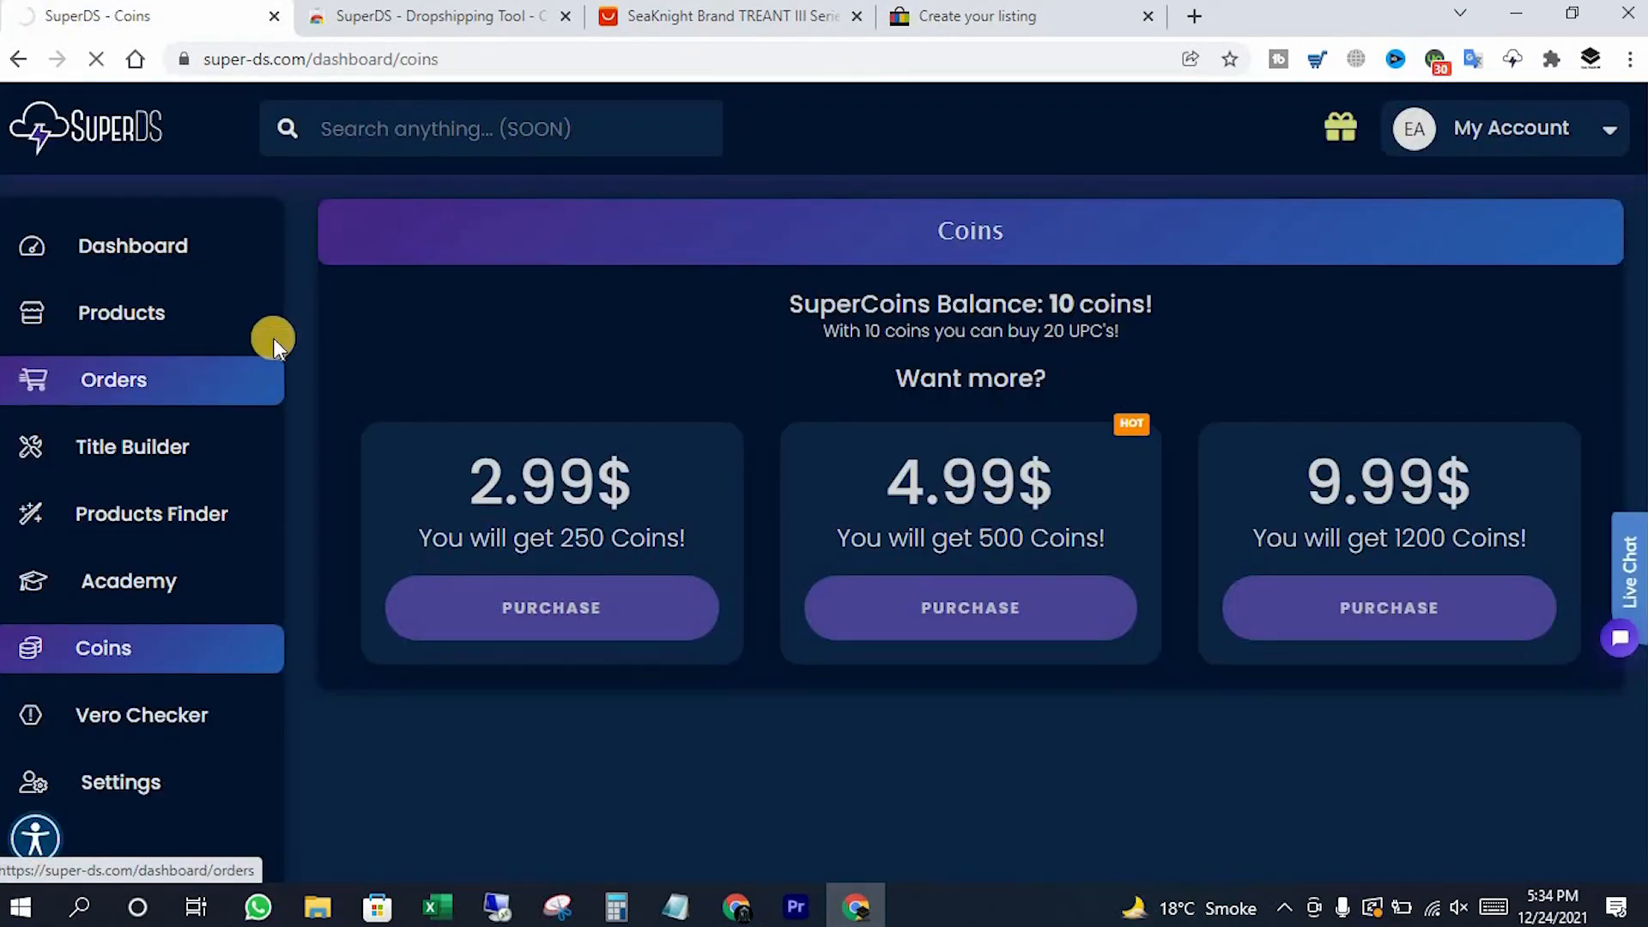
{"action": "left_click", "coordinate": [260, 332]}
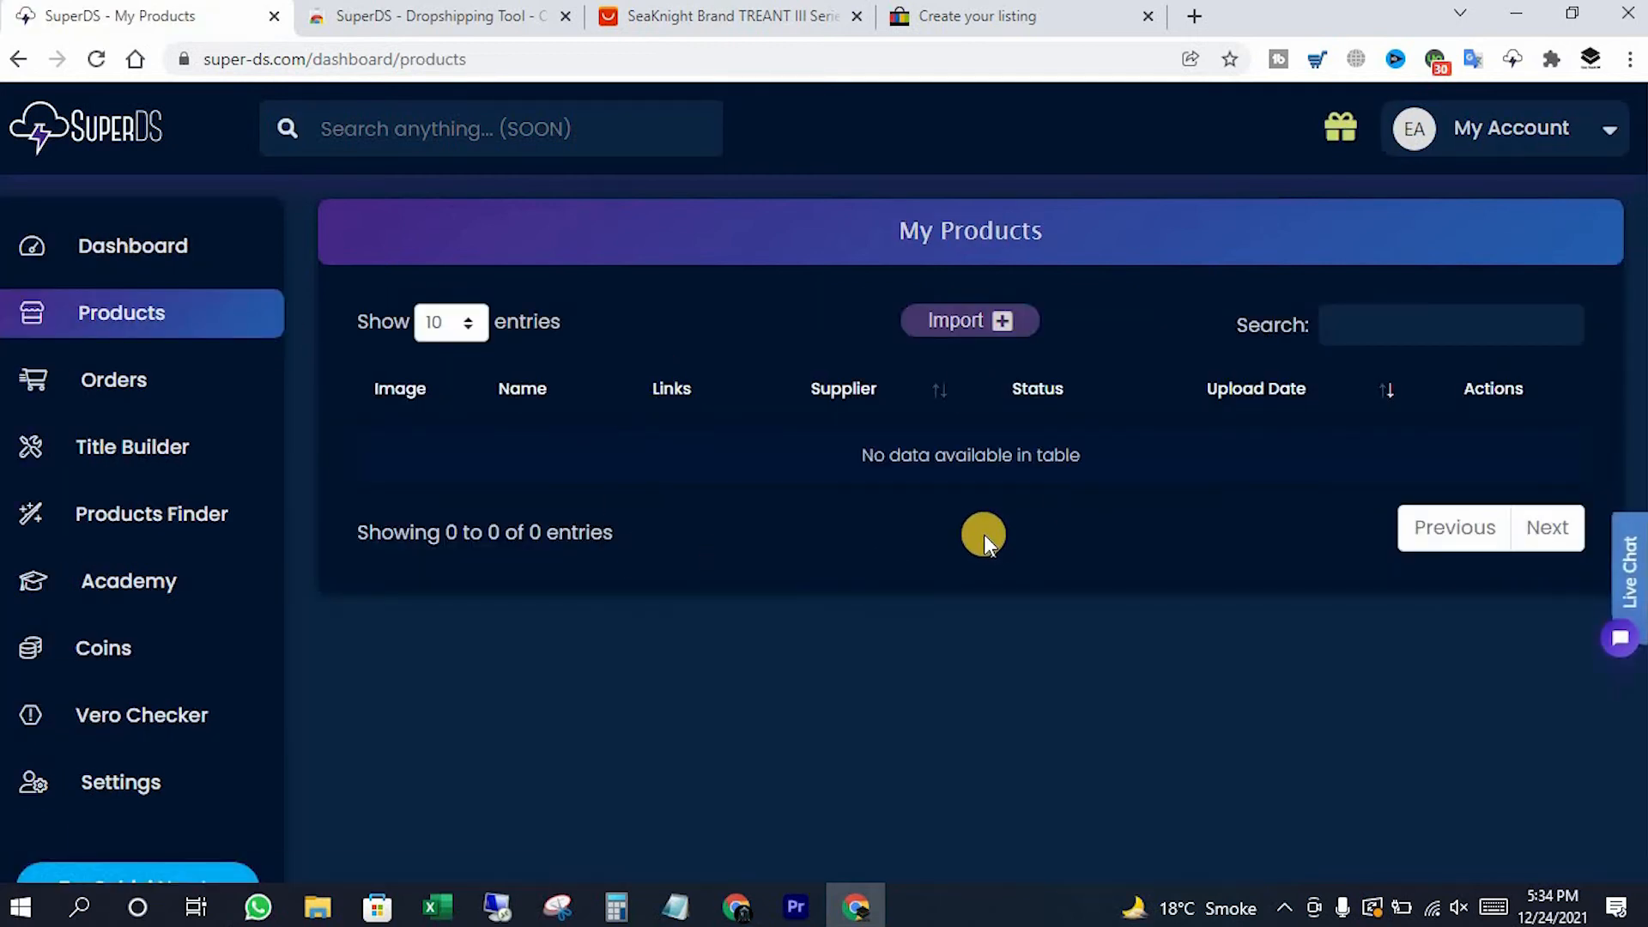
Start a product import, then cancel the Import Product dialog without entering product or supplier links
{"action": "left_click", "coordinate": [959, 324]}
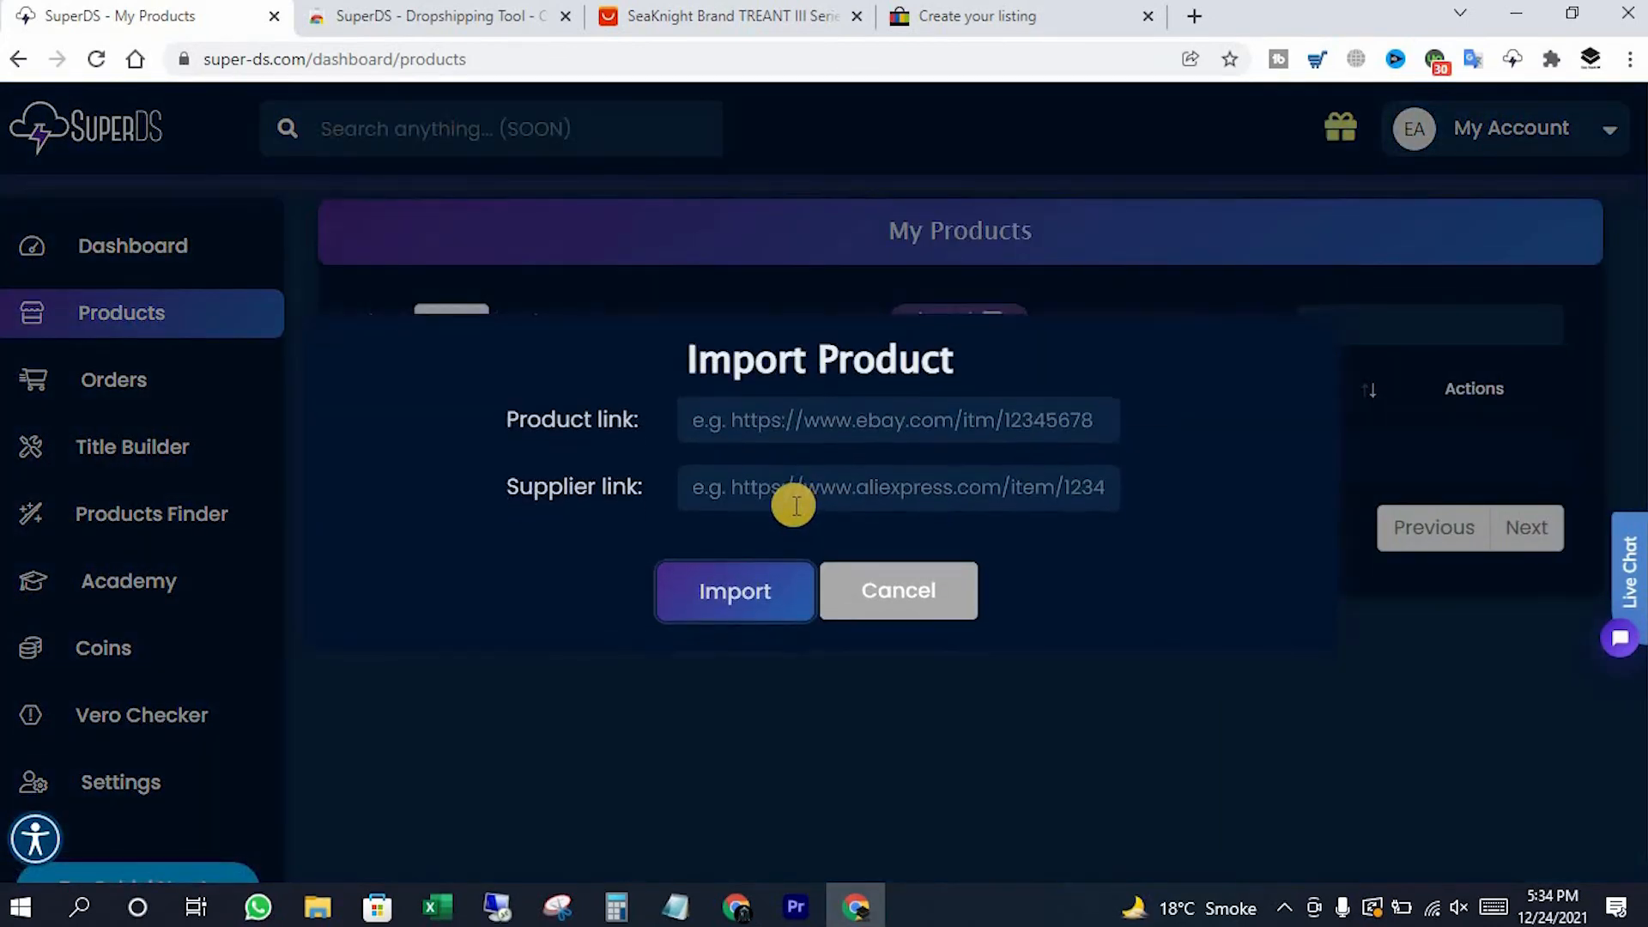
{"action": "left_click", "coordinate": [750, 423]}
{"action": "left_click", "coordinate": [750, 491]}
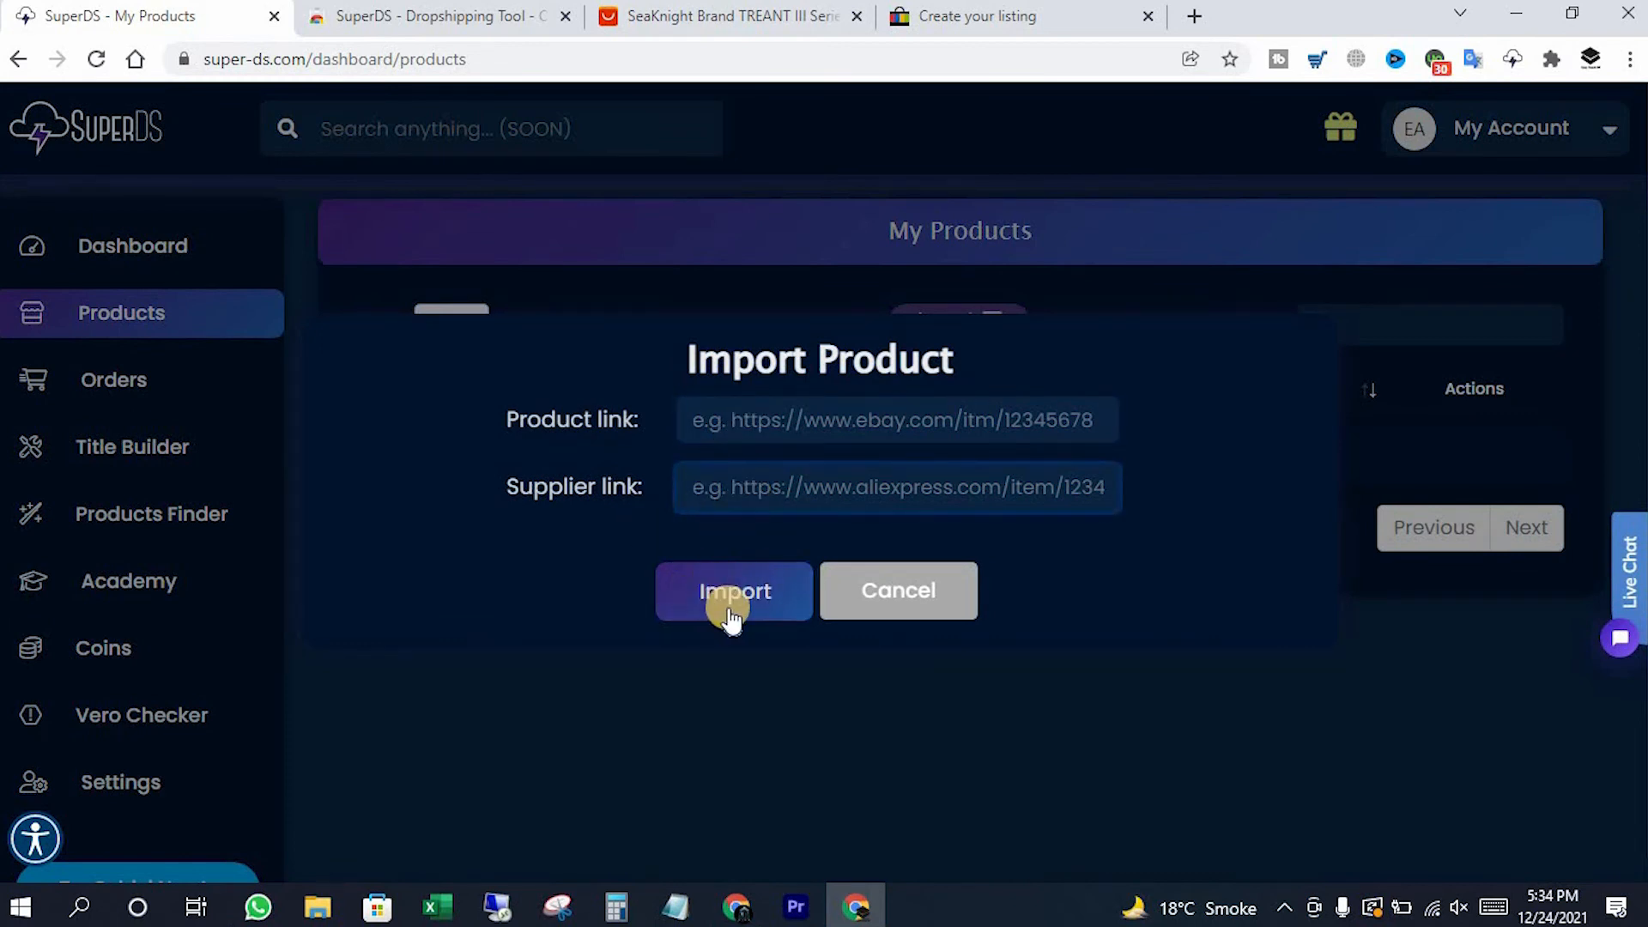
{"action": "left_click", "coordinate": [901, 599]}
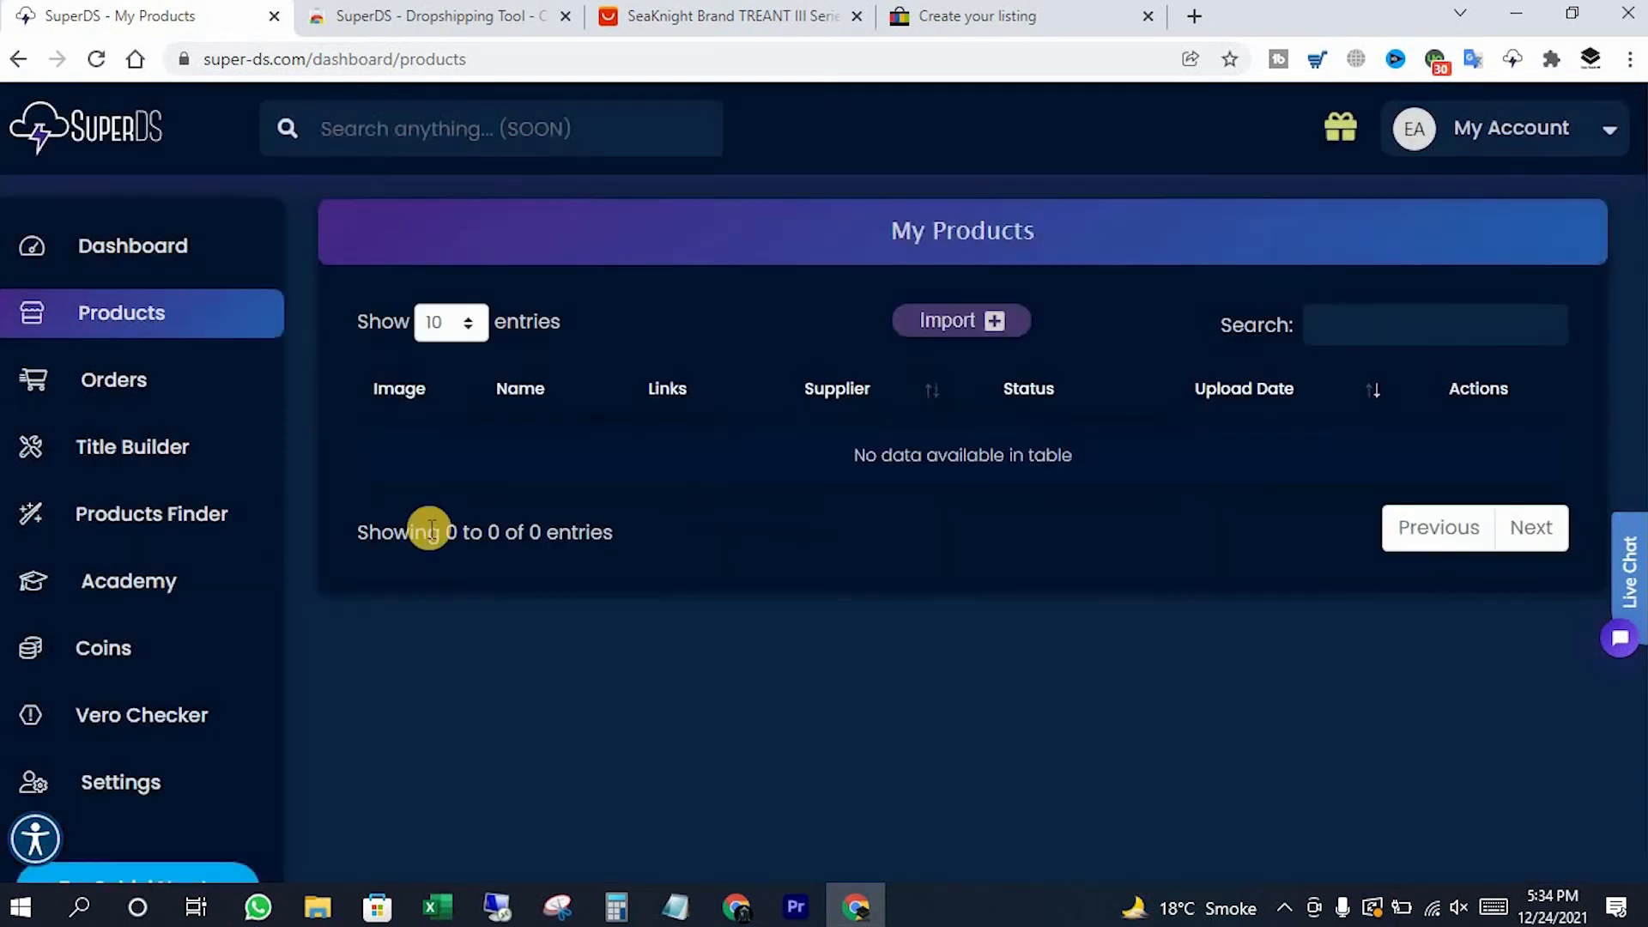
{"action": "left_click", "coordinate": [220, 537]}
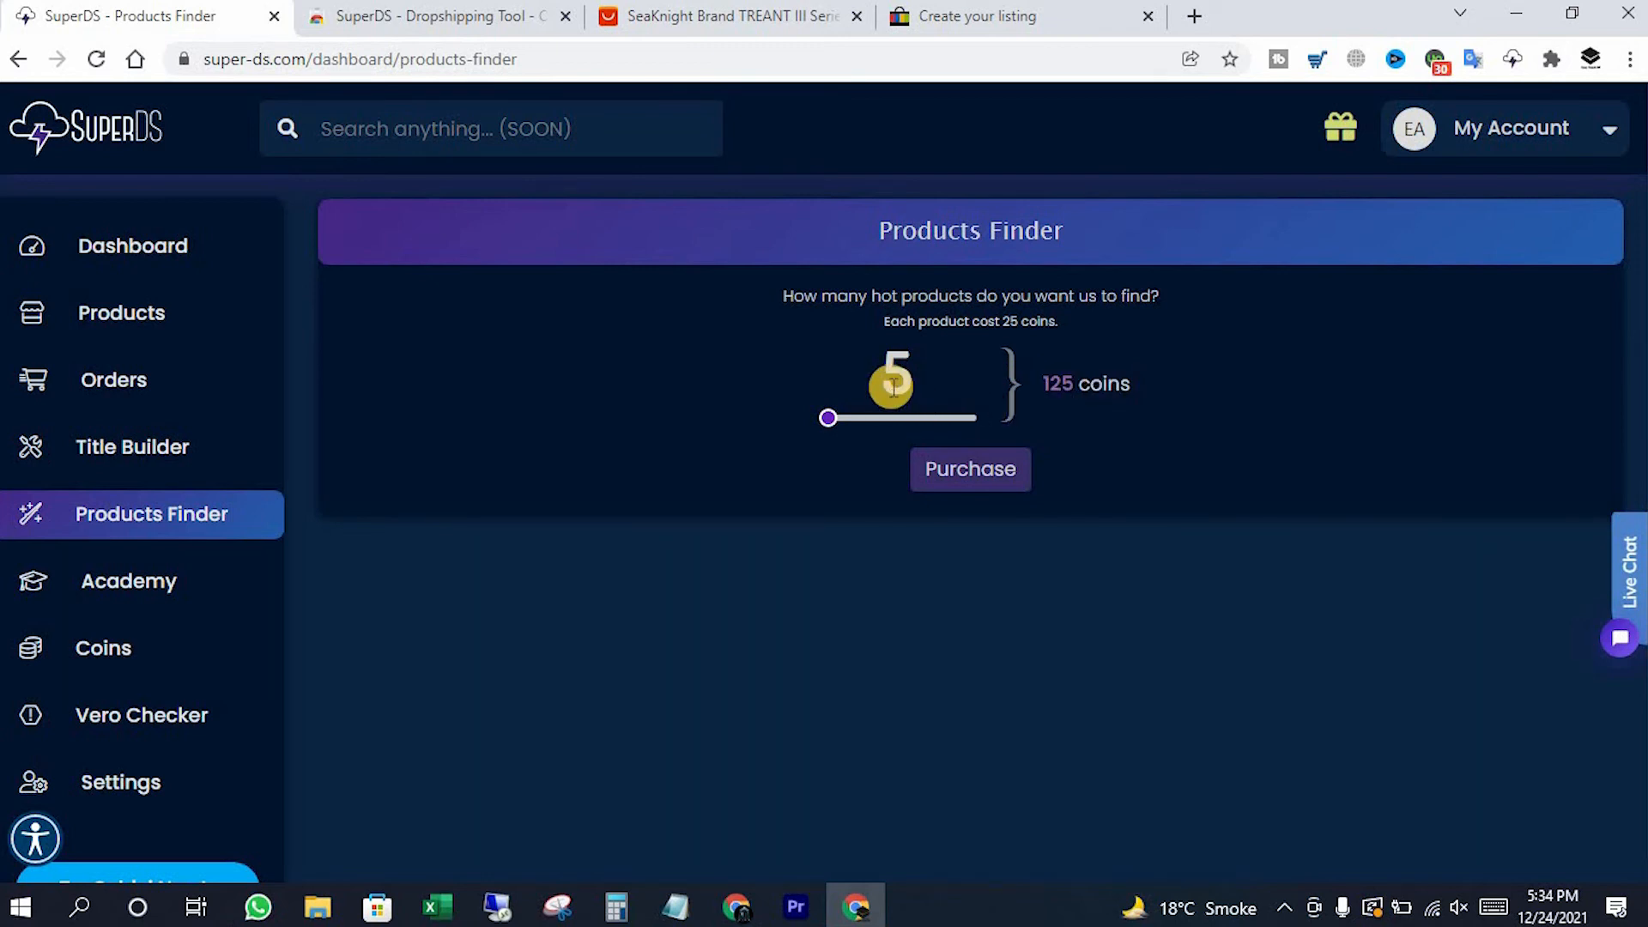
Cancel the 5-hot-products purchase for 125 coins and browse the Academy tutorial list
{"action": "left_click", "coordinate": [966, 486]}
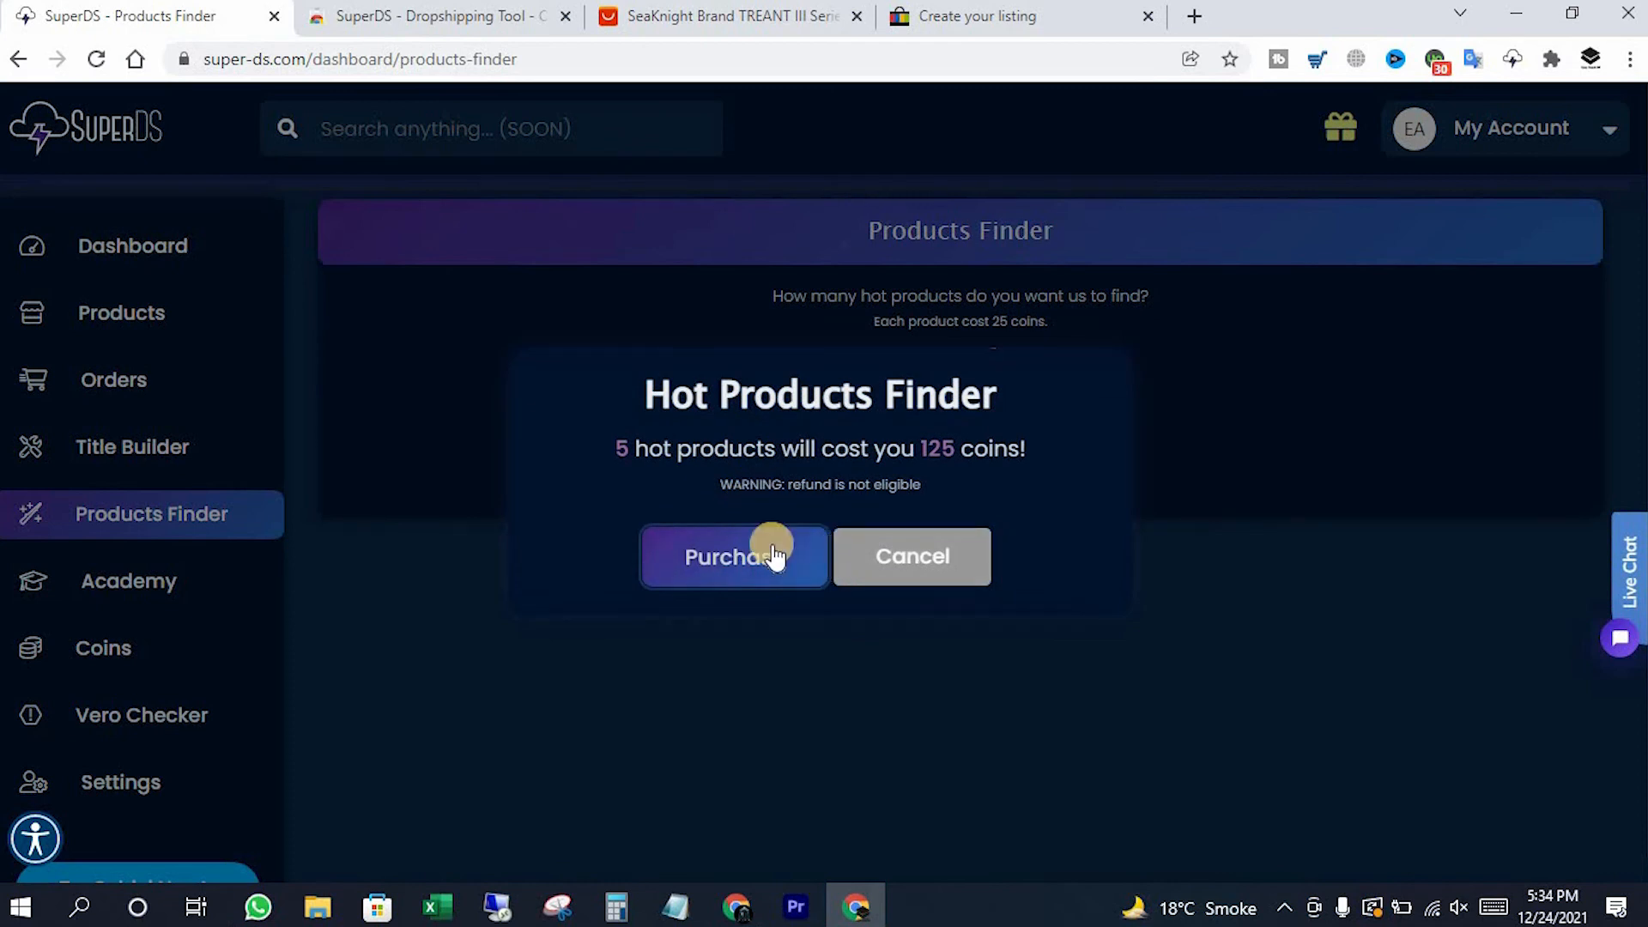
{"action": "left_click", "coordinate": [910, 555]}
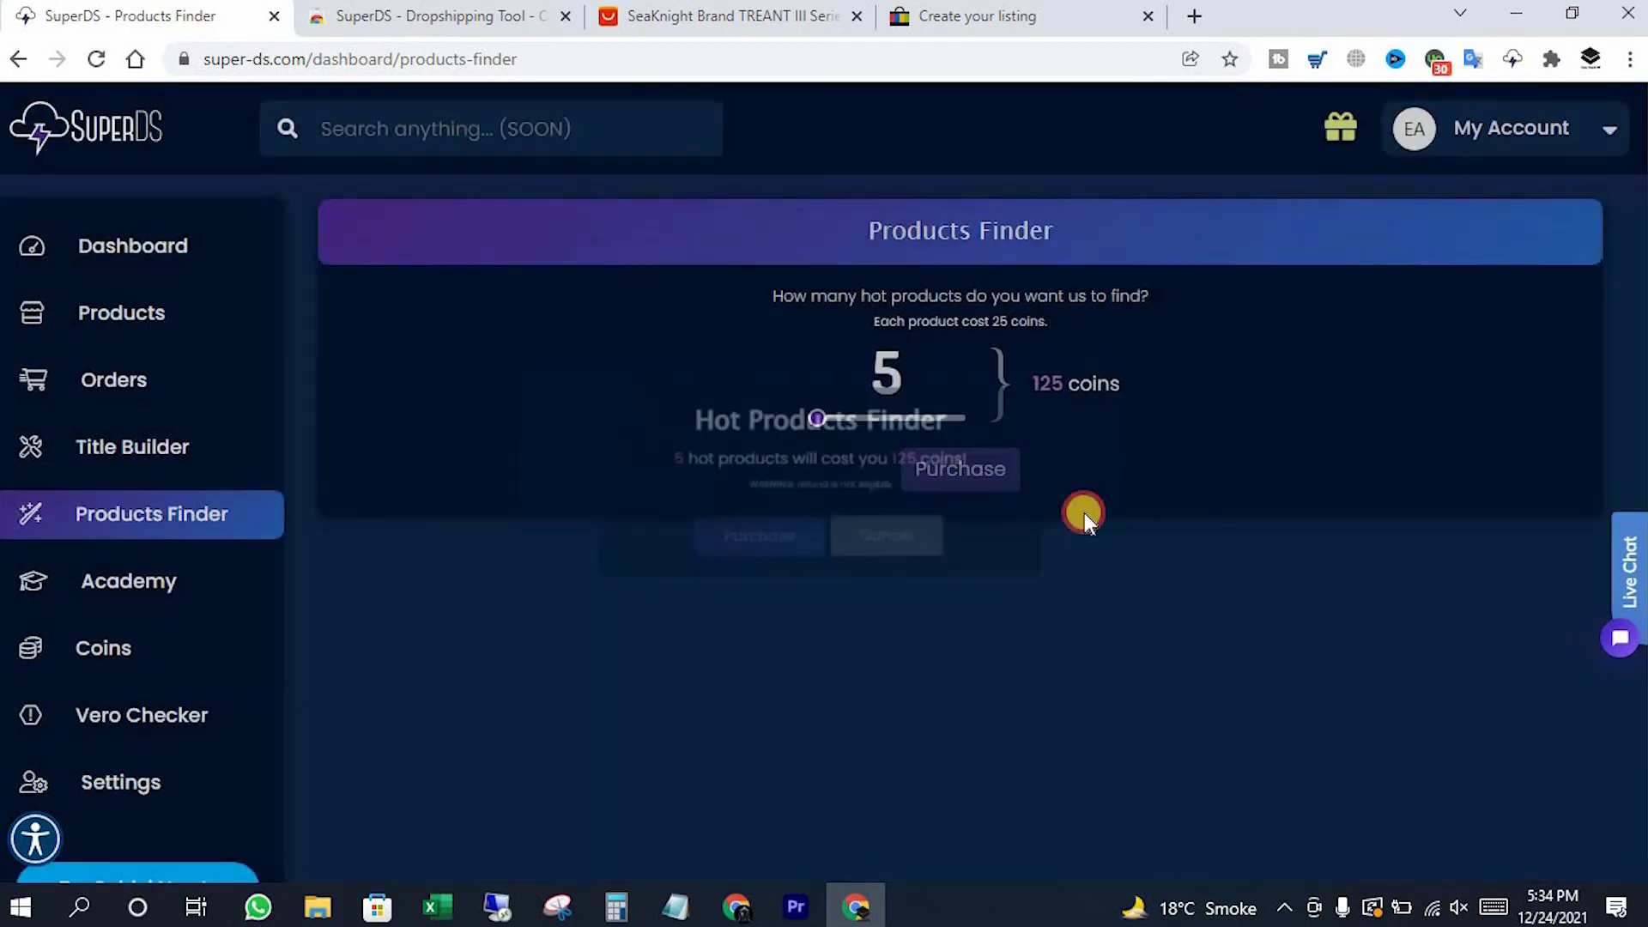
{"action": "left_click", "coordinate": [167, 599]}
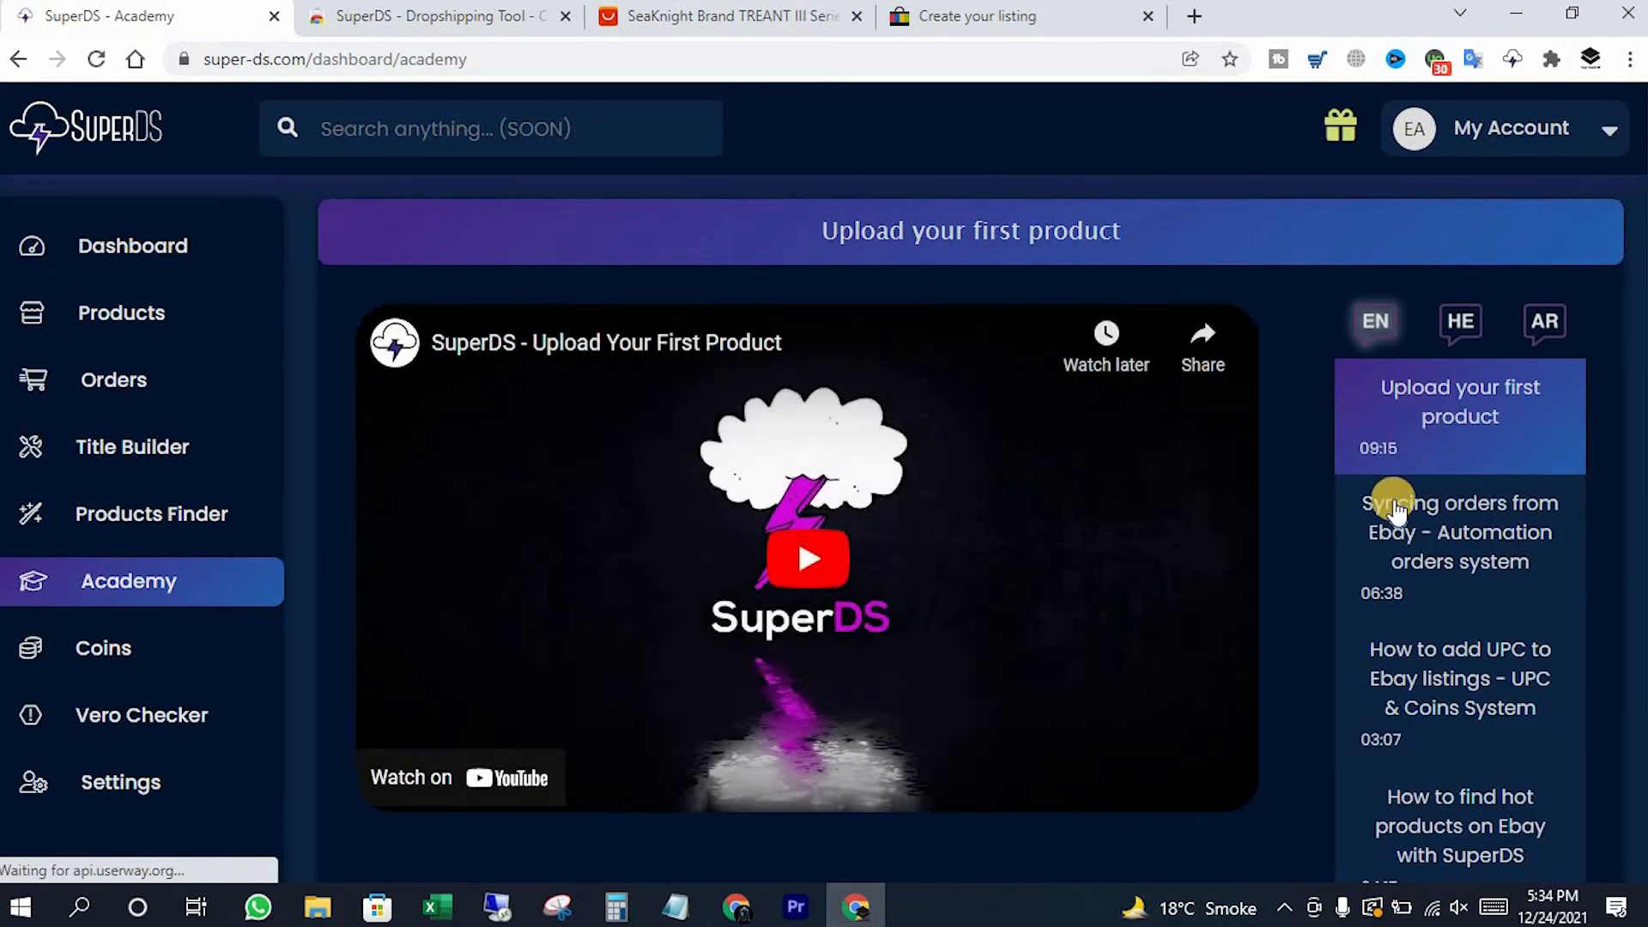
{"action": "scroll", "coordinate": [1447, 736], "scroll_direction": "down", "scroll_amount": 1}
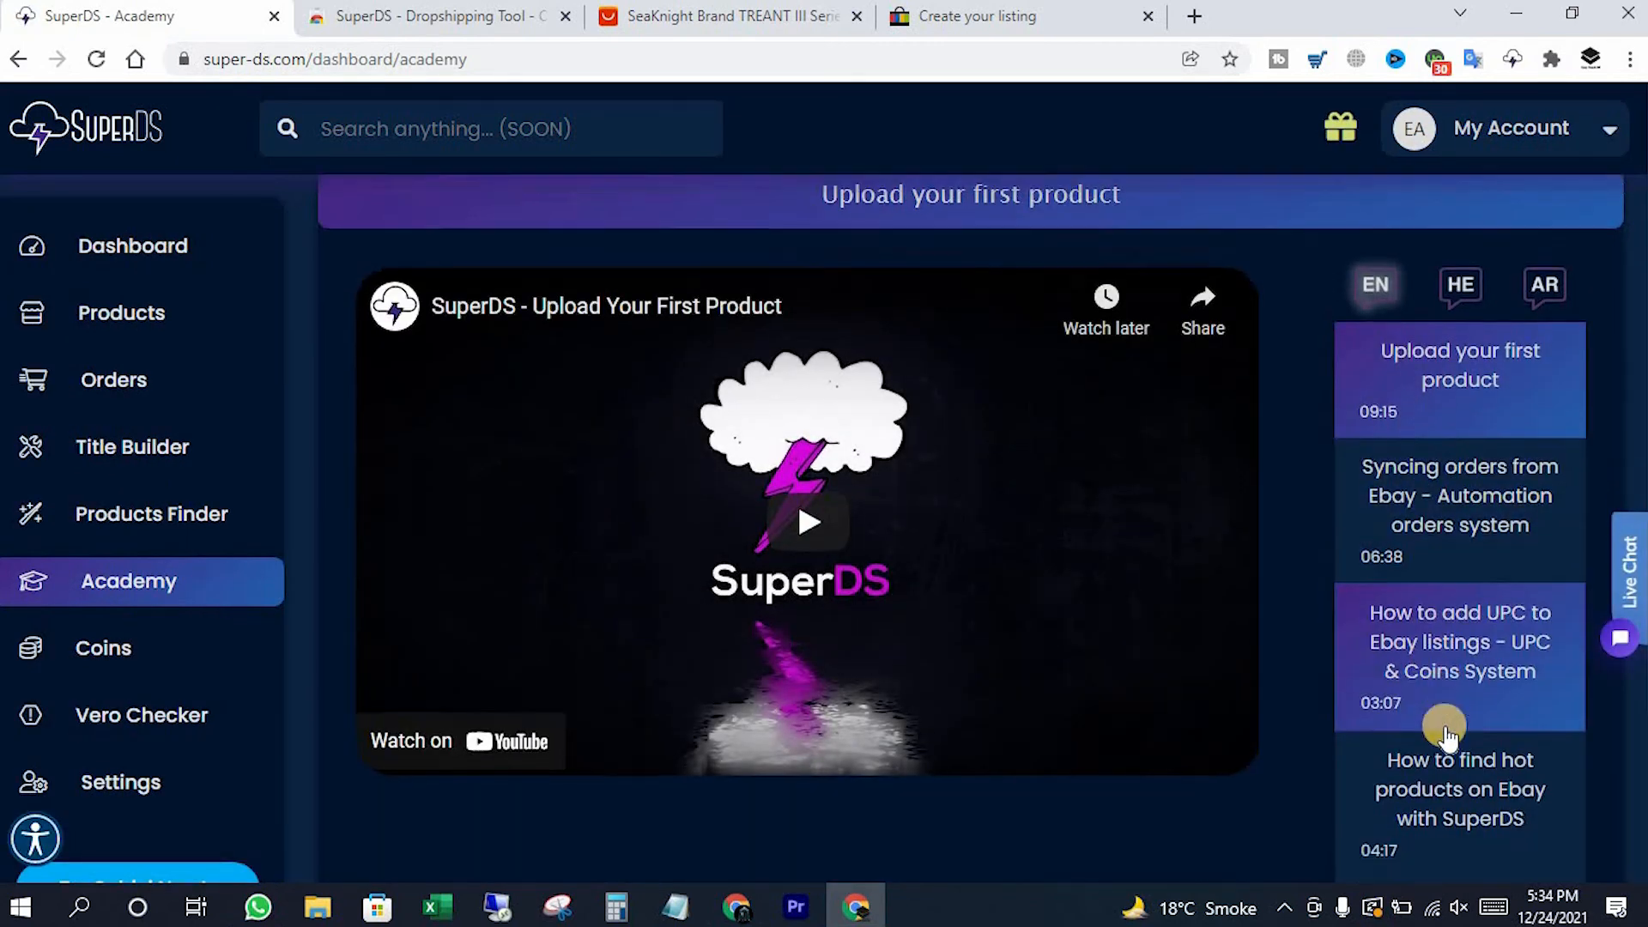
{"action": "scroll", "coordinate": [1451, 735], "scroll_direction": "down", "scroll_amount": 1}
{"action": "scroll", "coordinate": [1048, 710], "scroll_direction": "up", "scroll_amount": 1}
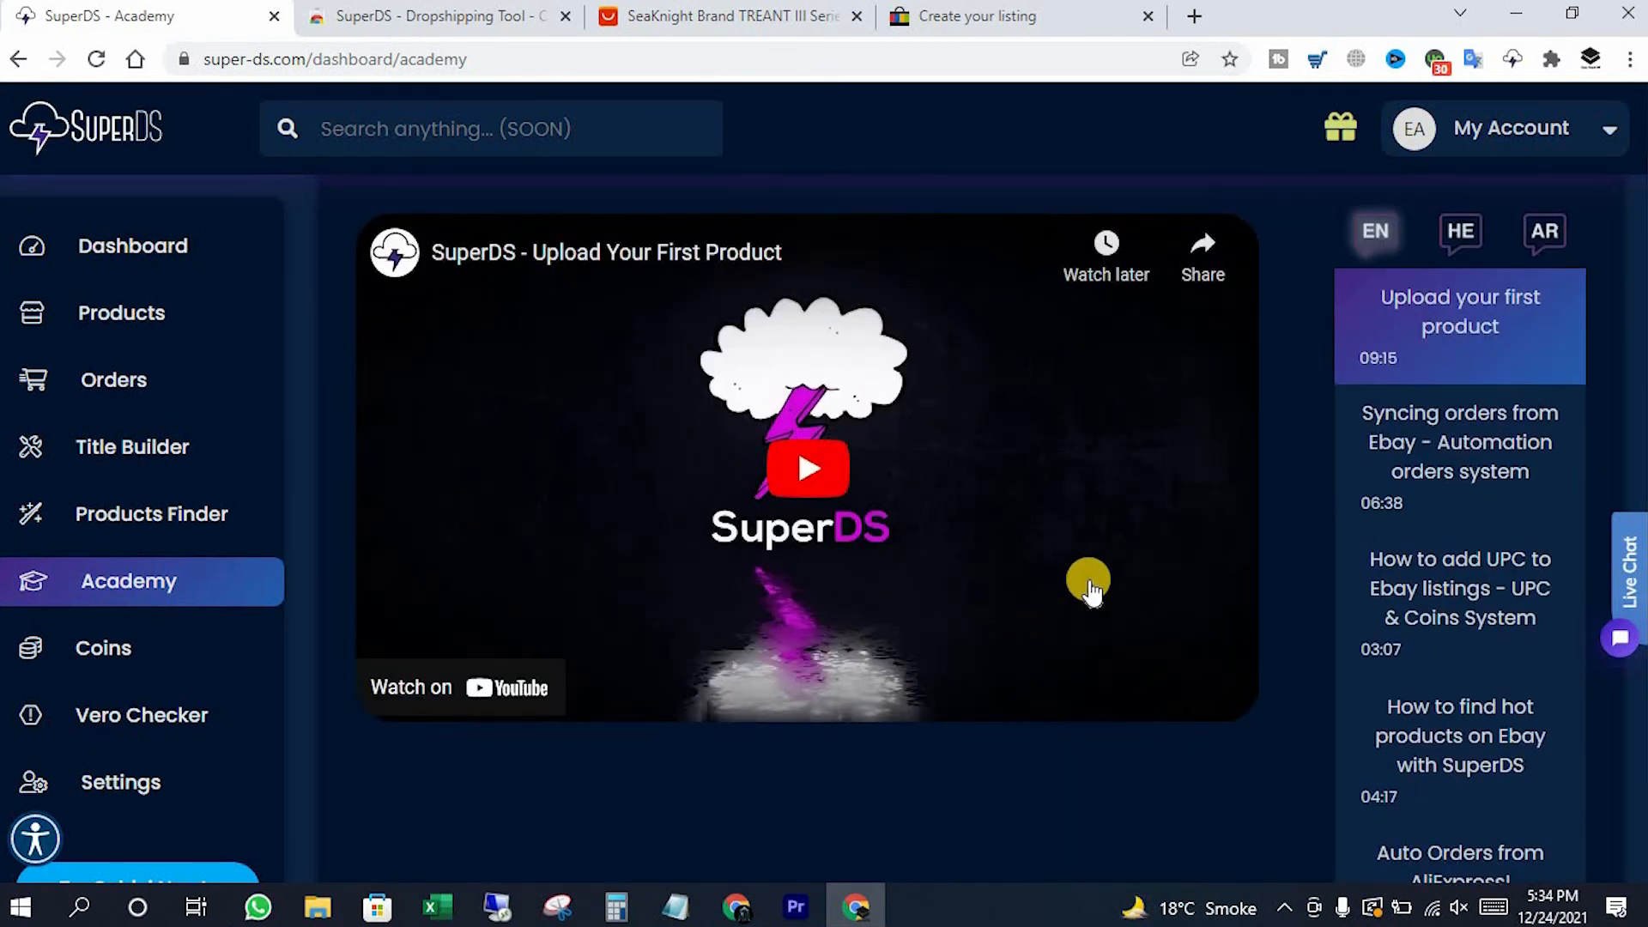
Try Auto Order with no orders selected, dismiss the error, then view the coin packages
{"action": "left_click", "coordinate": [106, 384]}
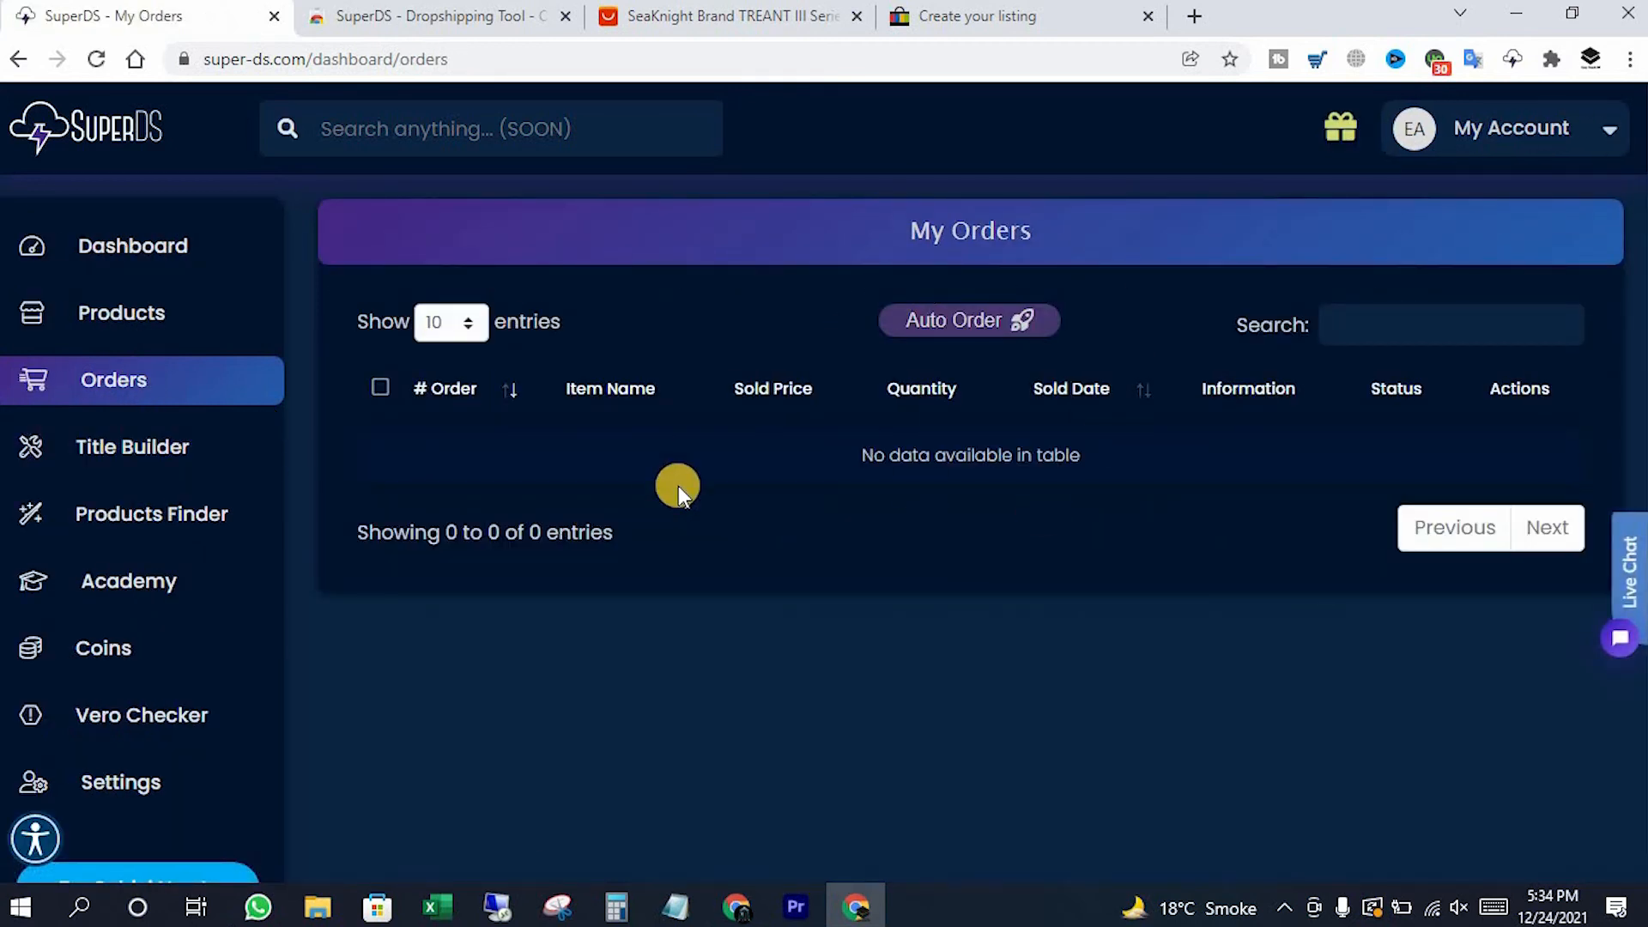
{"action": "left_click", "coordinate": [933, 332]}
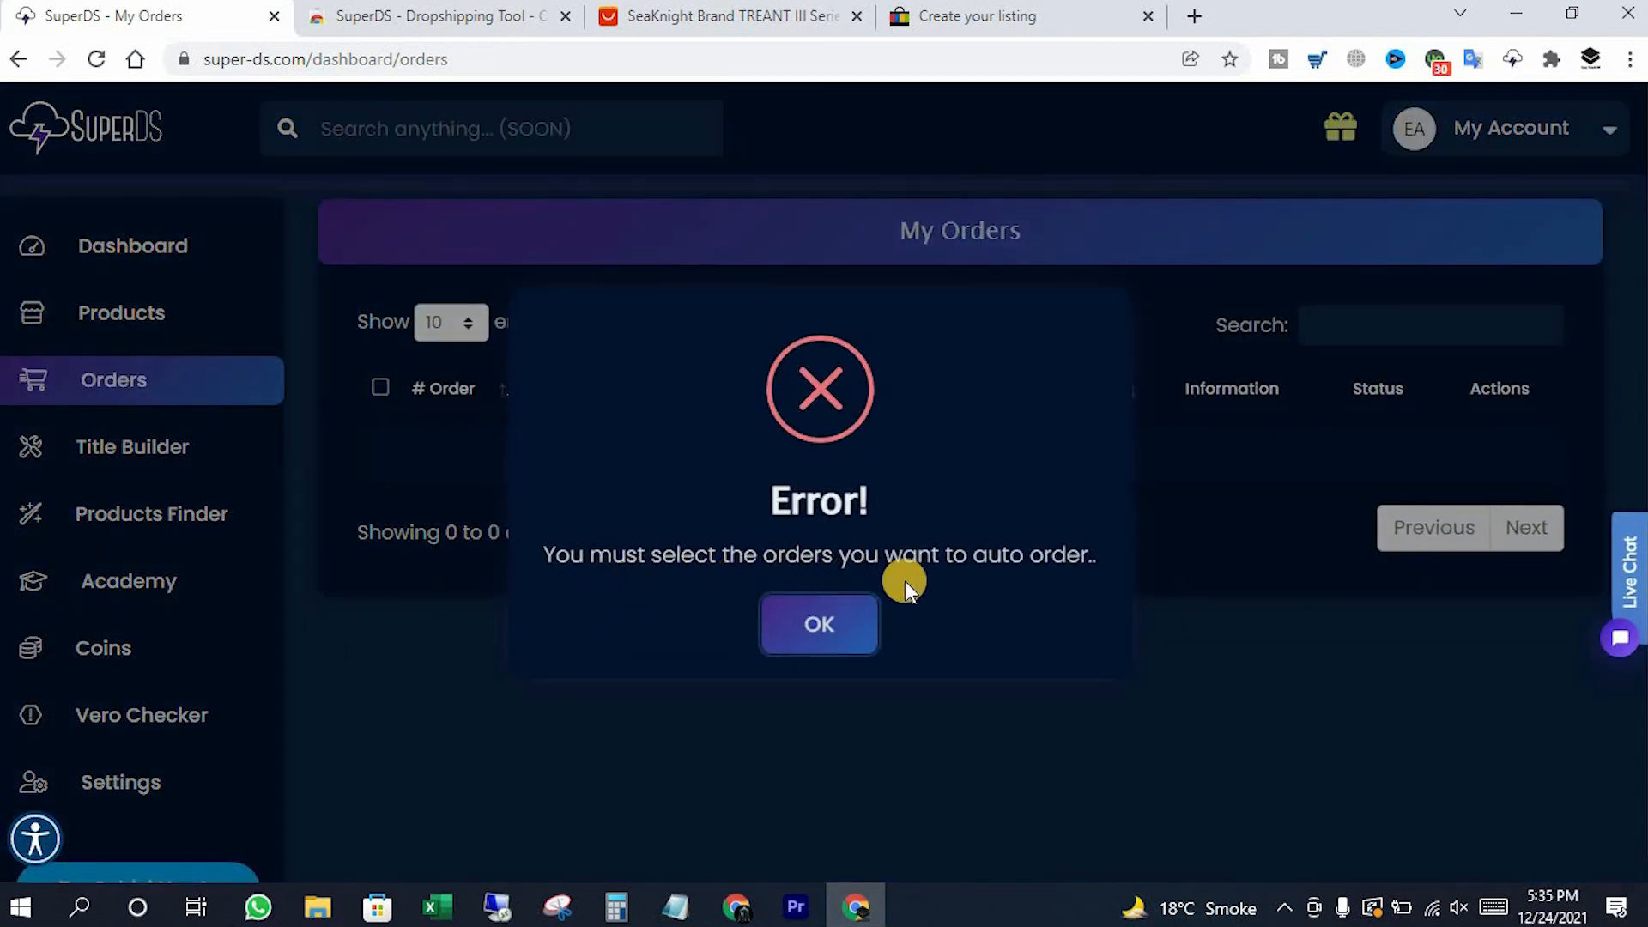
{"action": "left_click", "coordinate": [800, 636]}
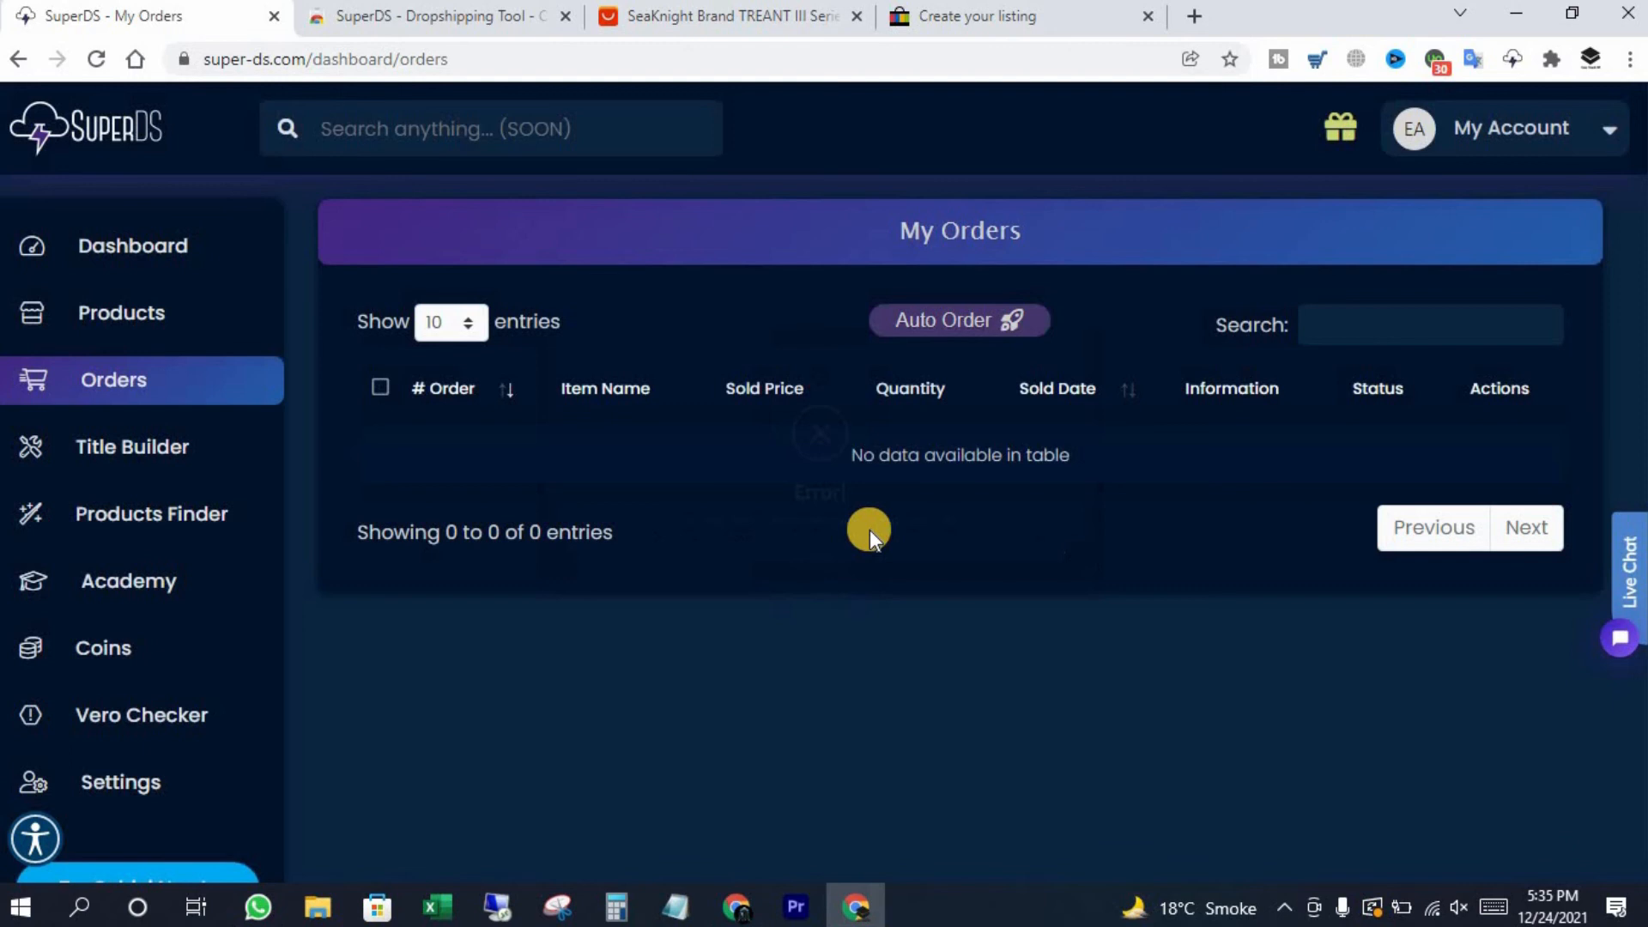
{"action": "left_click", "coordinate": [96, 653]}
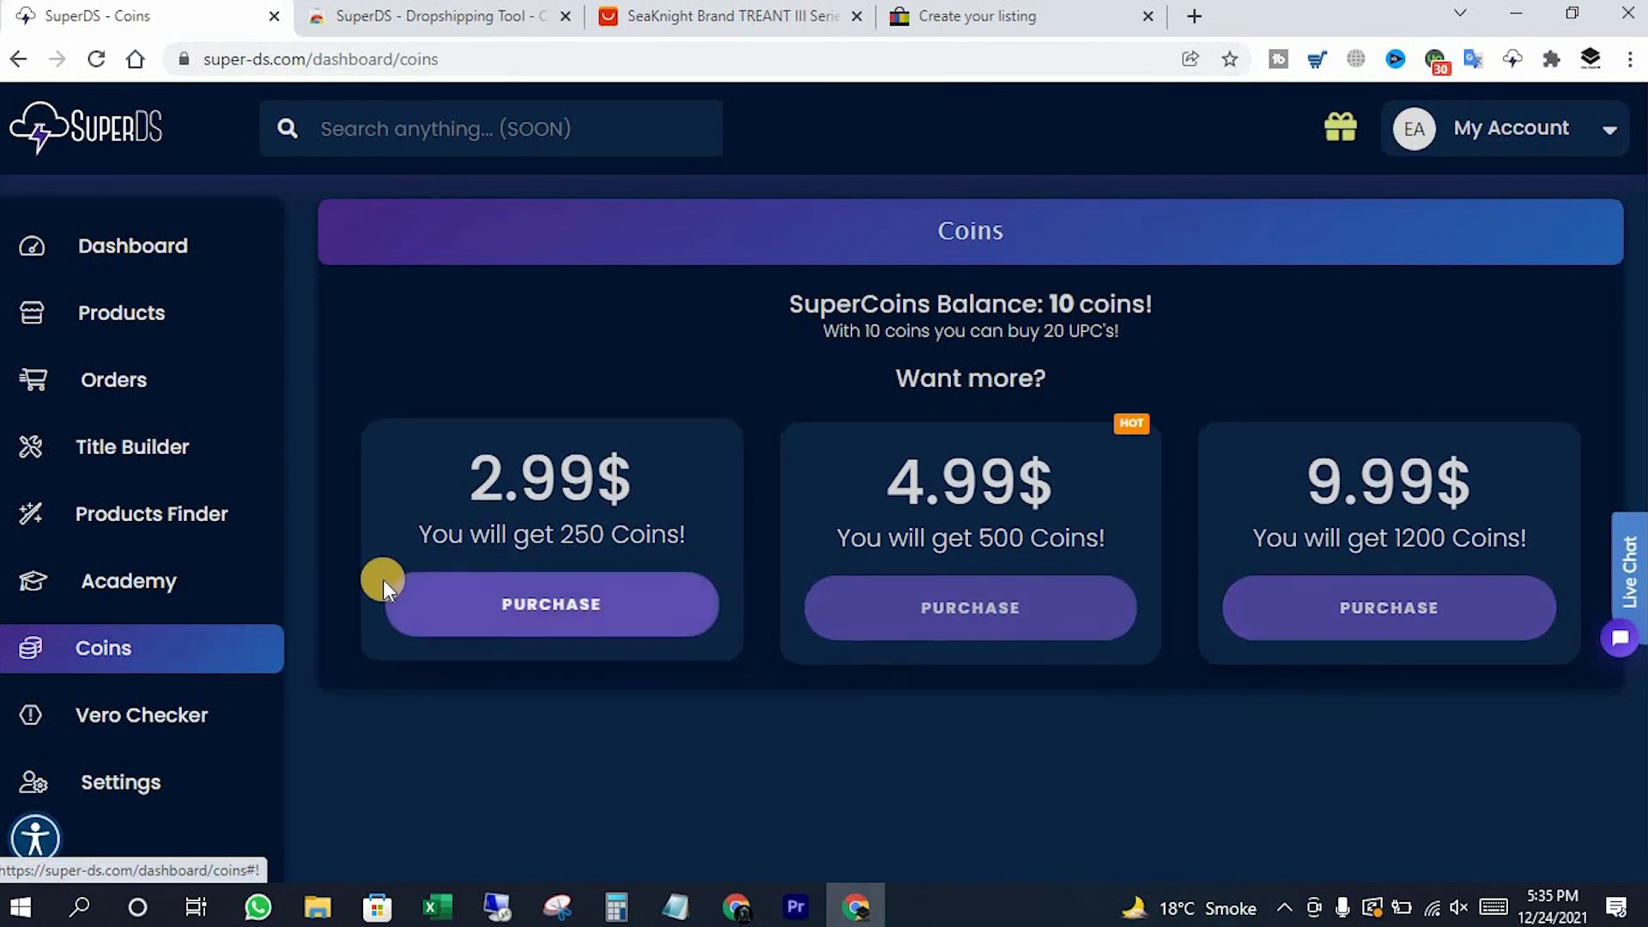
On the Vero Checker, select the 3832 total VeRO count and the 0 contribution count
{"action": "left_click", "coordinate": [154, 729]}
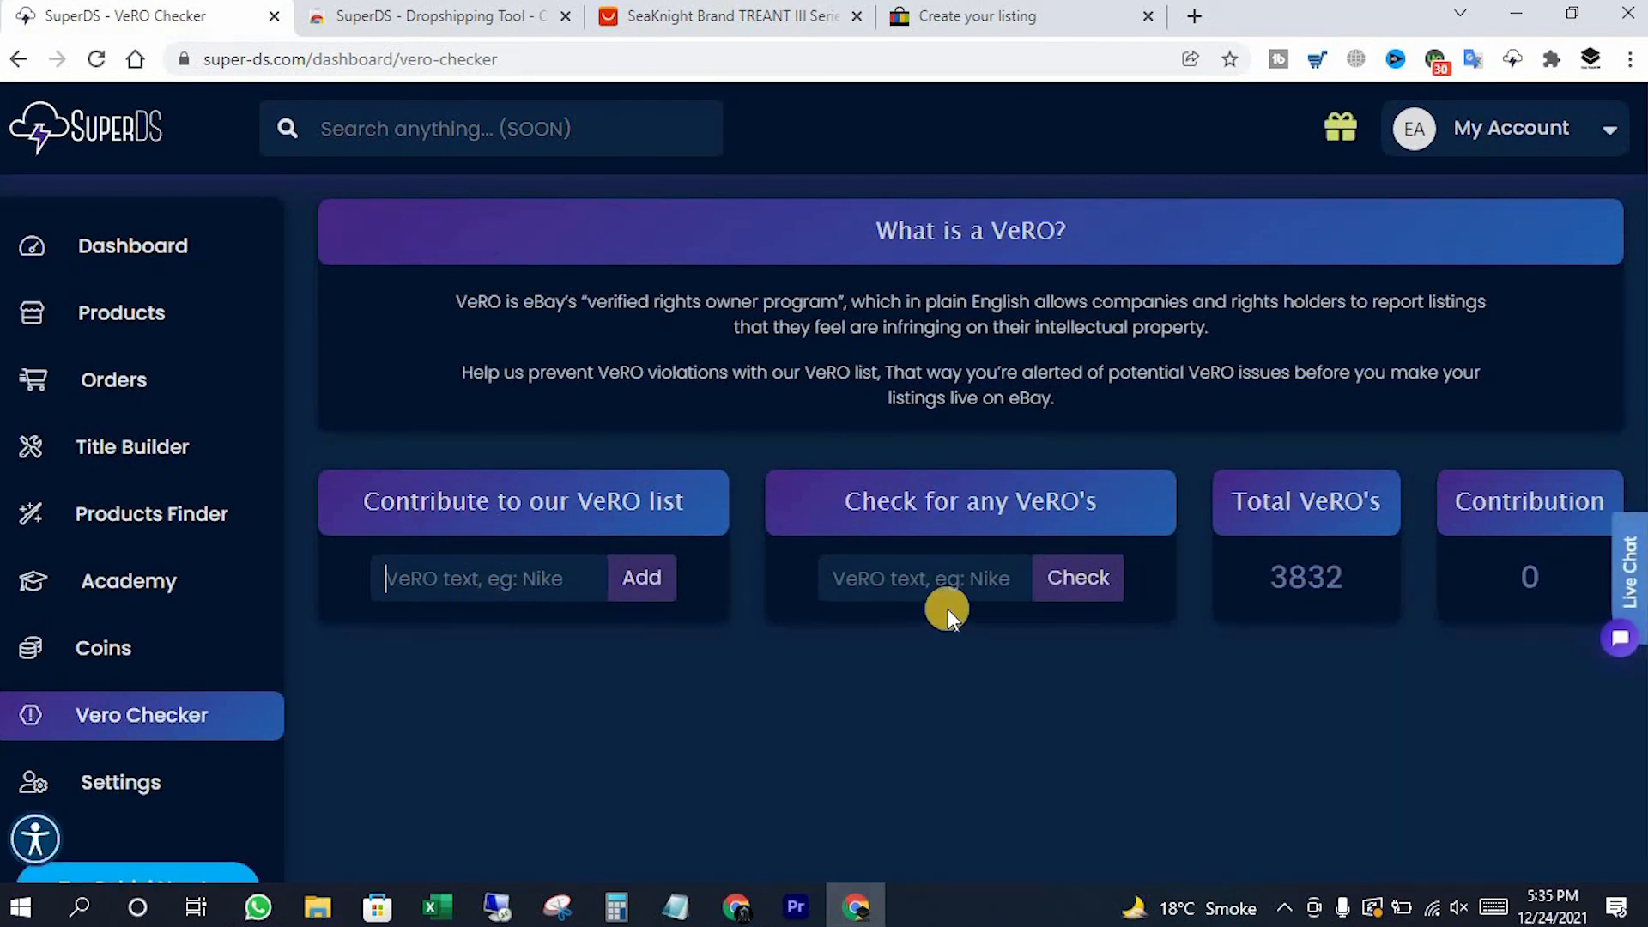
{"action": "left_click", "coordinate": [893, 600]}
{"action": "left_click_drag", "start_coordinate": [1272, 578], "coordinate": [1357, 581]}
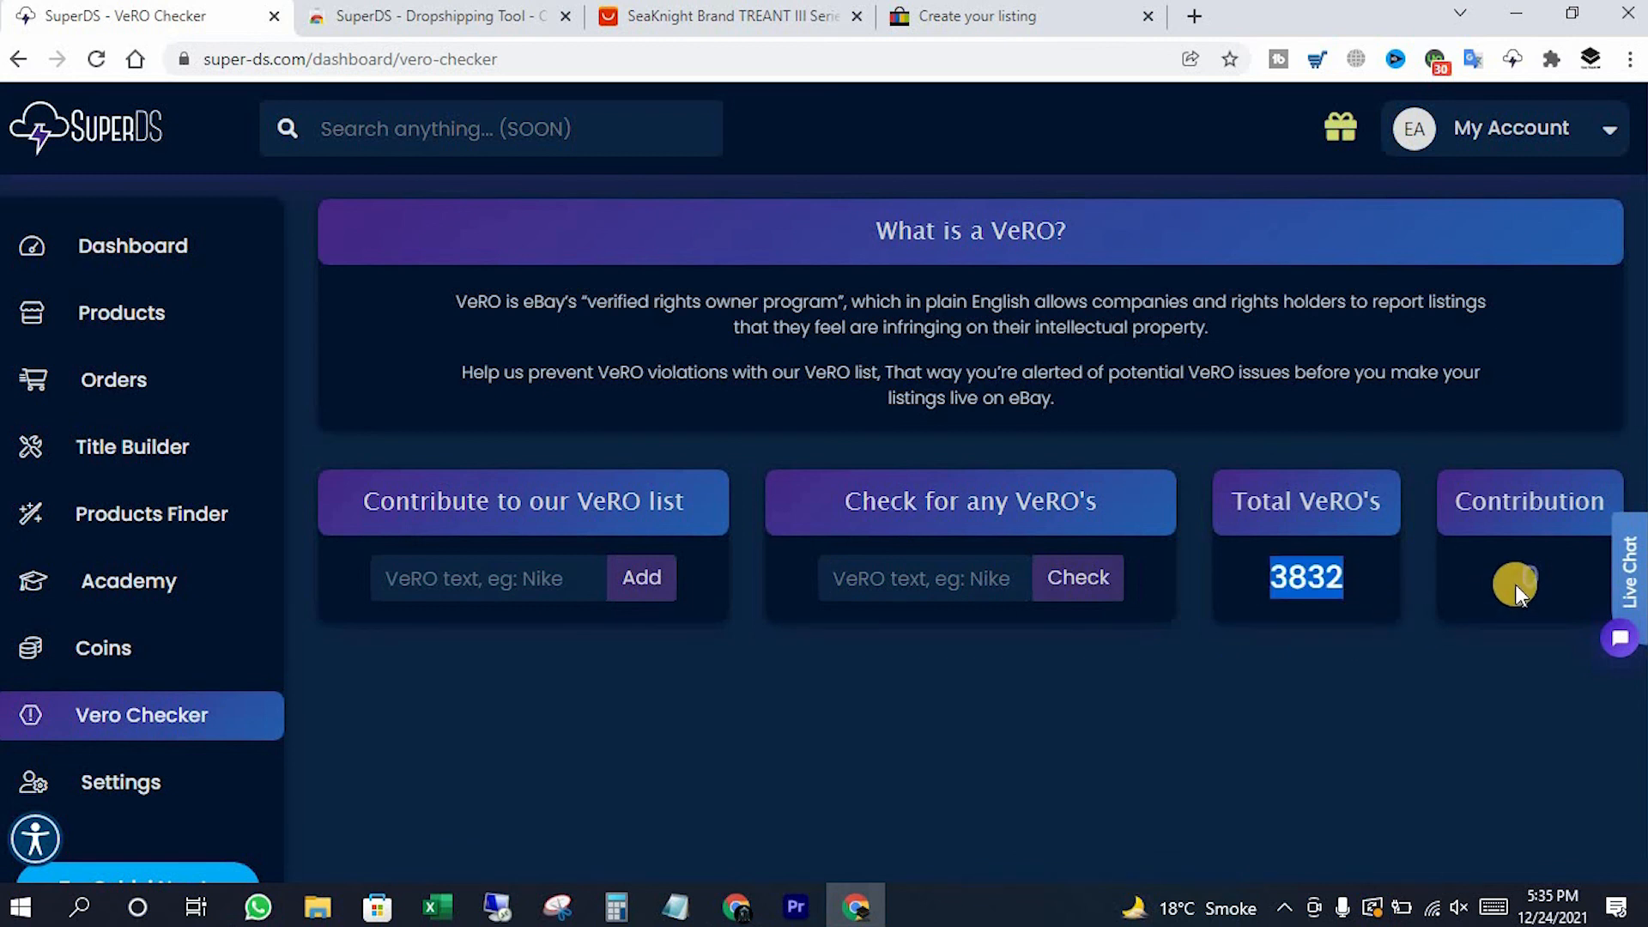
{"action": "left_click_drag", "start_coordinate": [1515, 584], "coordinate": [1542, 585]}
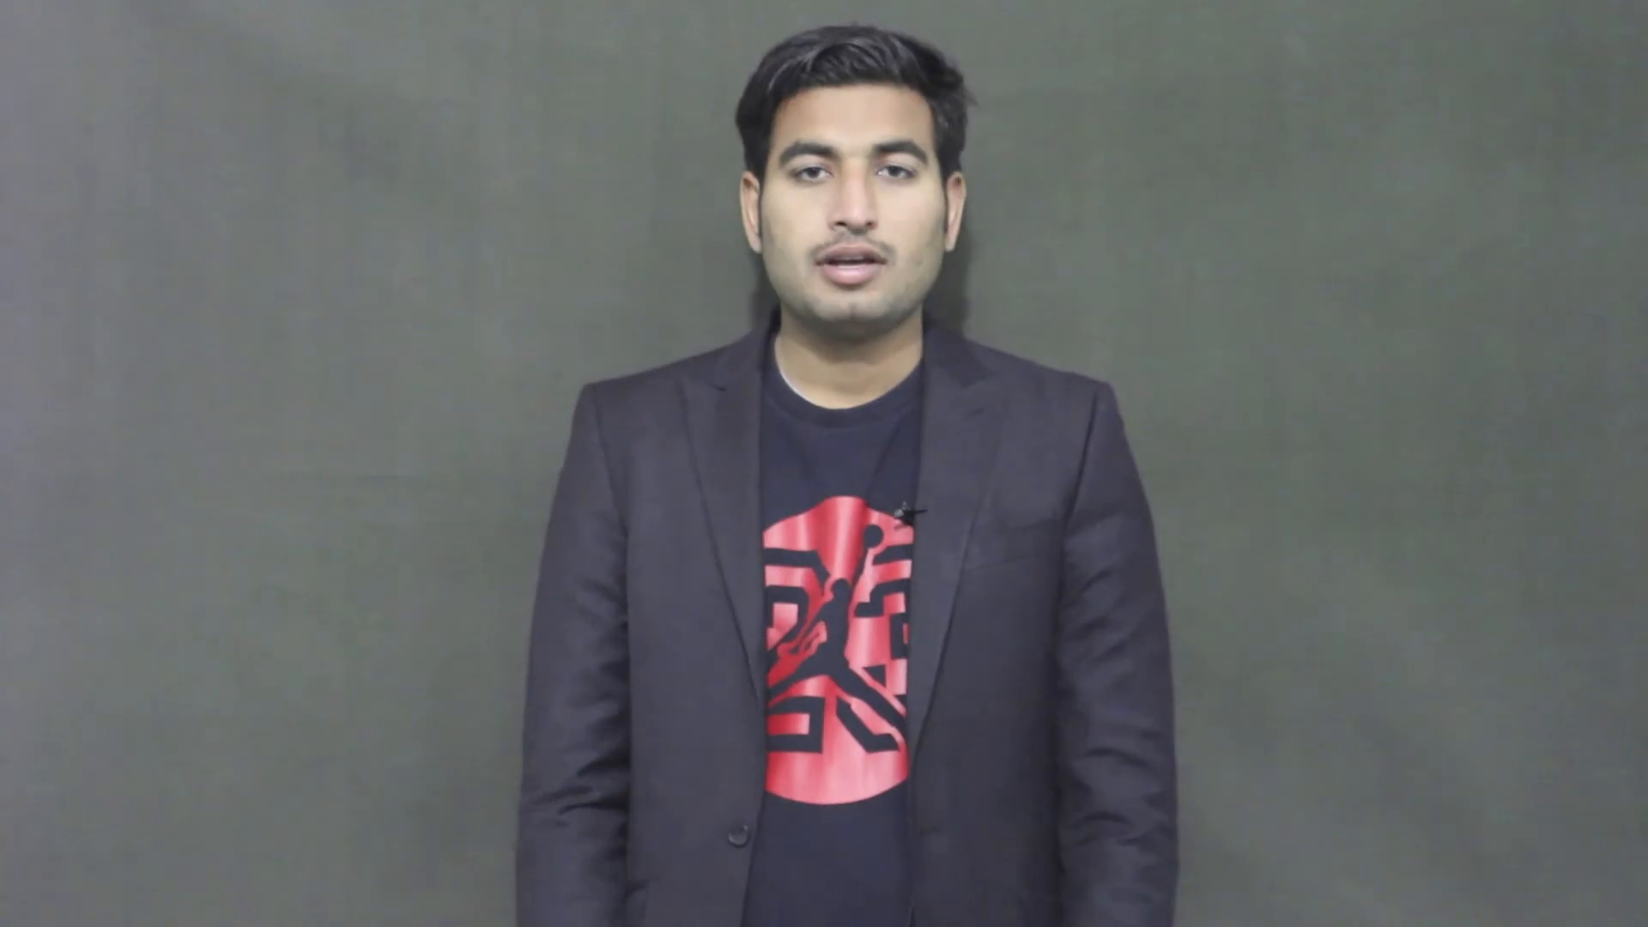